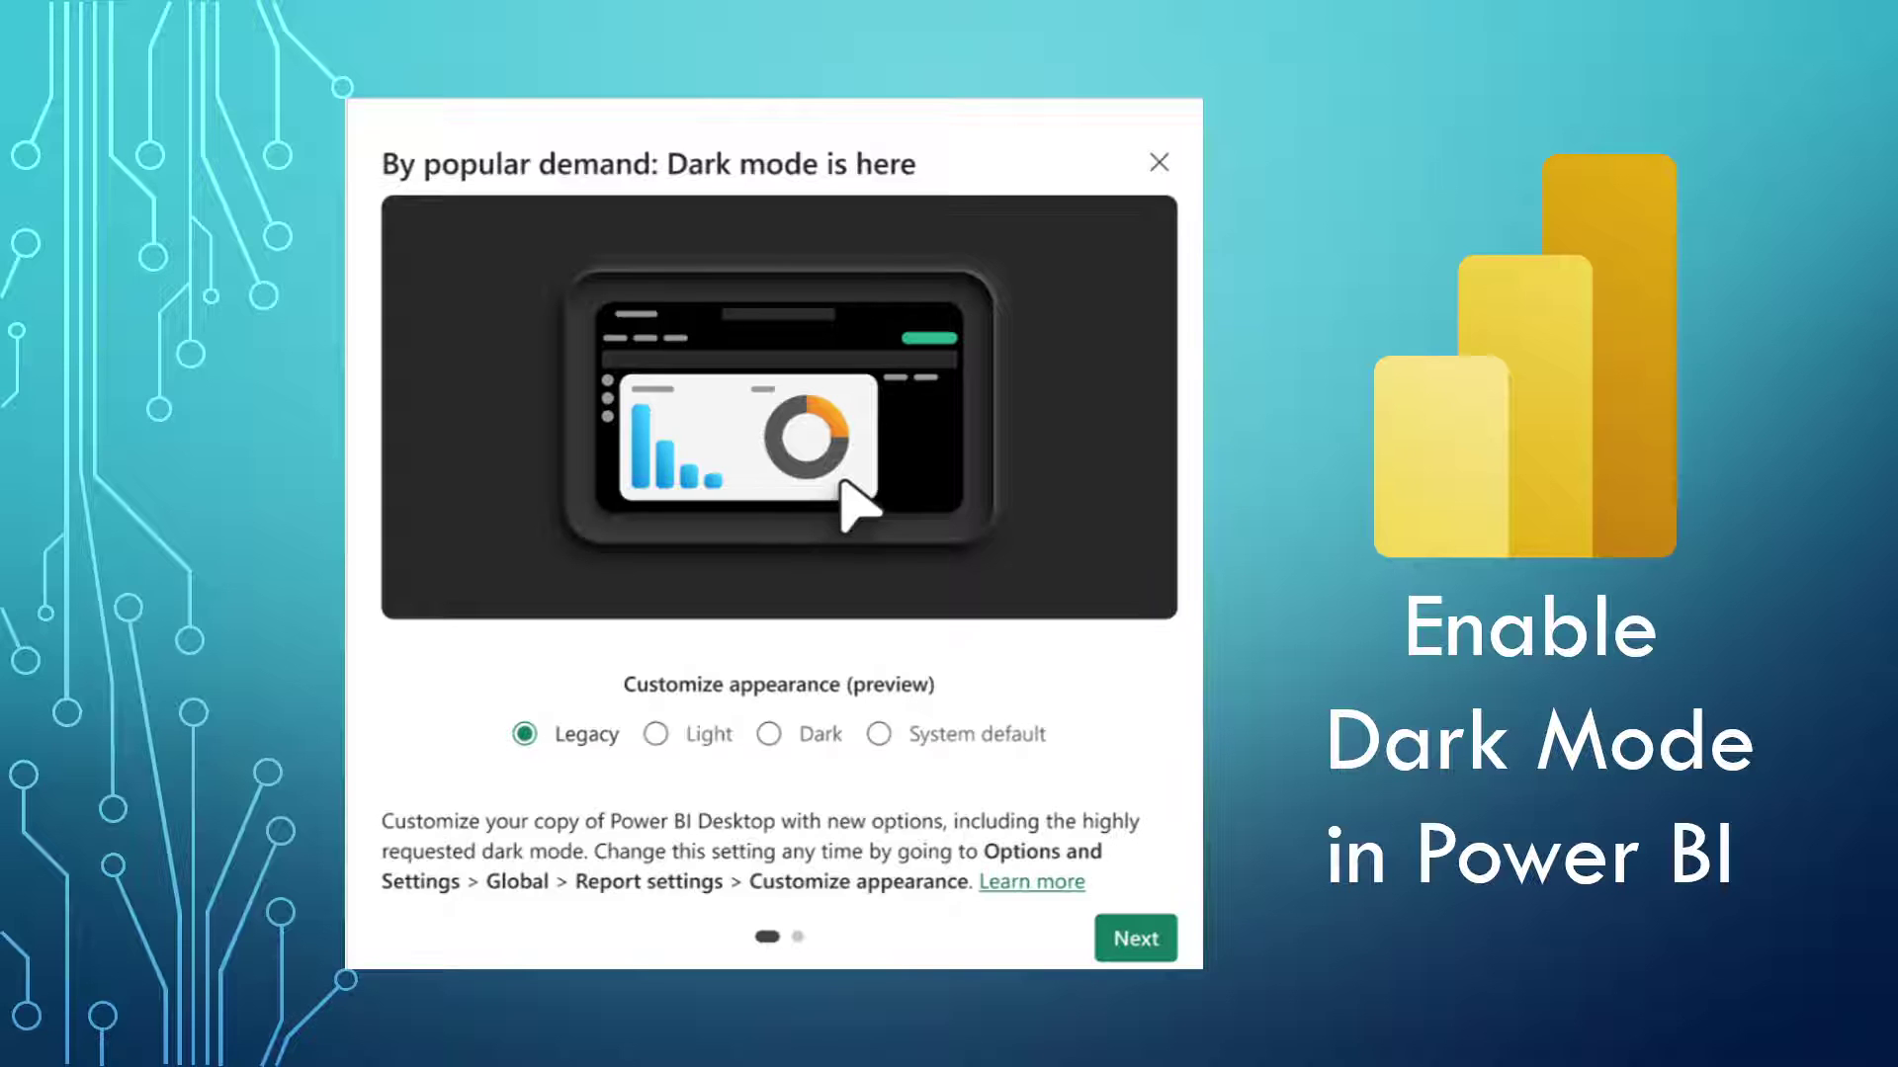
# - End the slide show, switch to Power BI Desktop and list the theme choices in the global report settings
pyautogui.press('Escape')
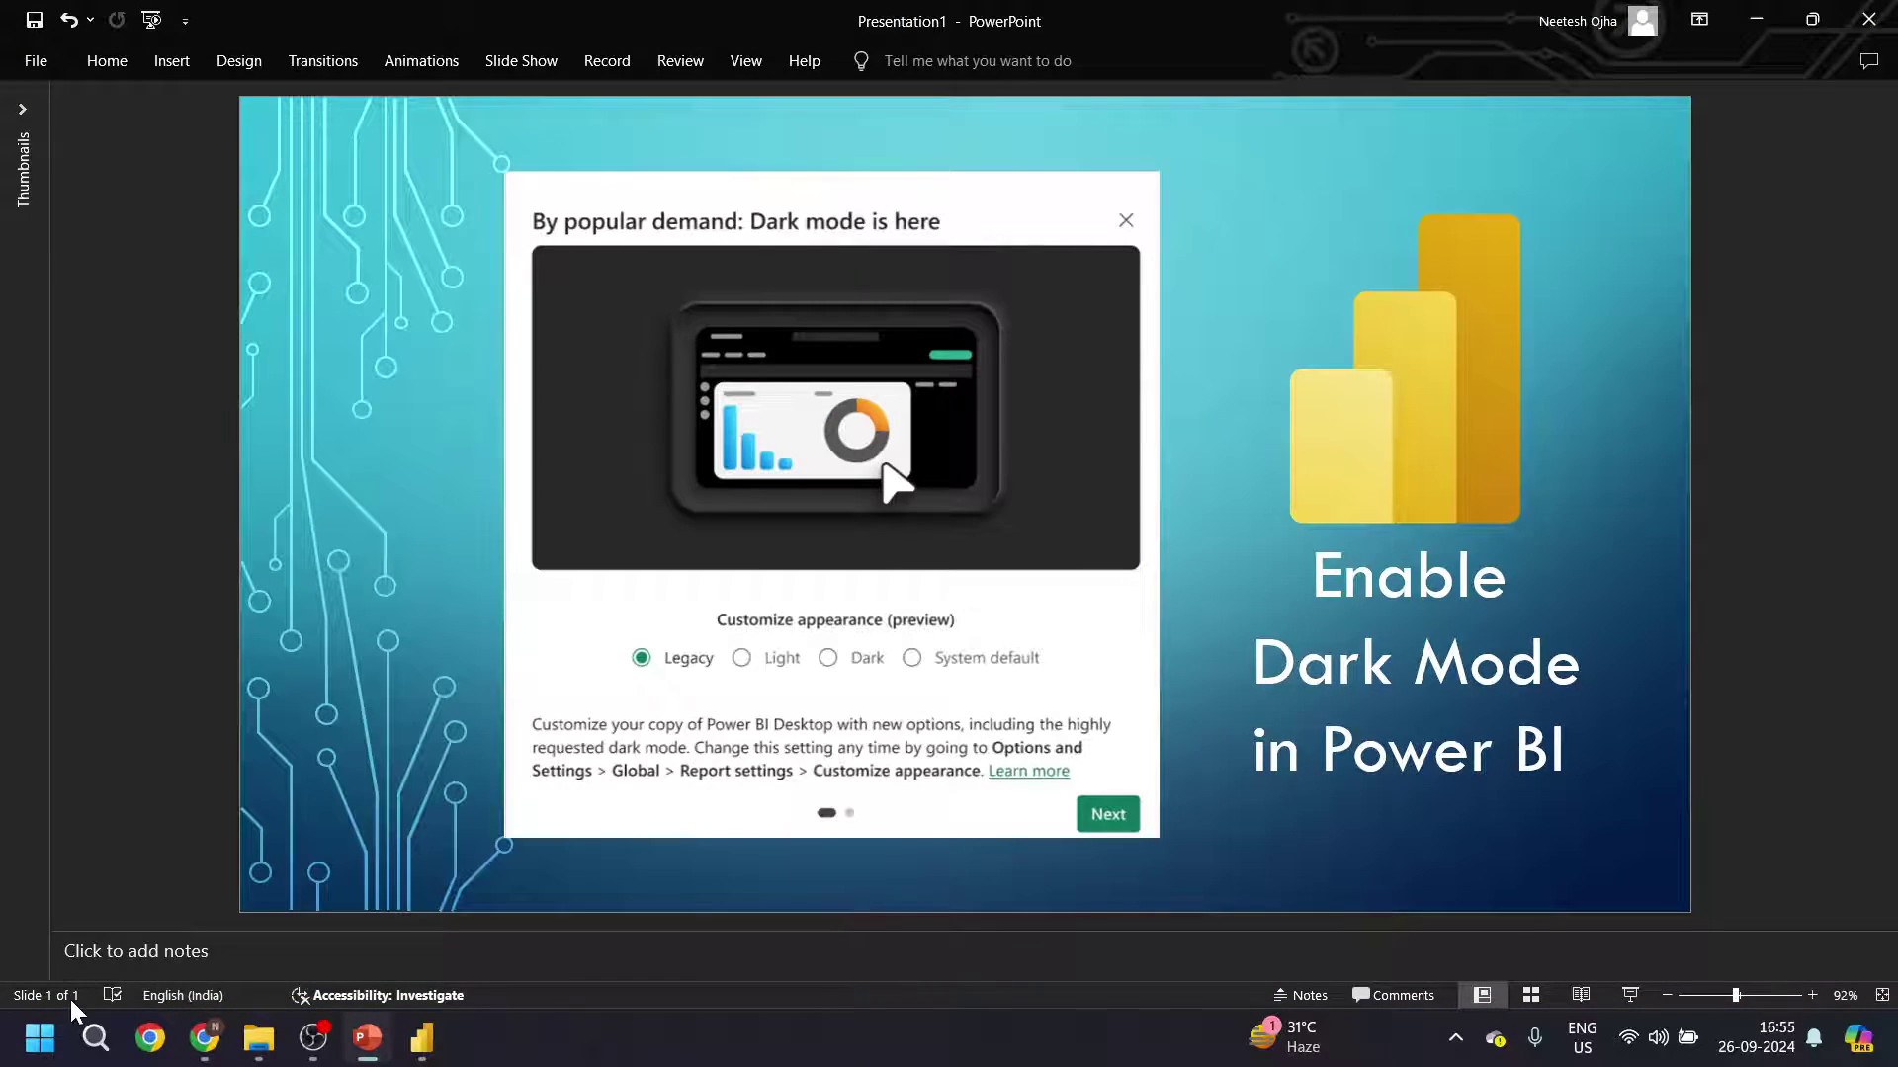
pyautogui.click(422, 1037)
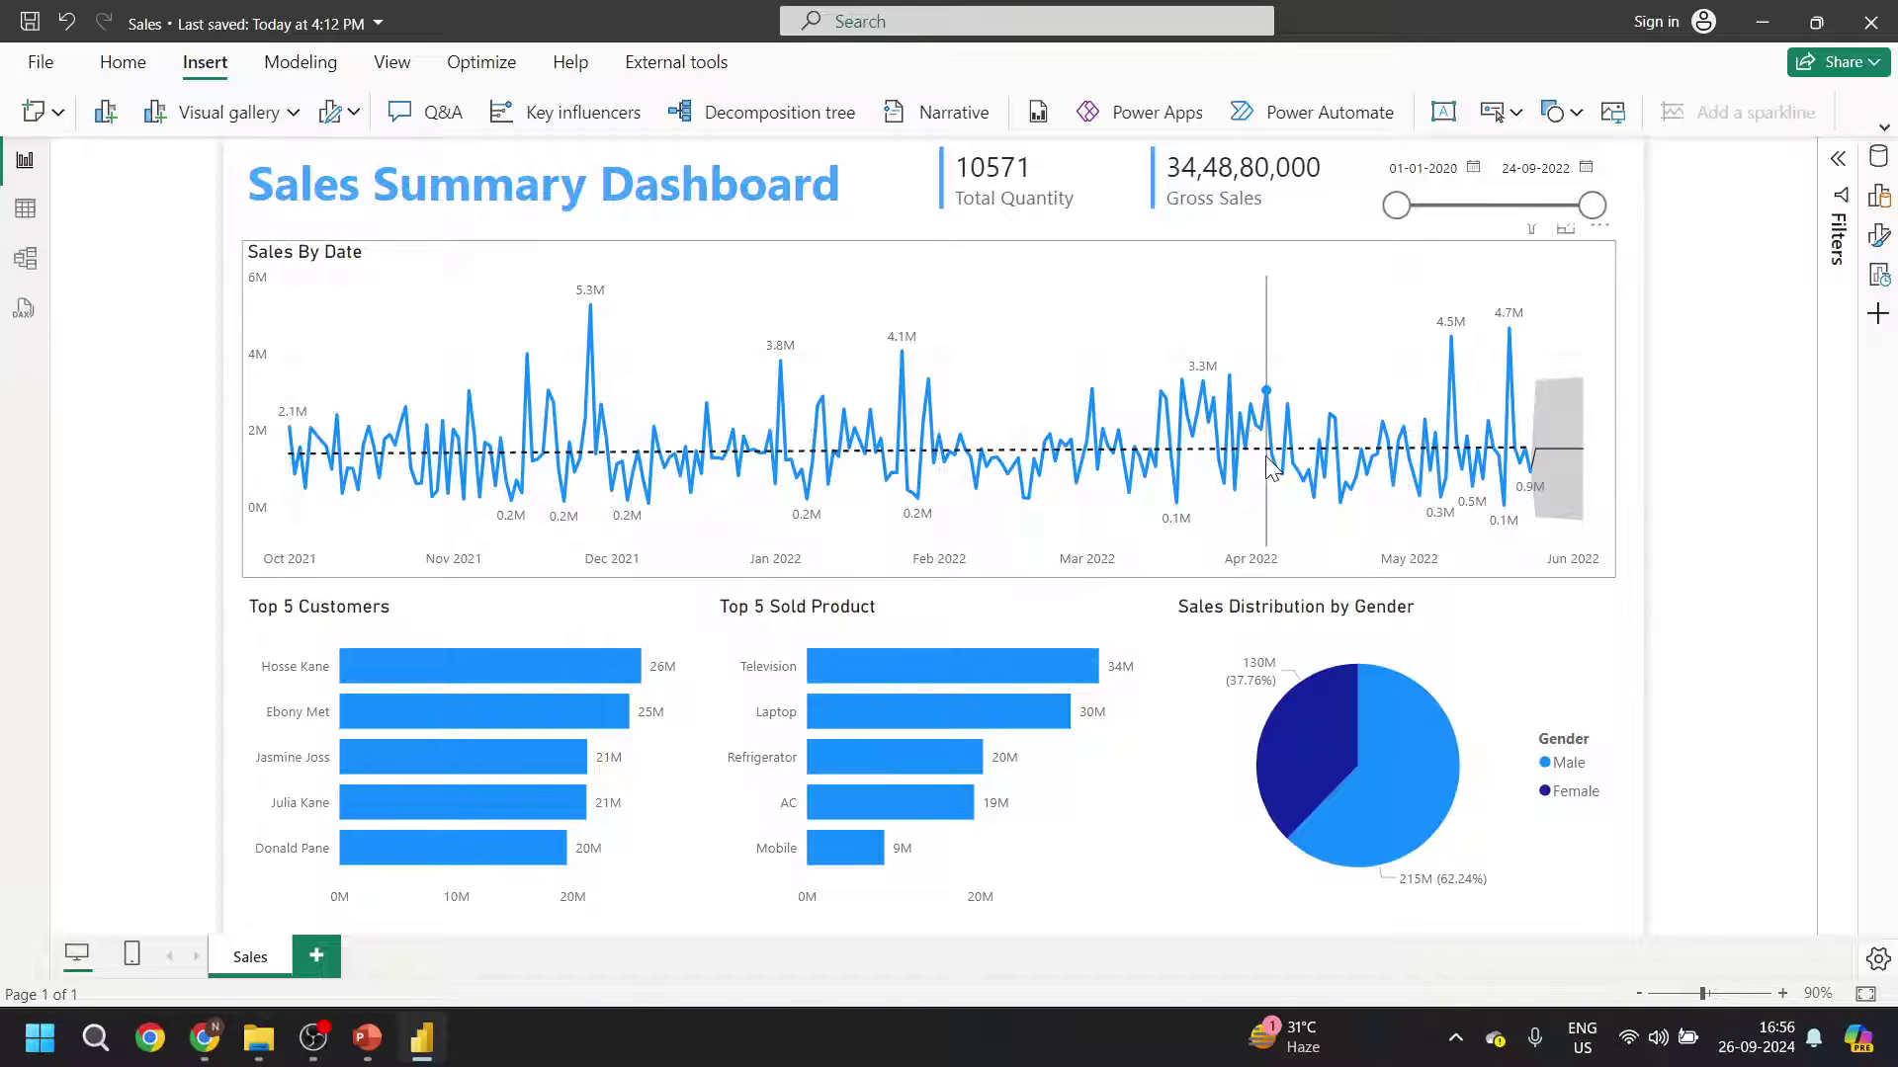
pyautogui.click(41, 61)
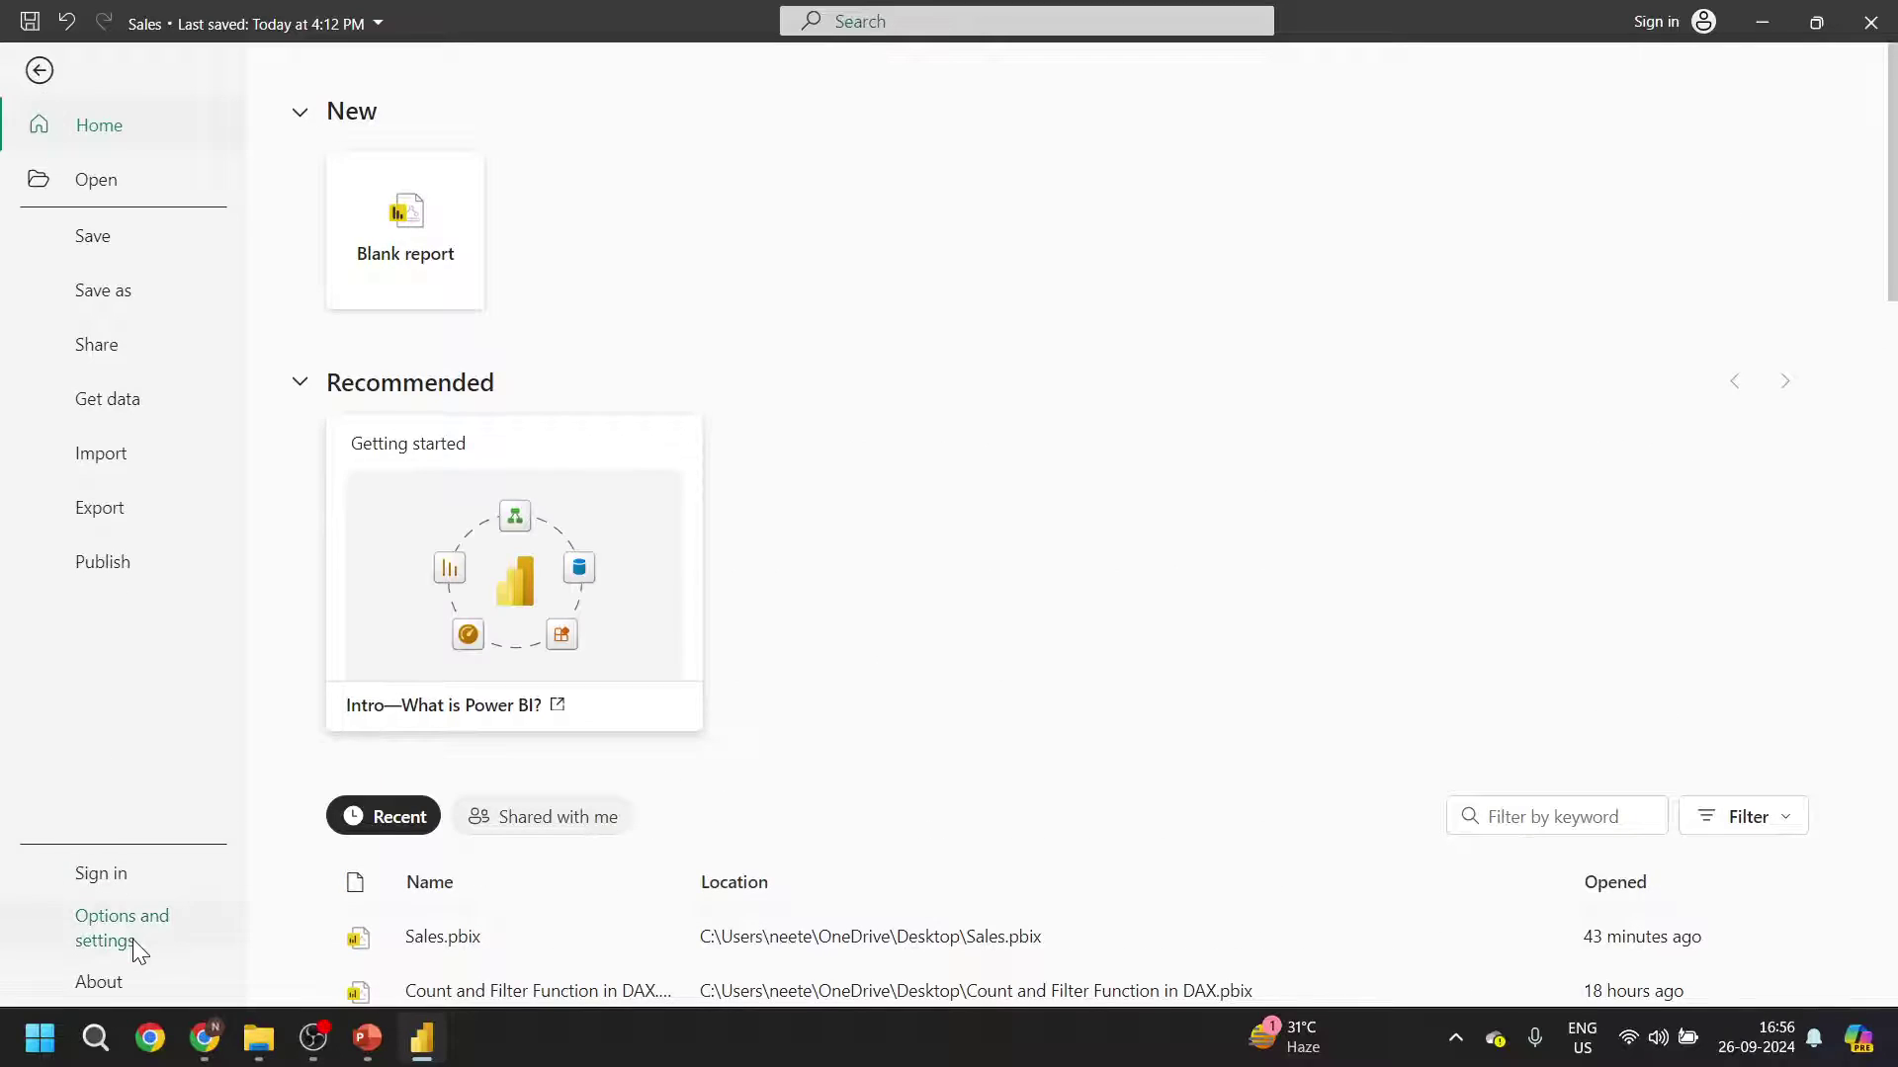
pyautogui.click(134, 935)
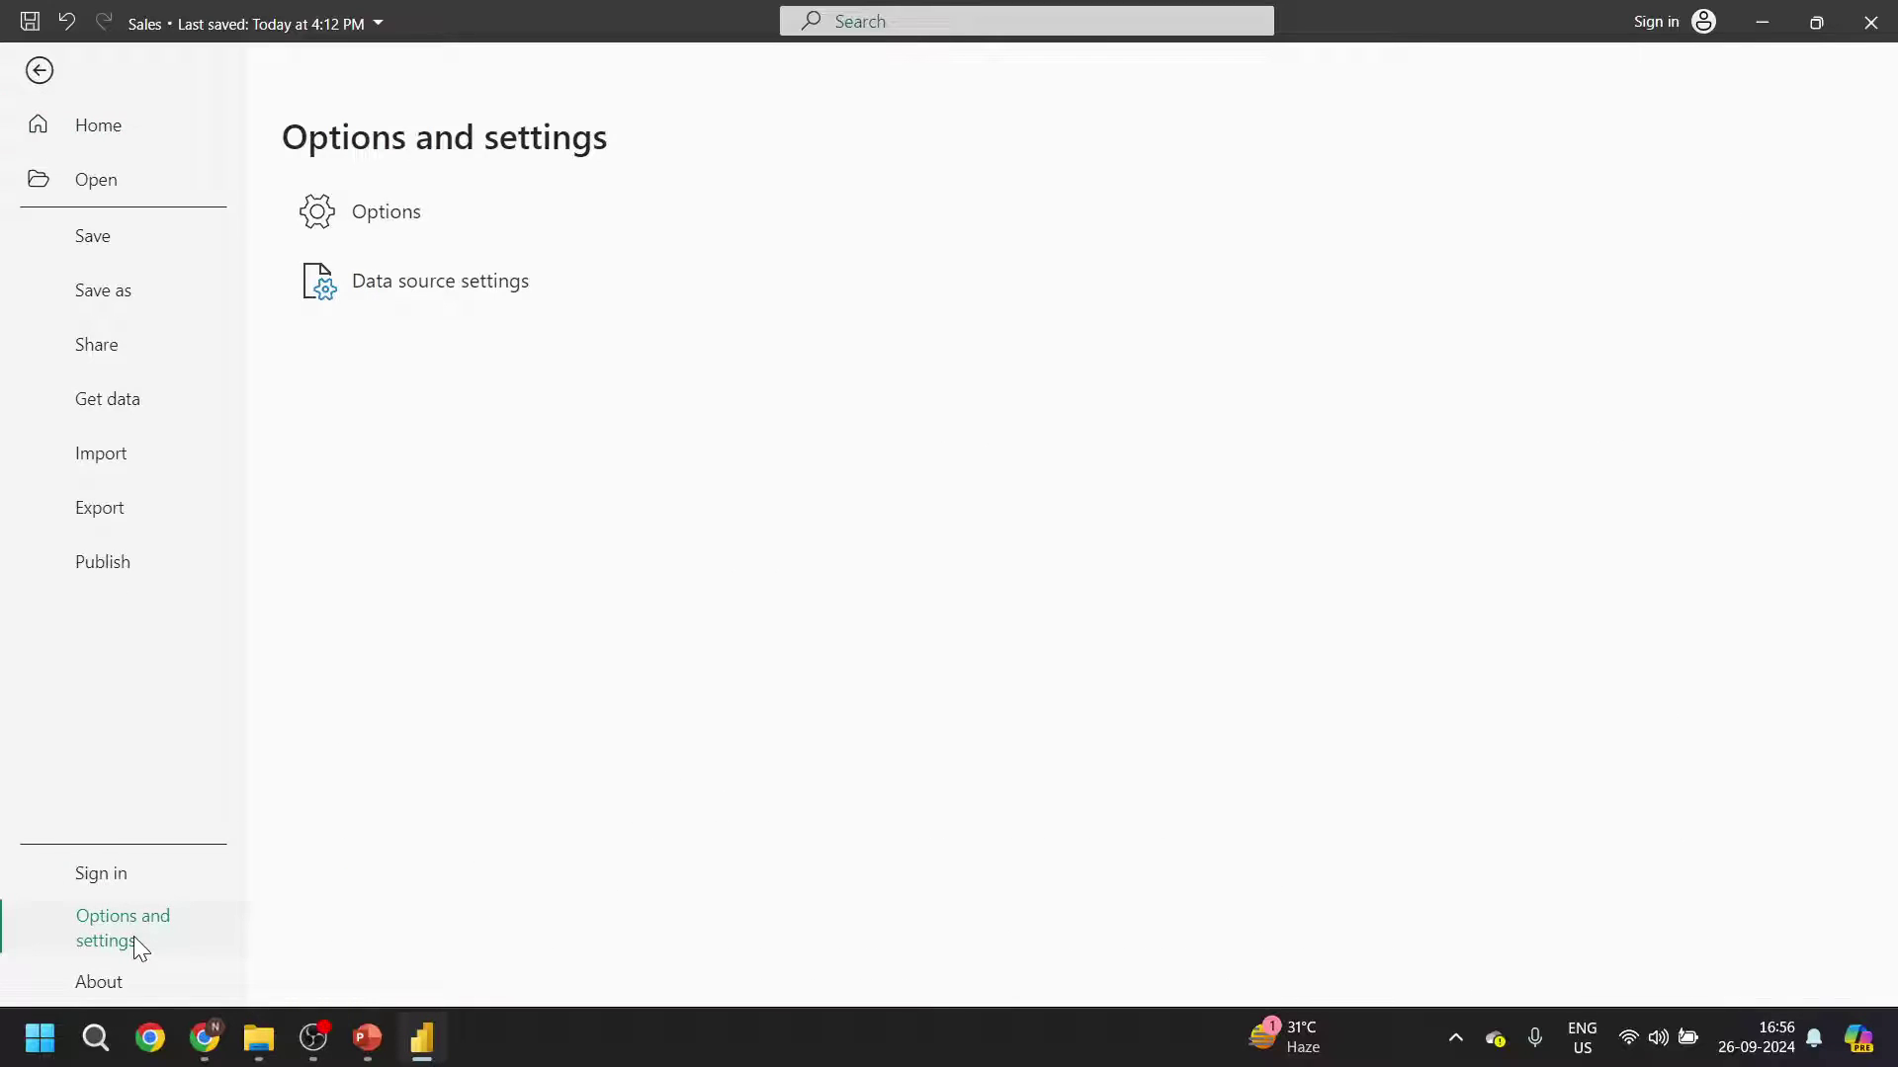
pyautogui.click(365, 214)
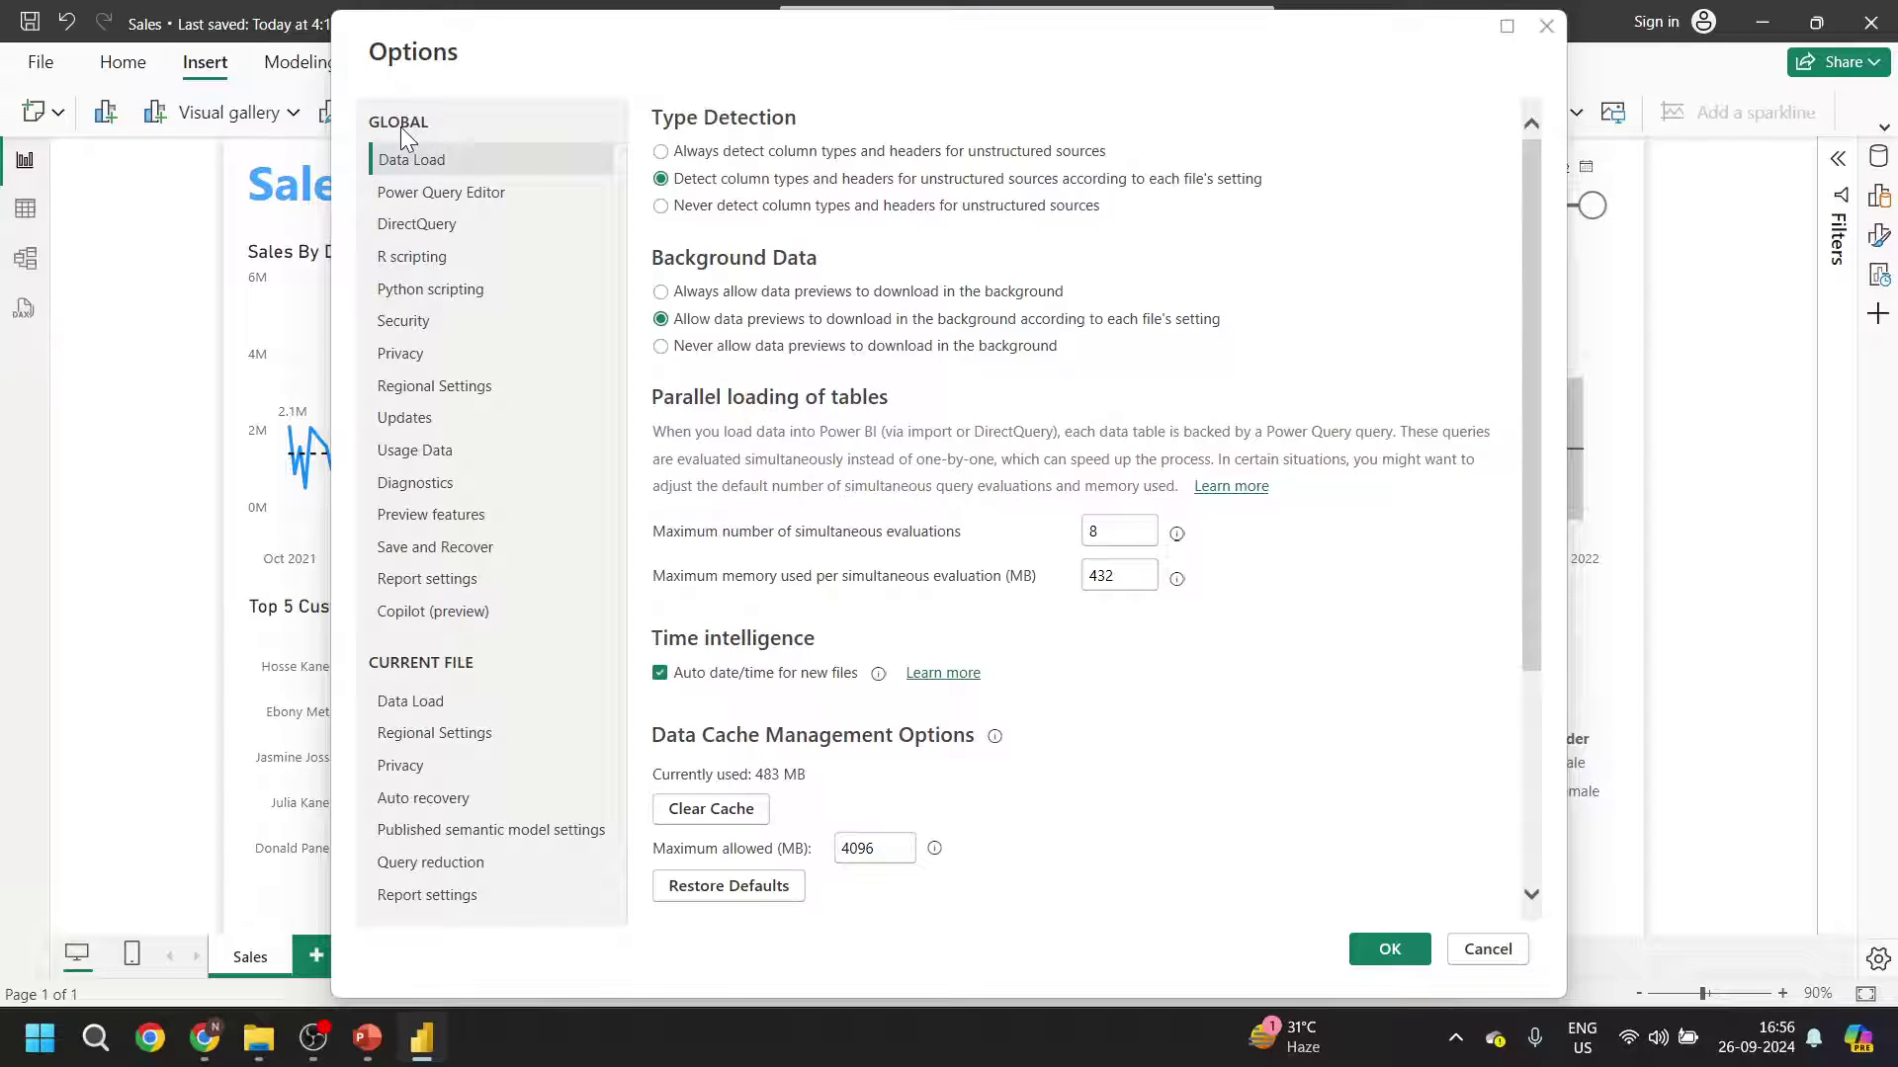
pyautogui.click(420, 573)
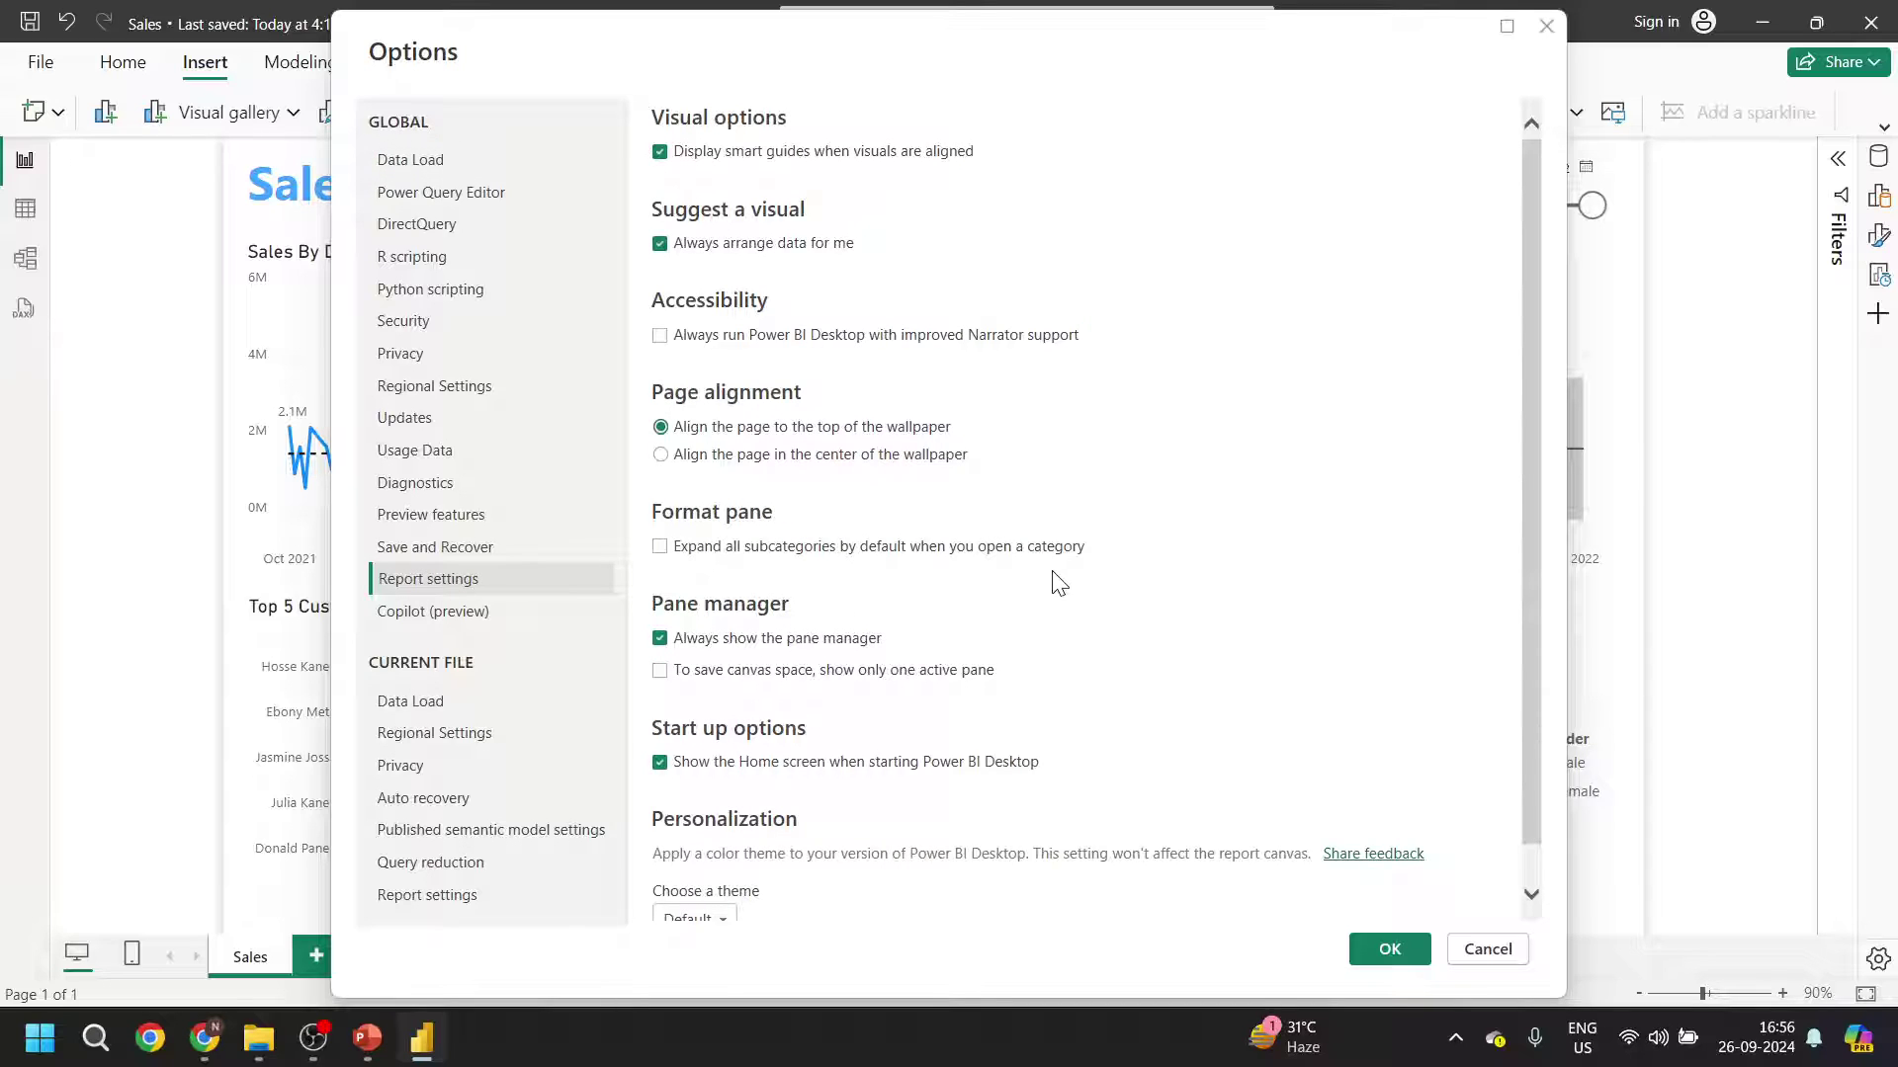
pyautogui.scroll(-1, 1058, 582)
pyautogui.press('Tab')
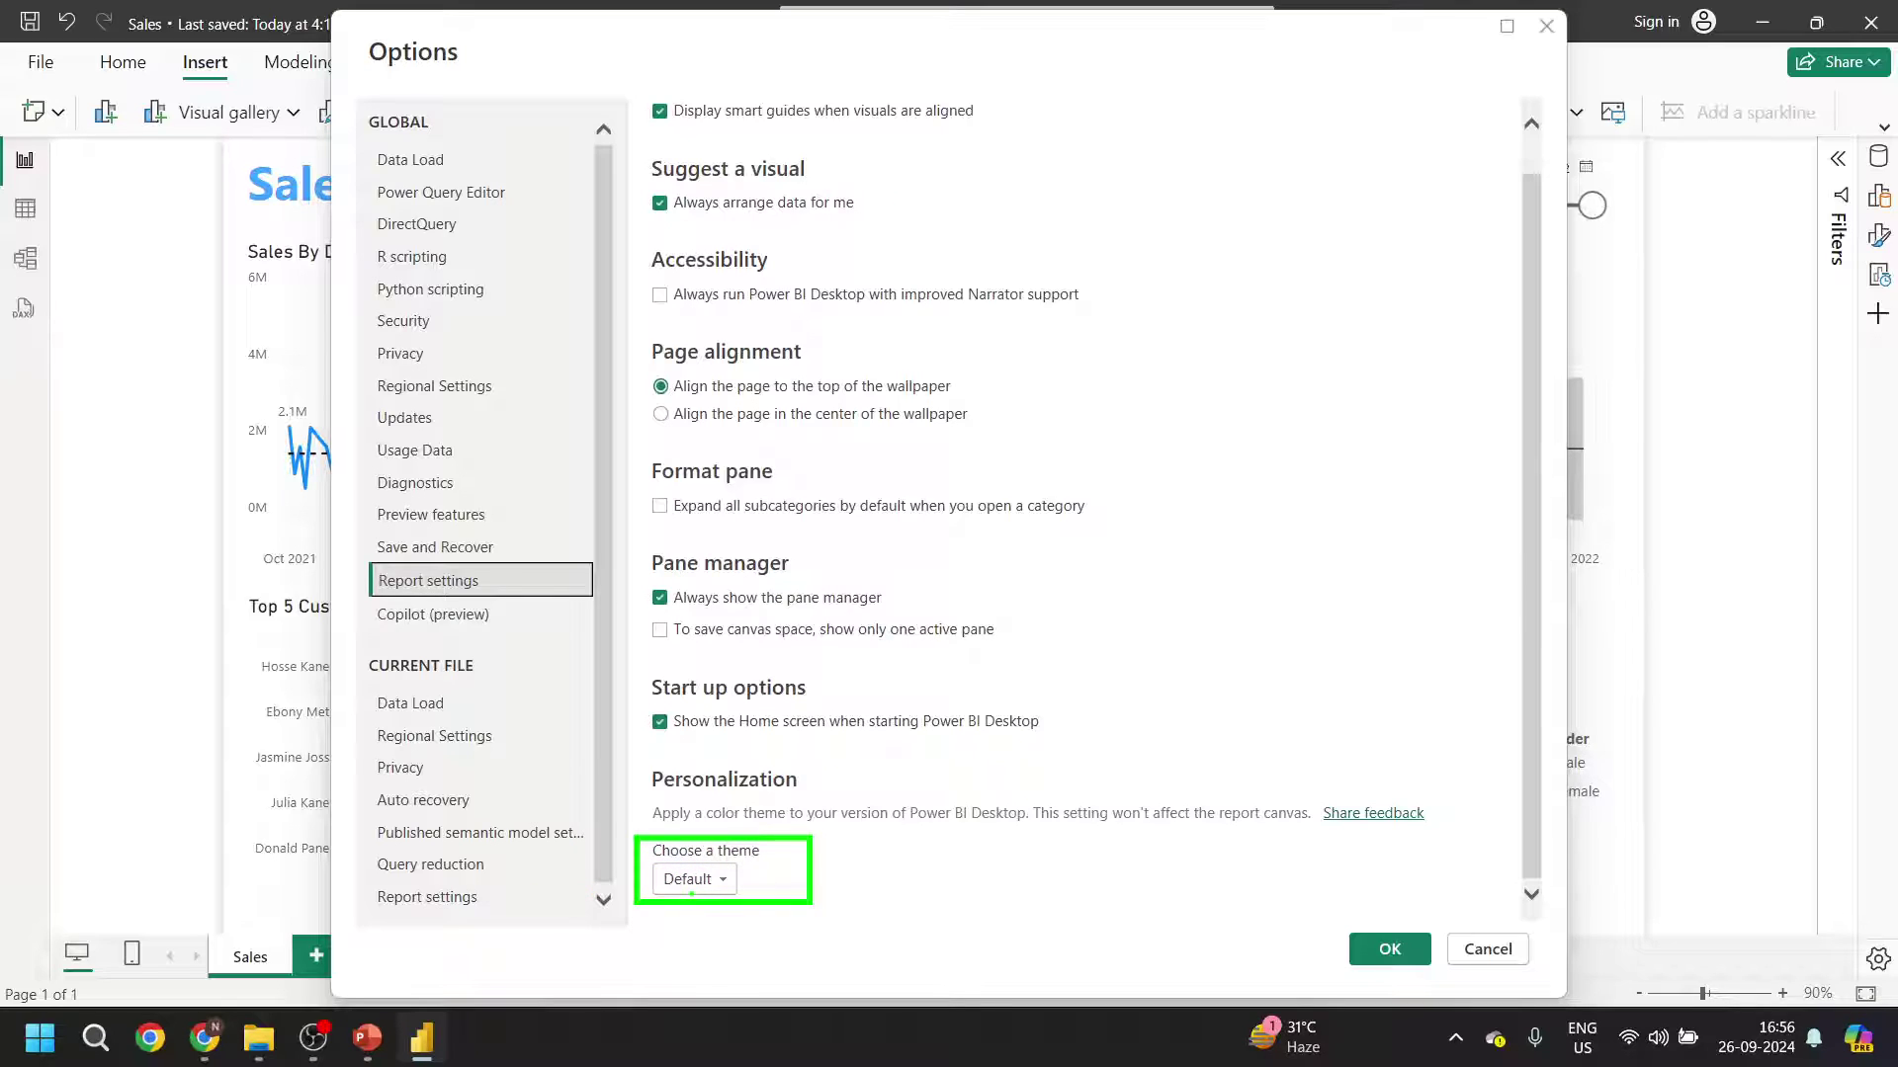
pyautogui.click(715, 879)
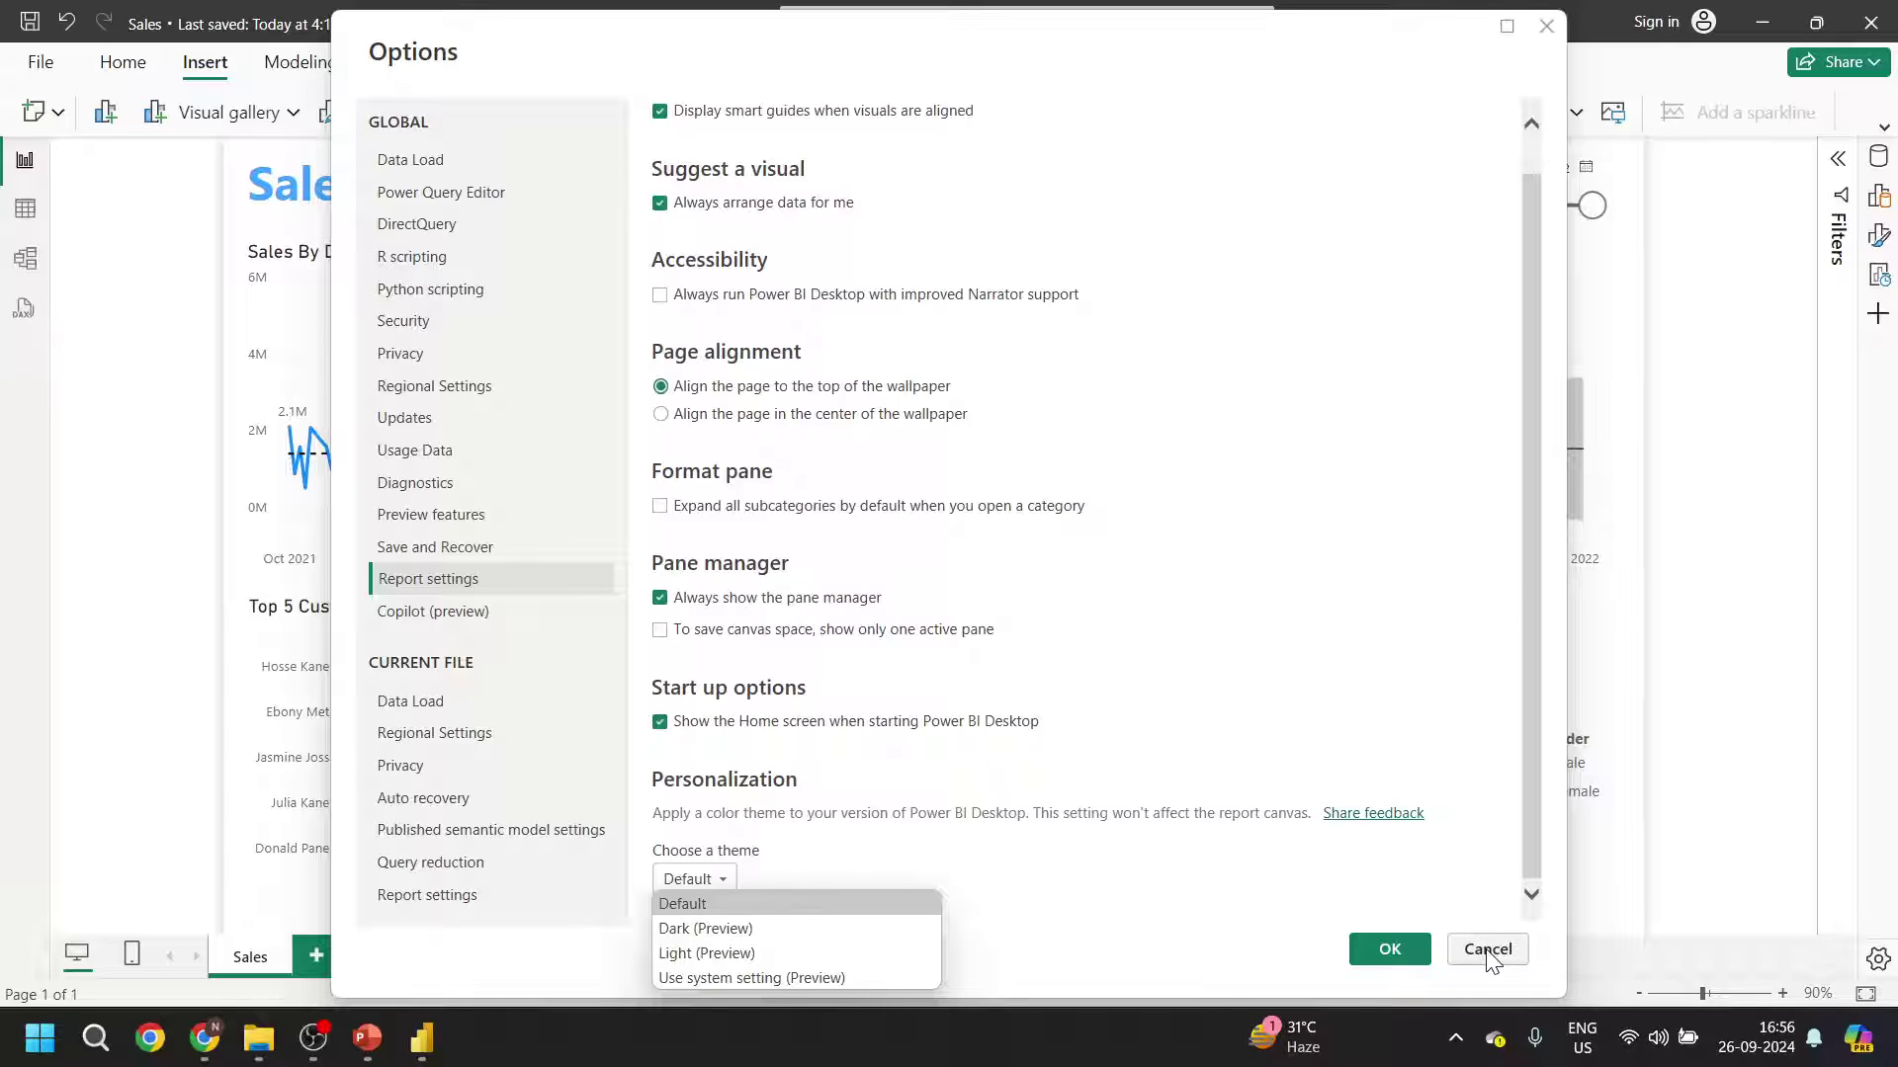
# - Switch to the Power BI blog article on dark mode in Chrome and examine its title and publication date
pyautogui.hotkey('alt', 'Tab')
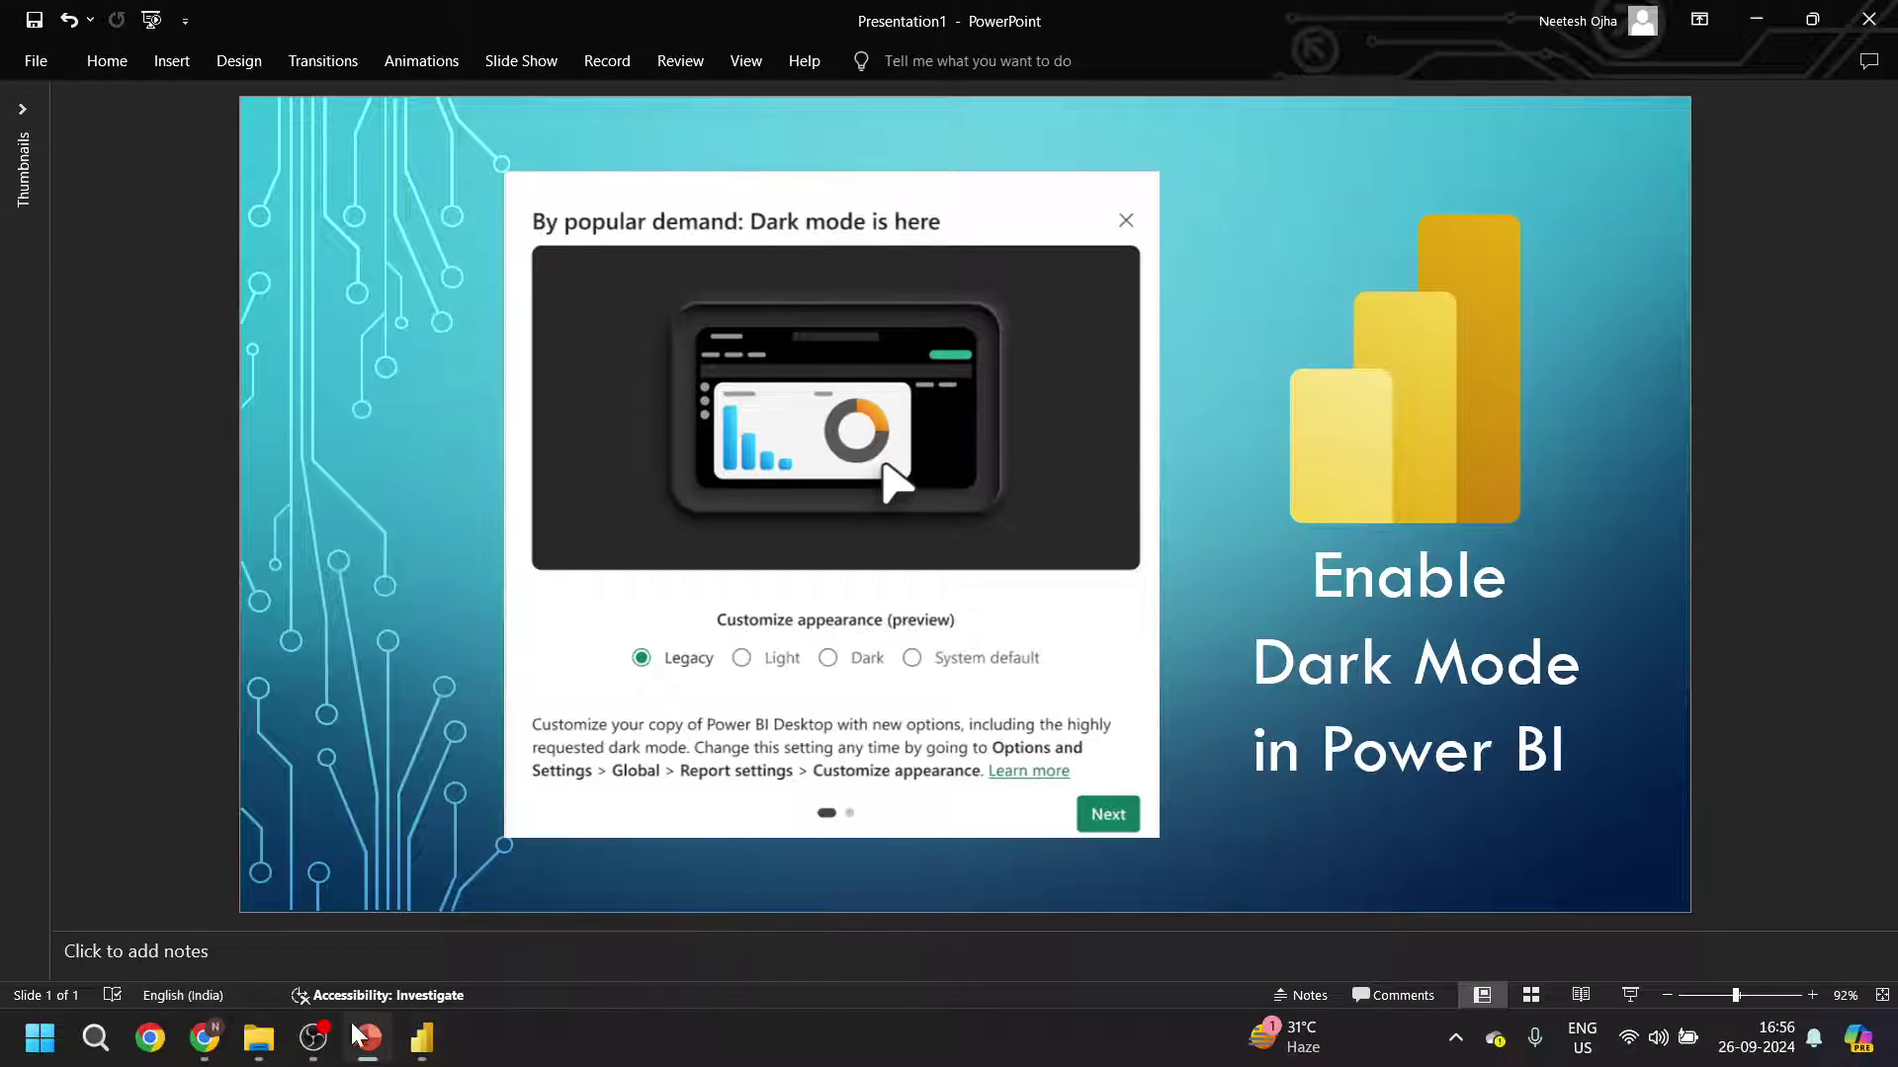
pyautogui.click(203, 1038)
pyautogui.scroll(-1, 817, 672)
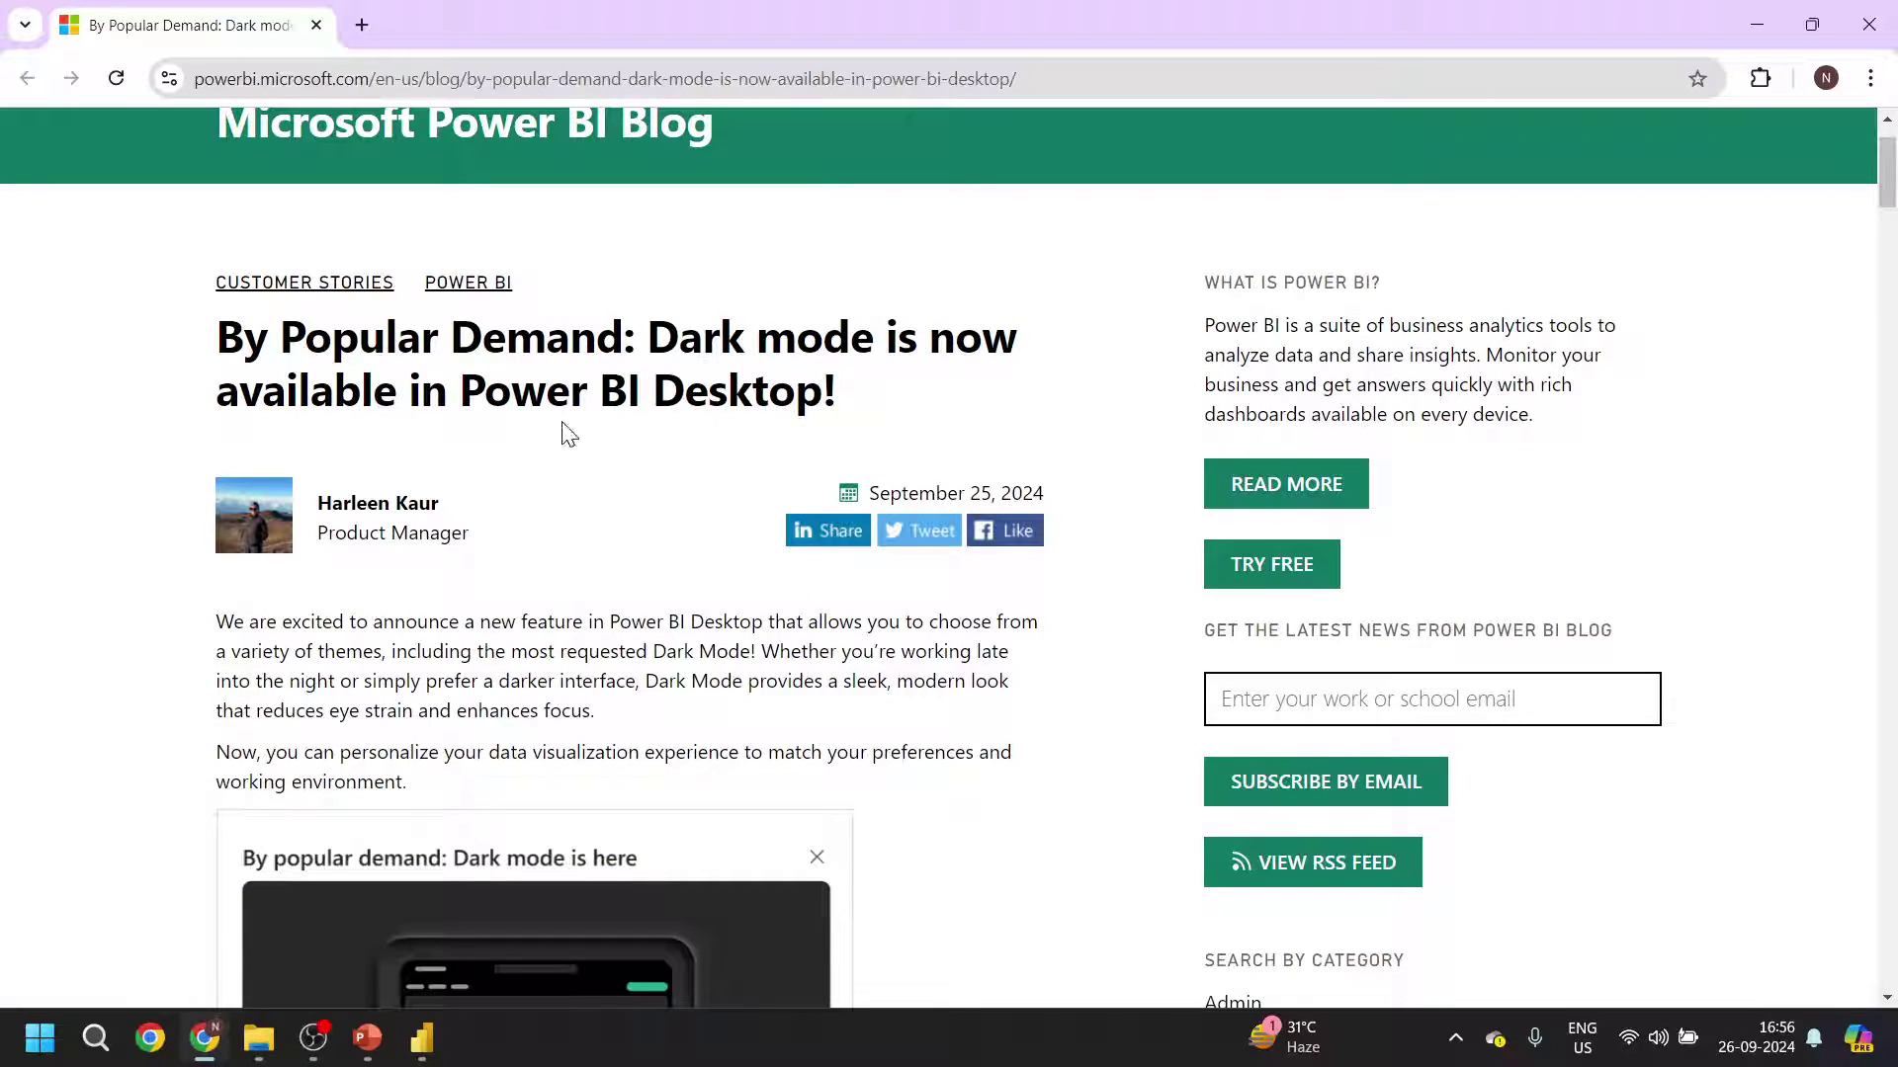
pyautogui.moveTo(708, 342); pyautogui.dragTo(991, 307)
pyautogui.moveTo(920, 493); pyautogui.dragTo(1005, 493)
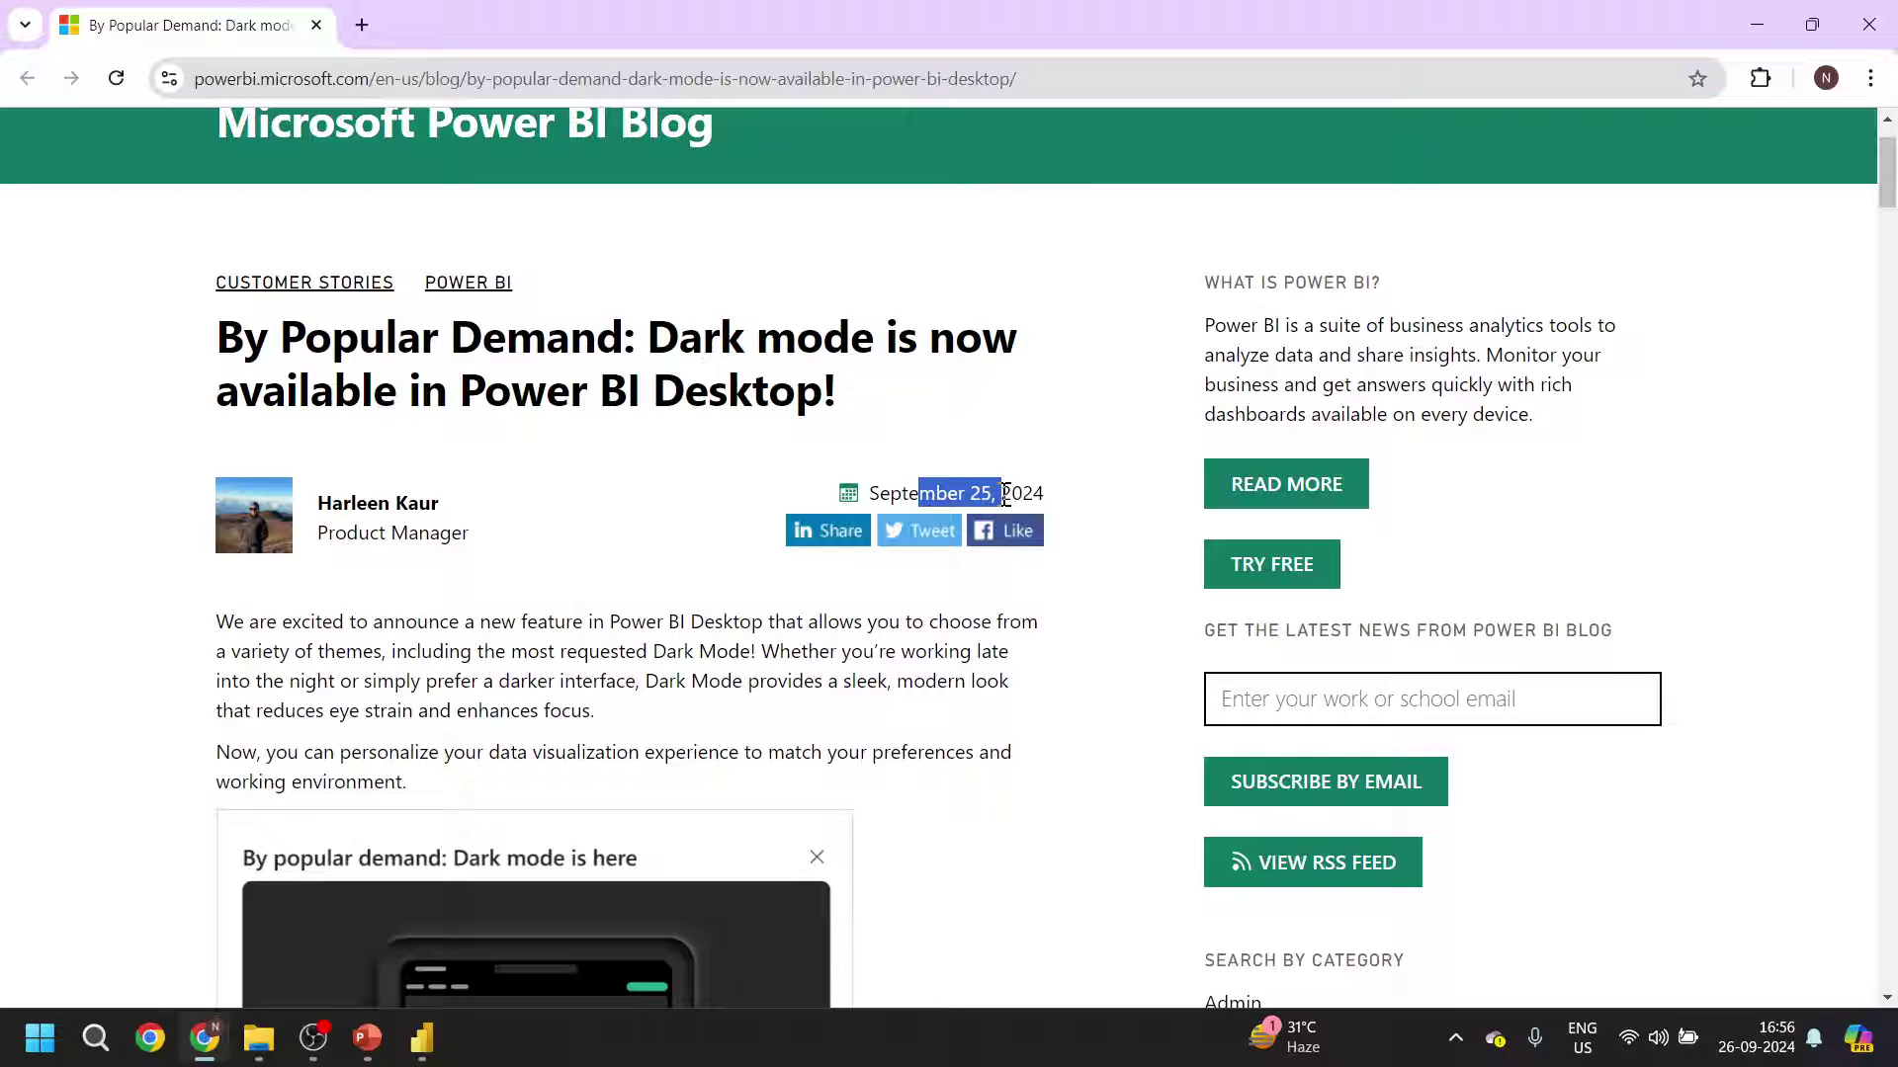
pyautogui.scroll(-5, 975, 530)
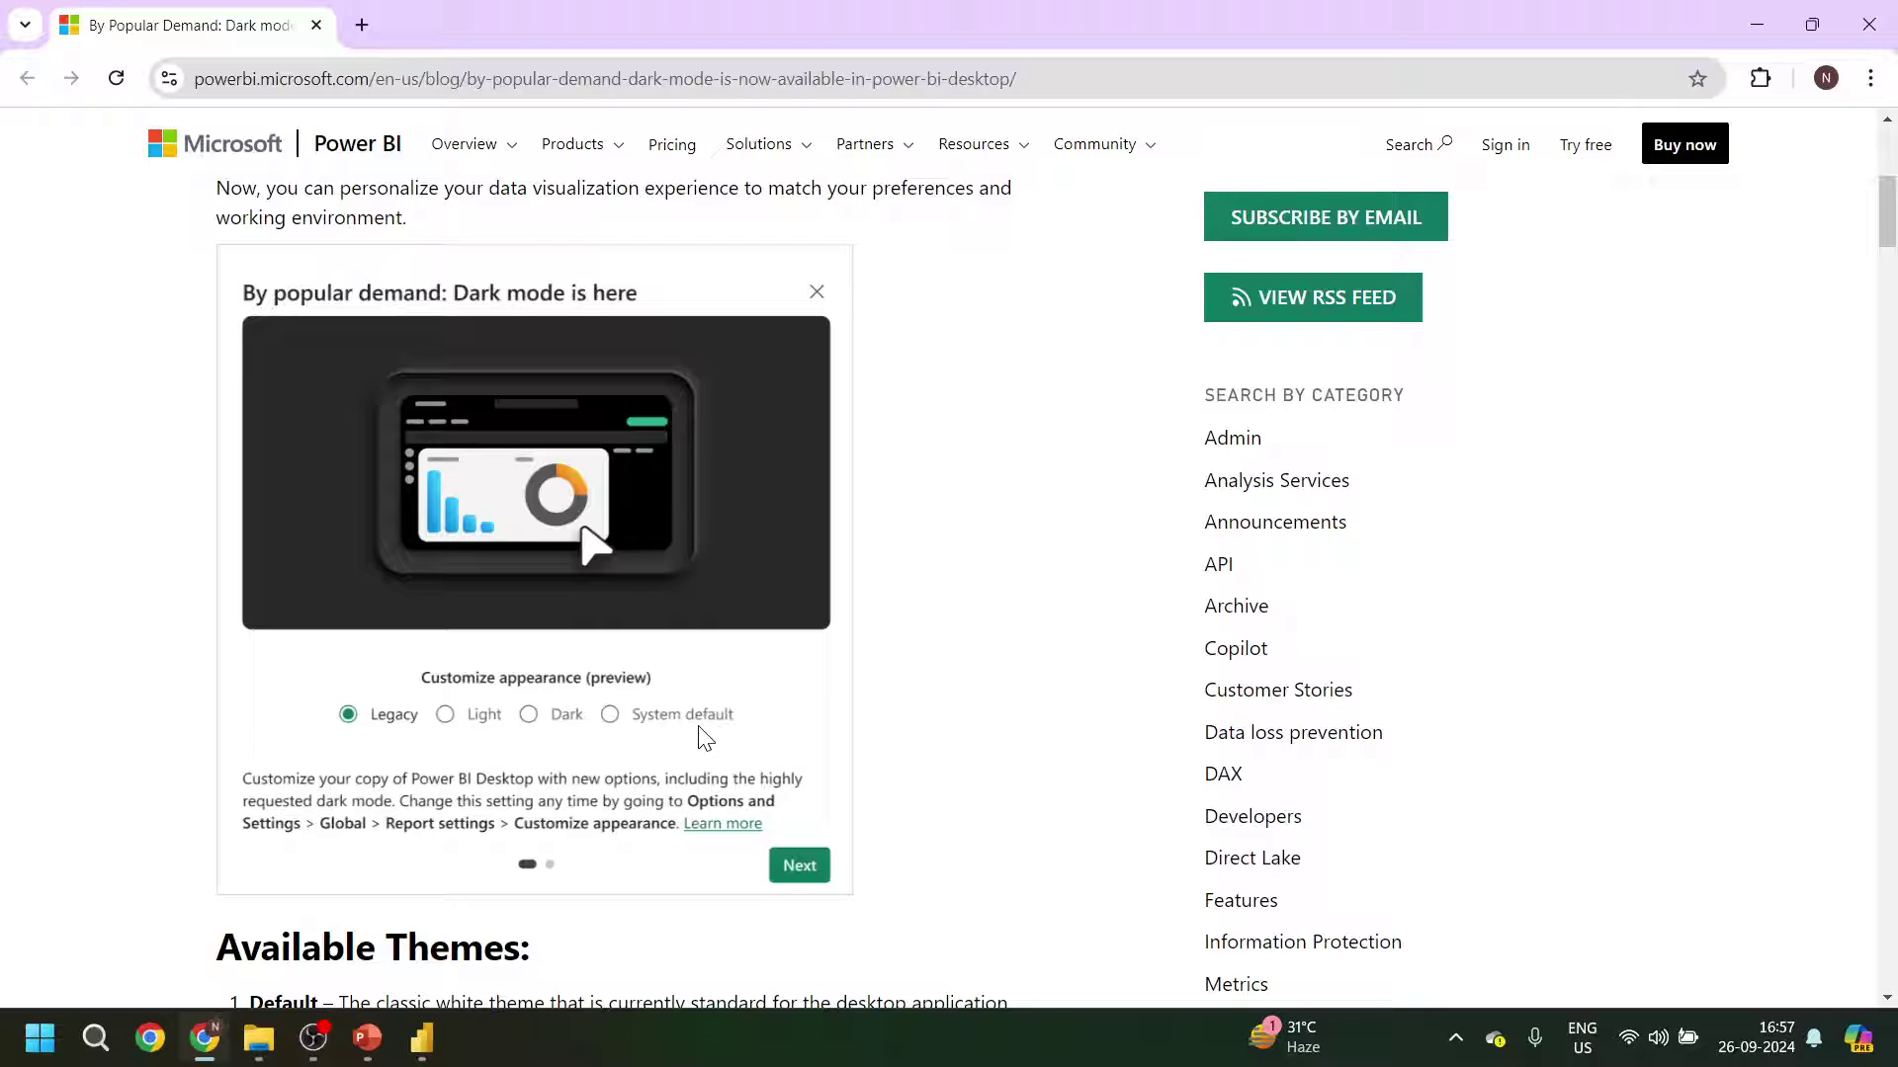
# - Read the Available Themes section of the article, covering the Default, Dark, Light and Use system setting entries
pyautogui.scroll(-3, 727, 726)
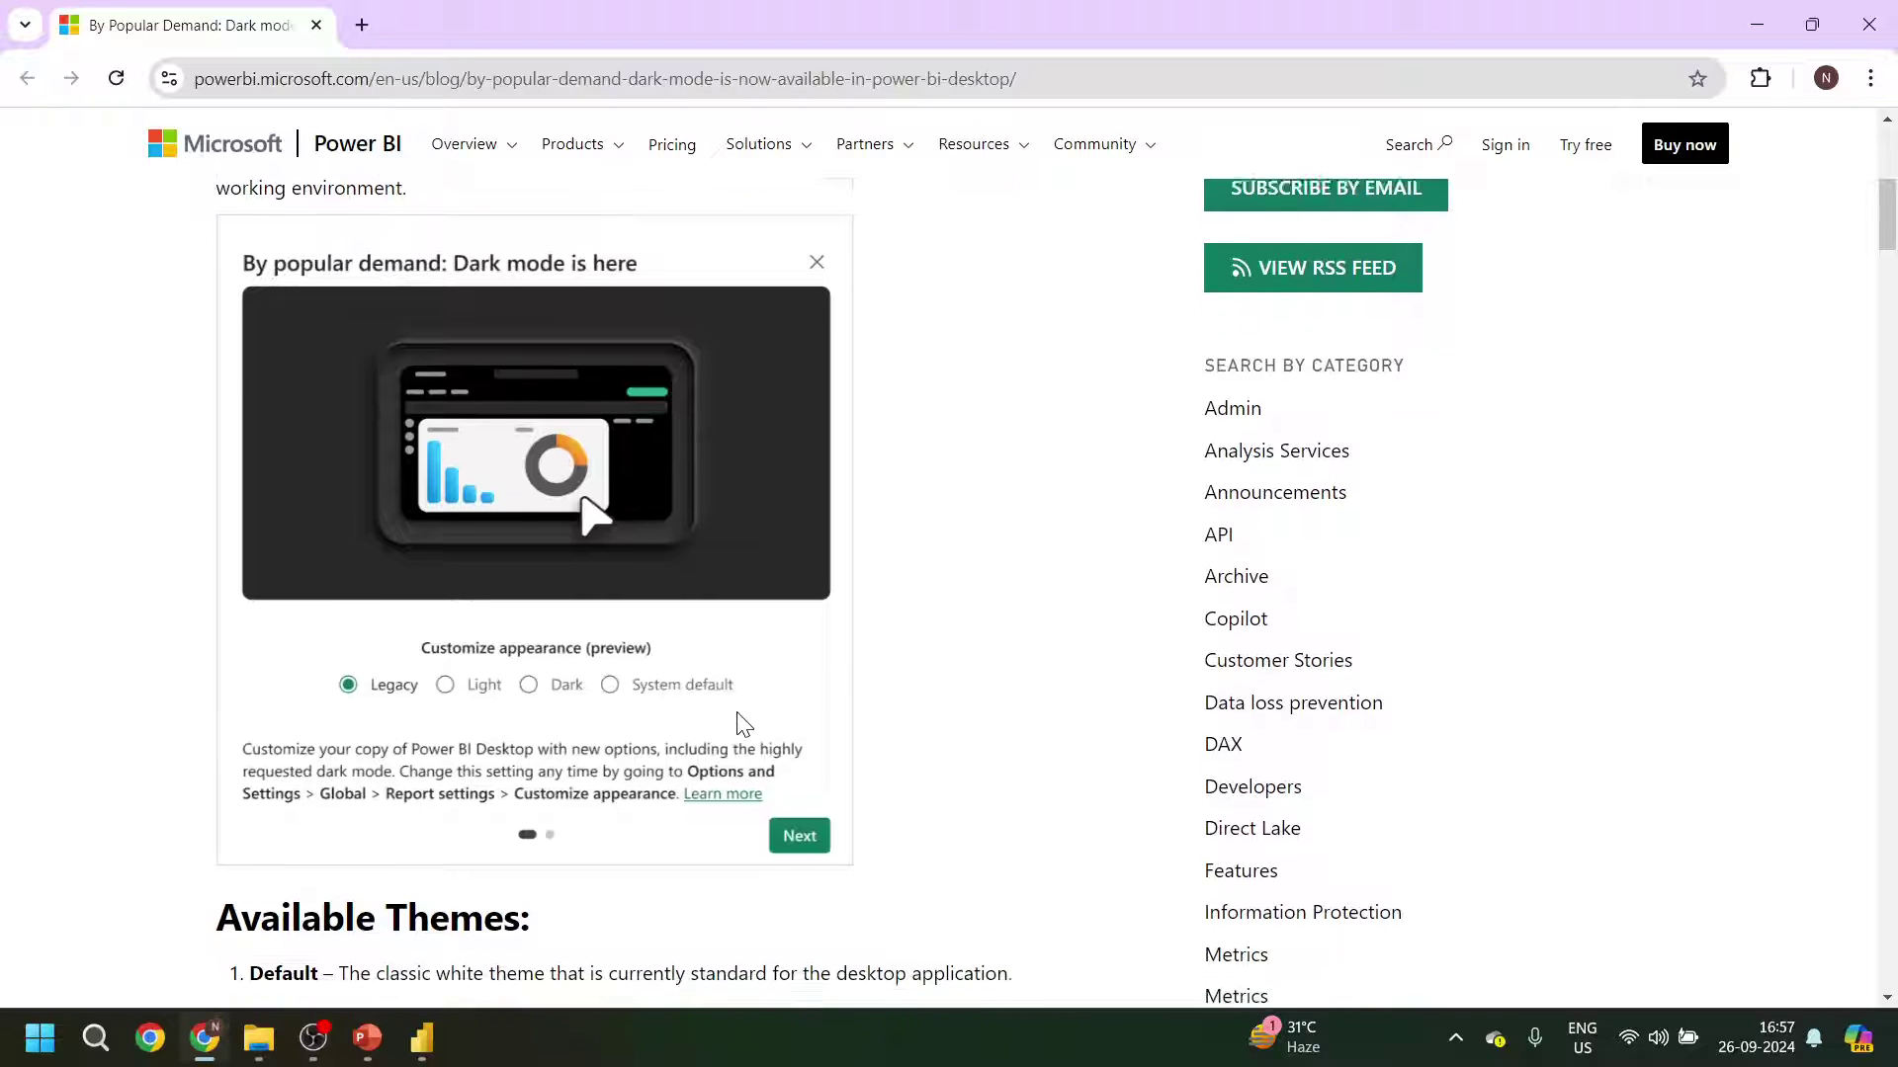
pyautogui.scroll(-1, 600, 509)
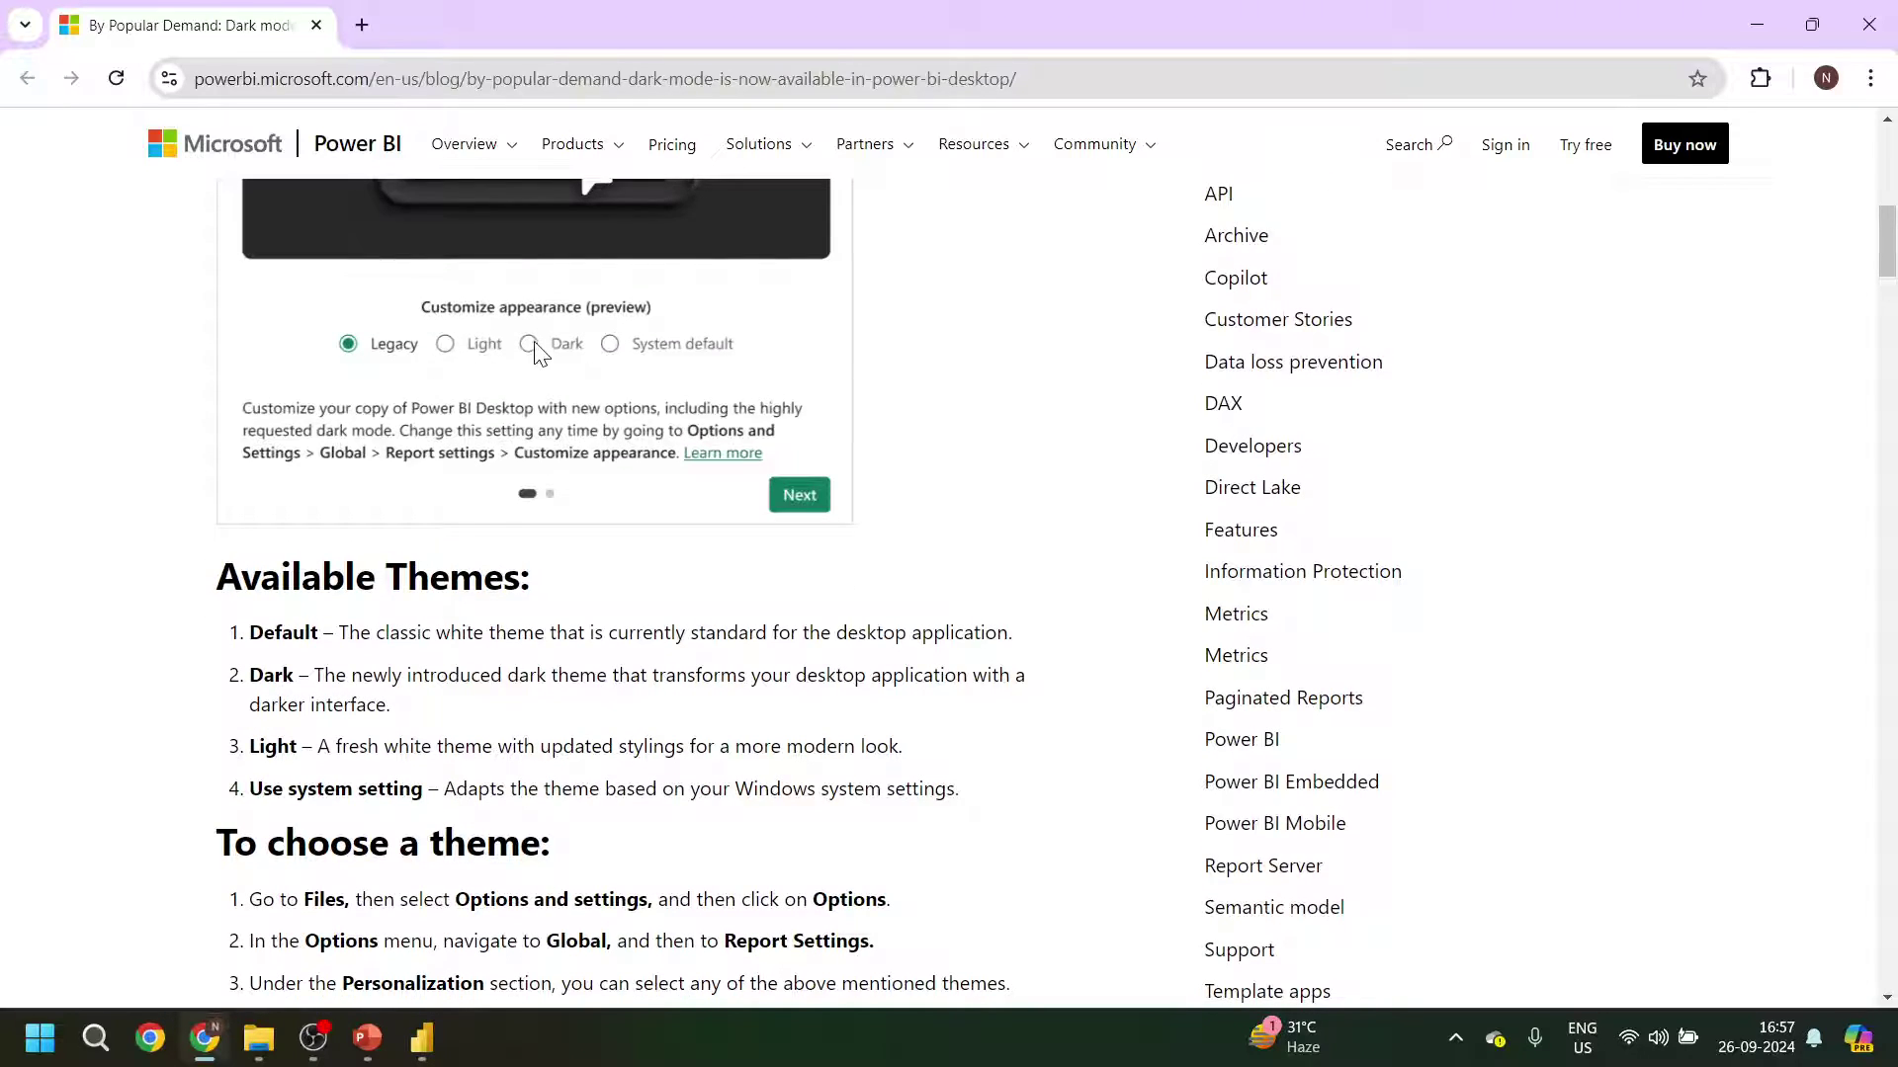
pyautogui.moveTo(266, 645); pyautogui.dragTo(322, 637)
pyautogui.moveTo(393, 710); pyautogui.dragTo(249, 676)
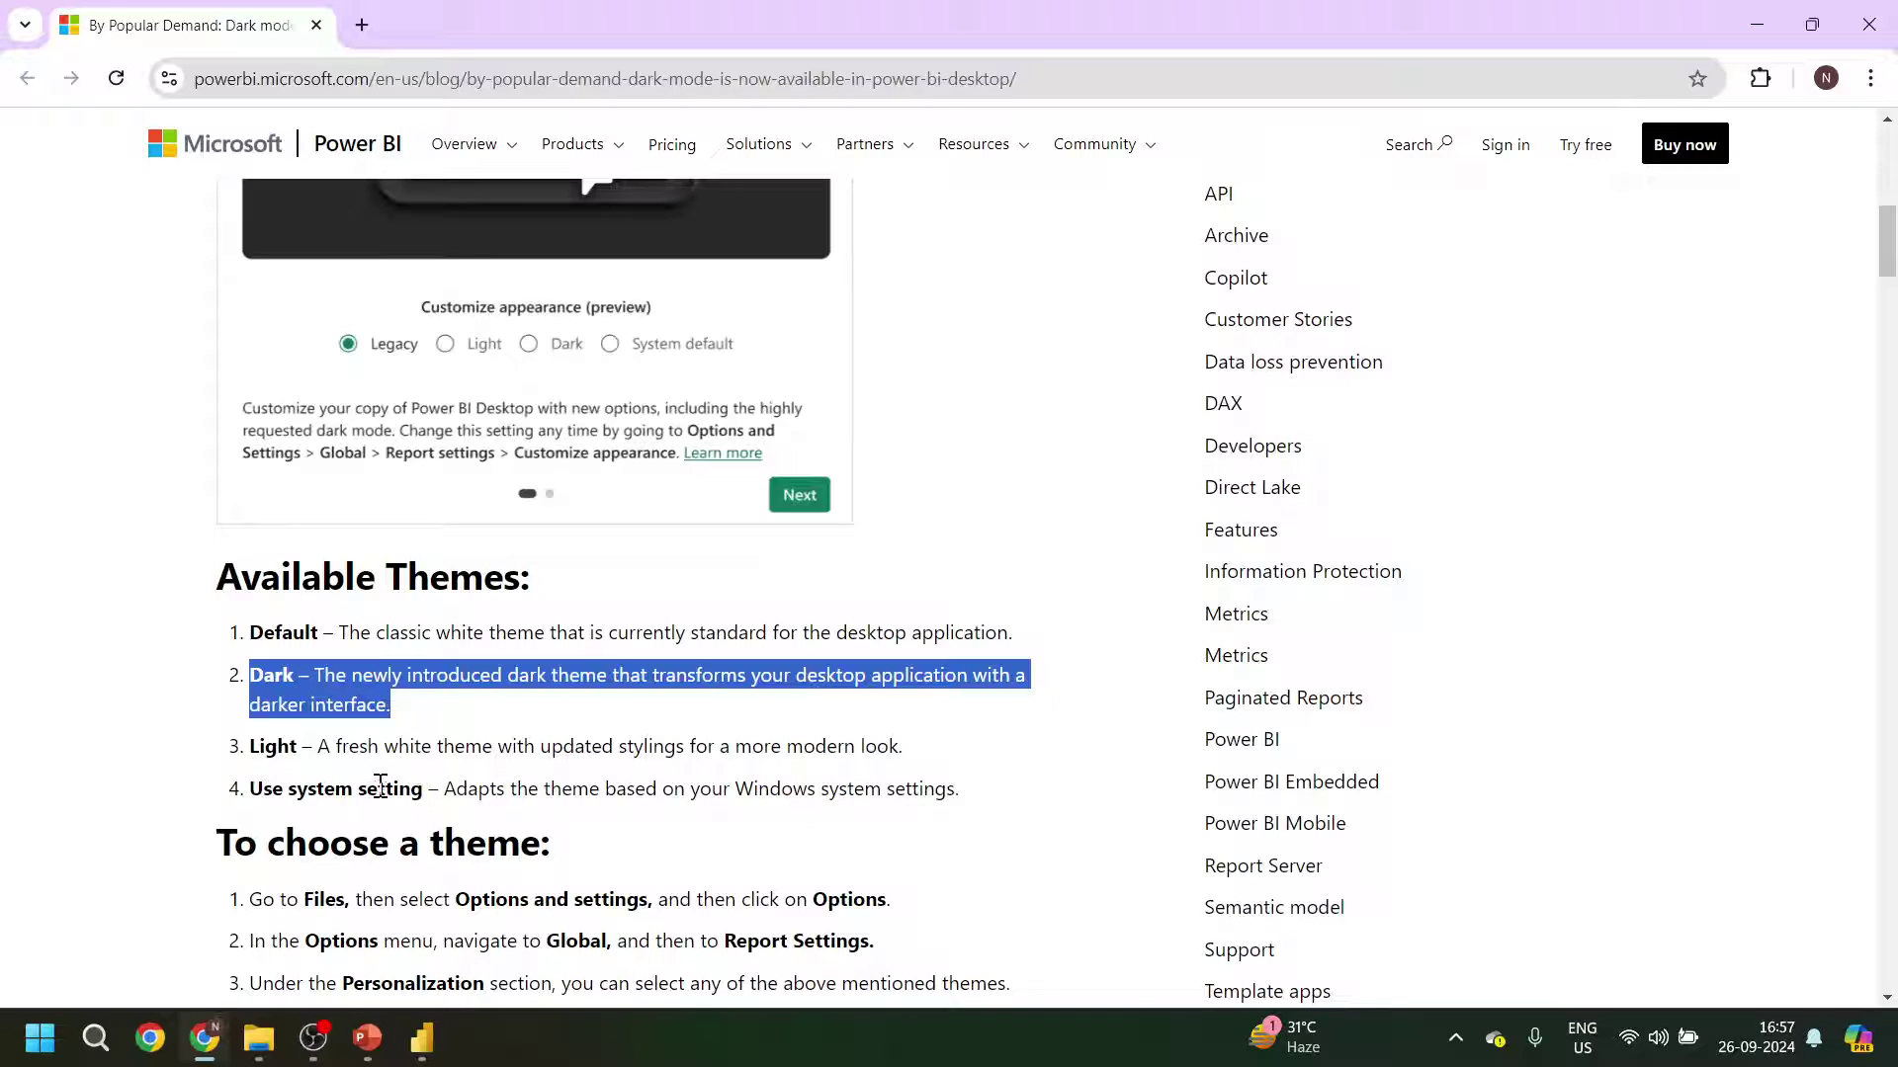
pyautogui.moveTo(378, 788); pyautogui.dragTo(326, 789)
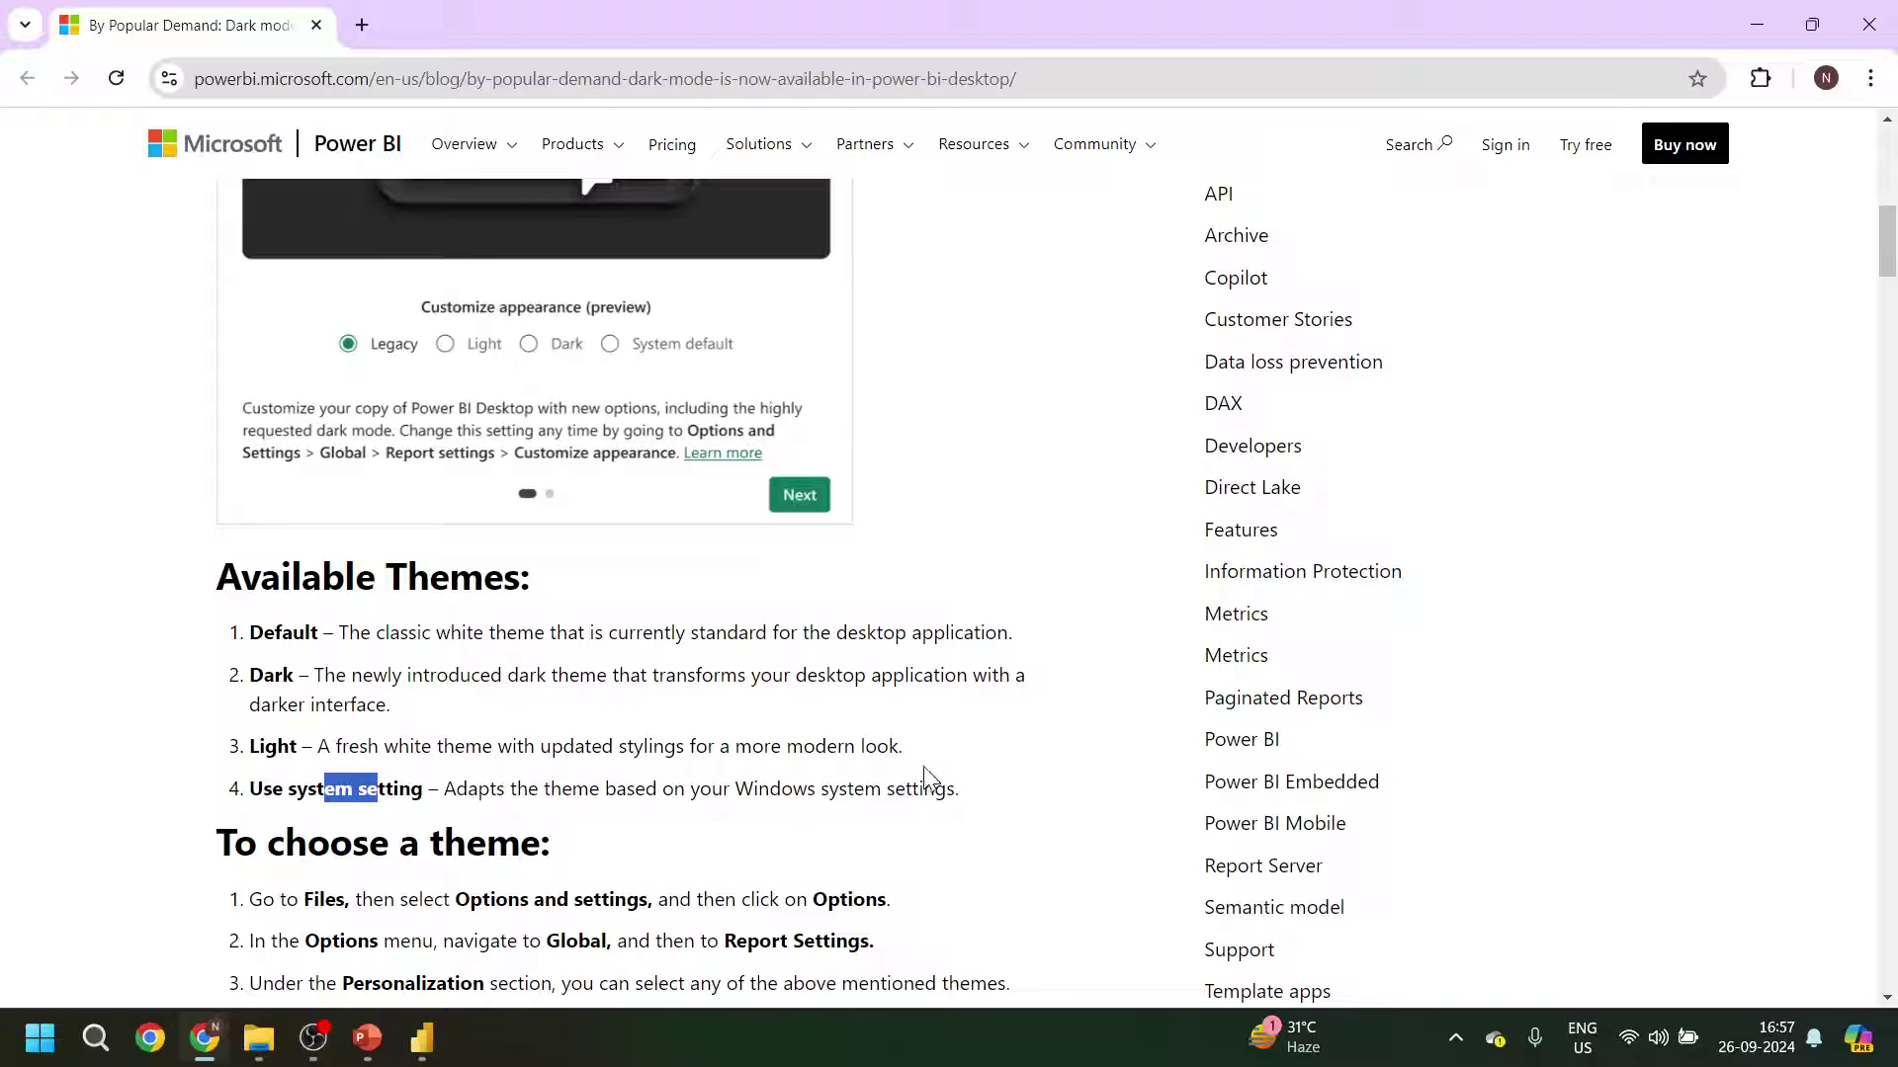
pyautogui.moveTo(976, 801); pyautogui.dragTo(249, 638)
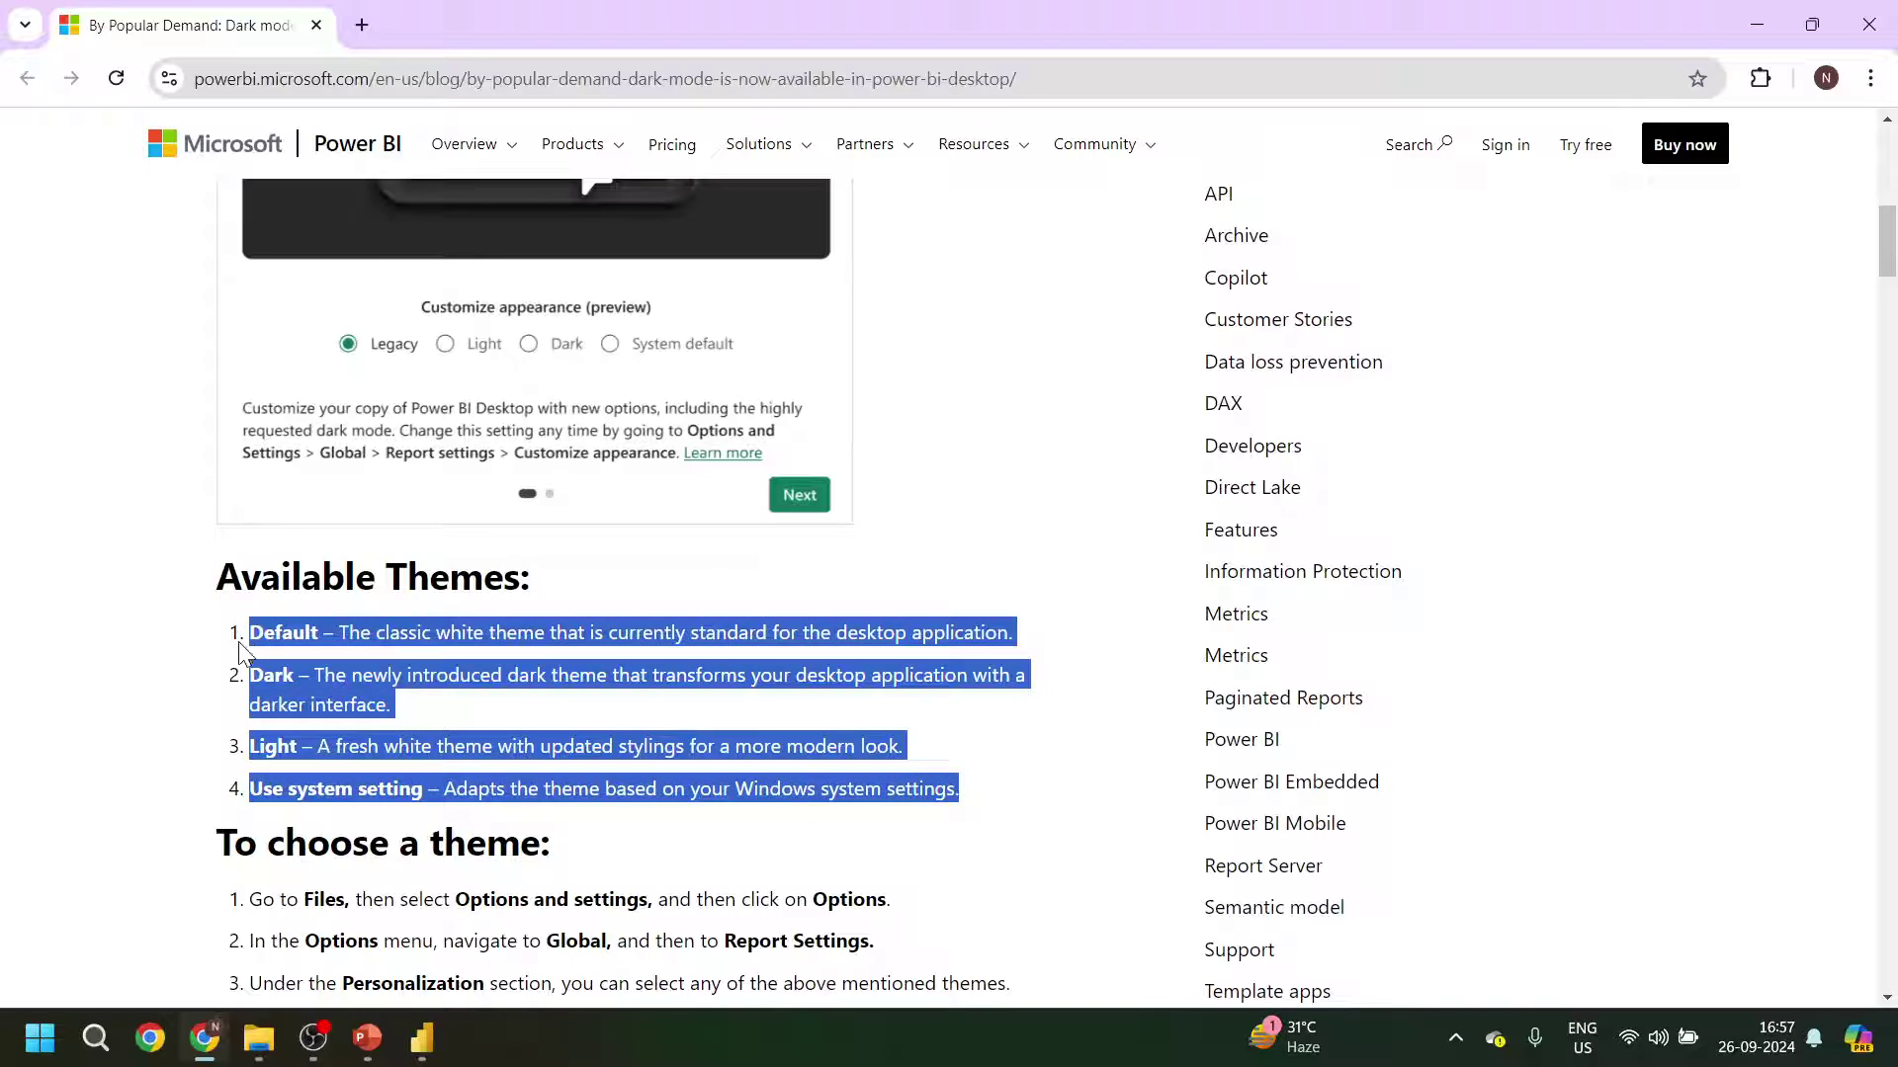
# - Switch back to Power BI Desktop and apply the Dark (Preview) theme in the global report settings' personalization options
pyautogui.click(427, 1041)
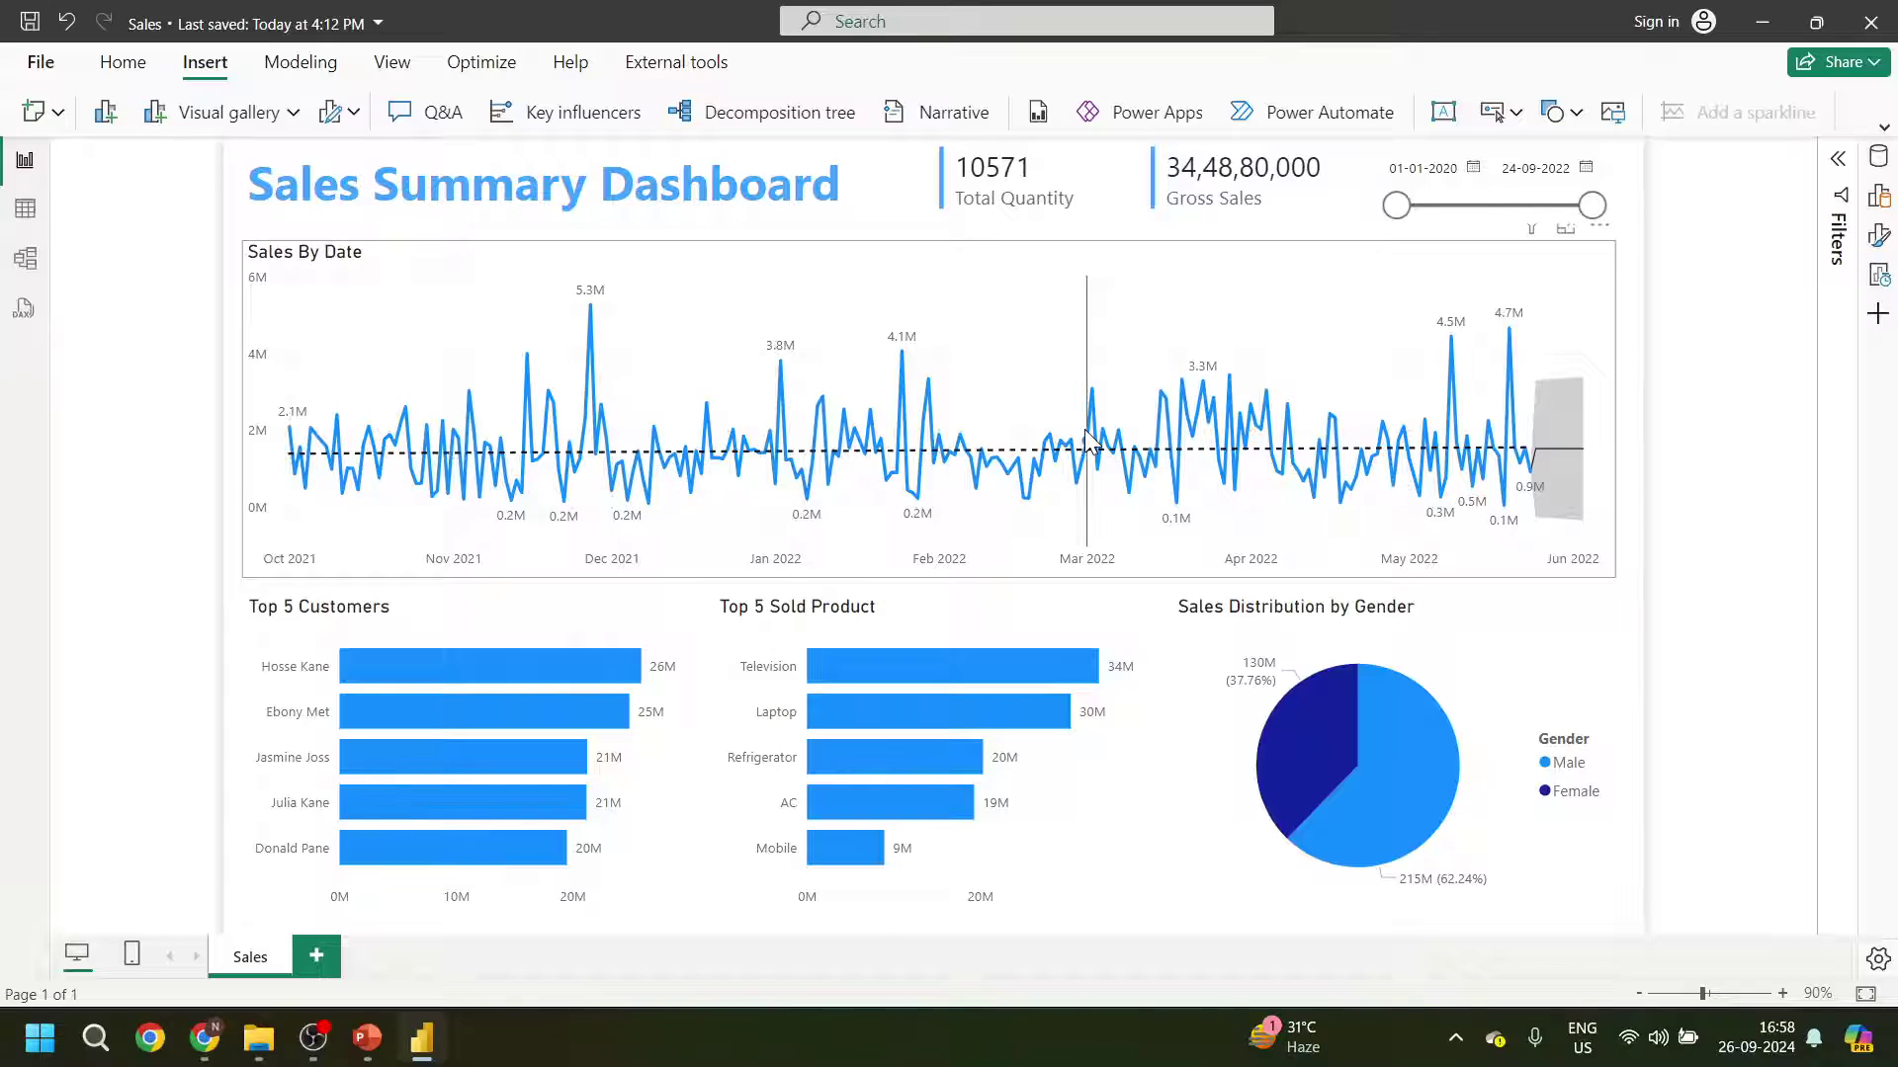
pyautogui.moveTo(1090, 440)
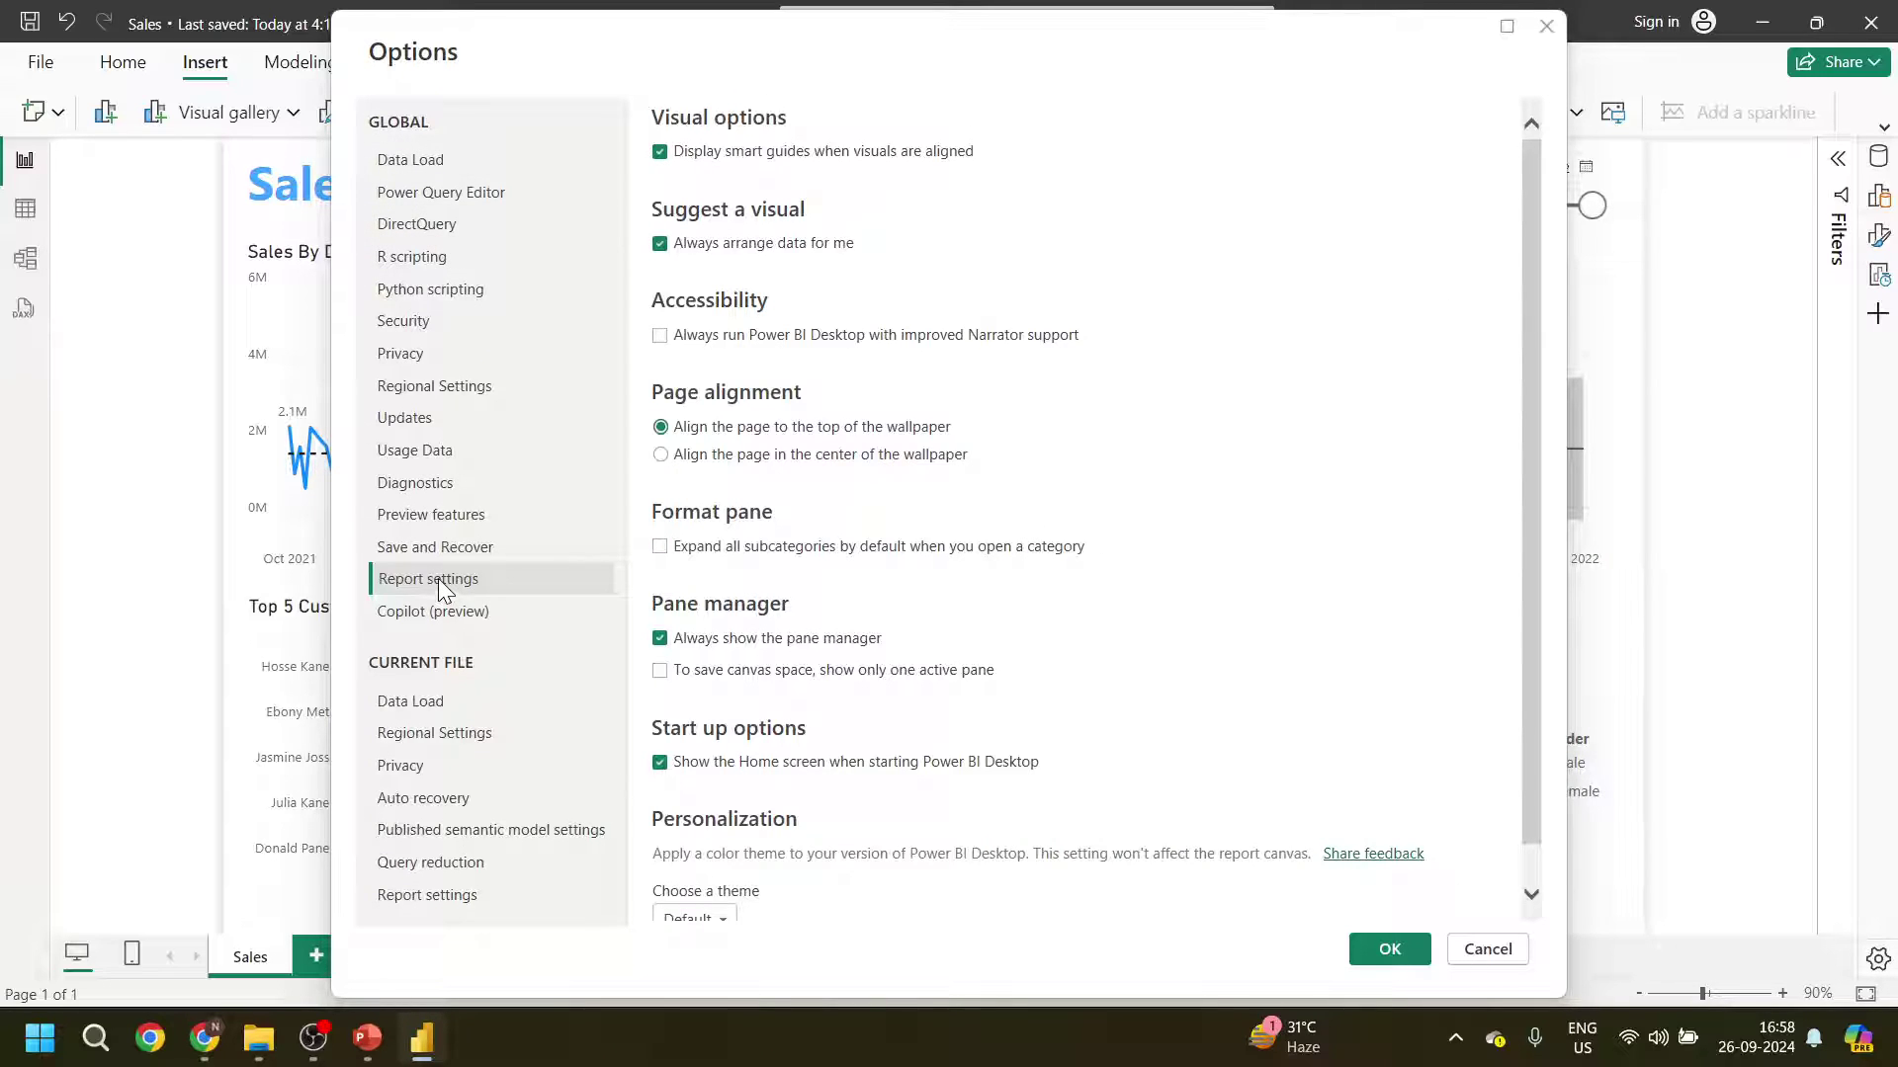
pyautogui.scroll(-1, 919, 746)
pyautogui.click(721, 879)
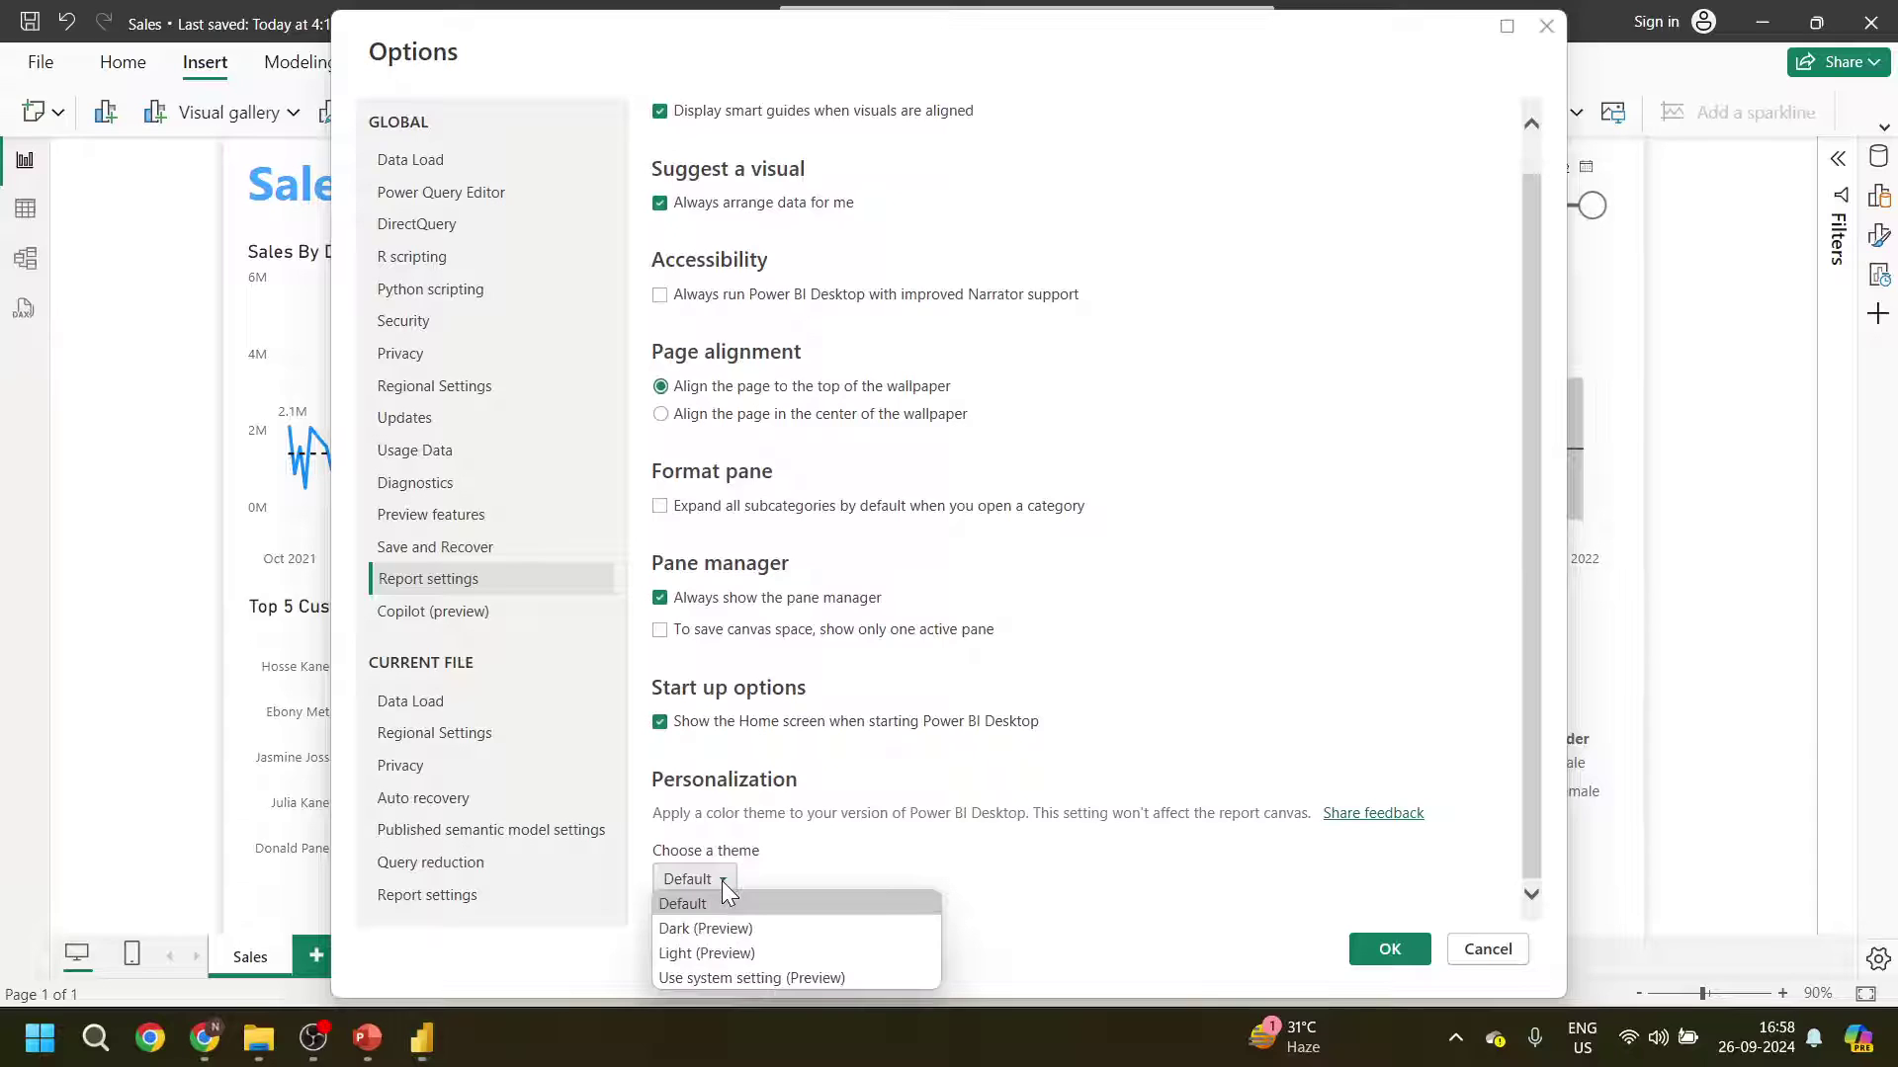
pyautogui.click(727, 929)
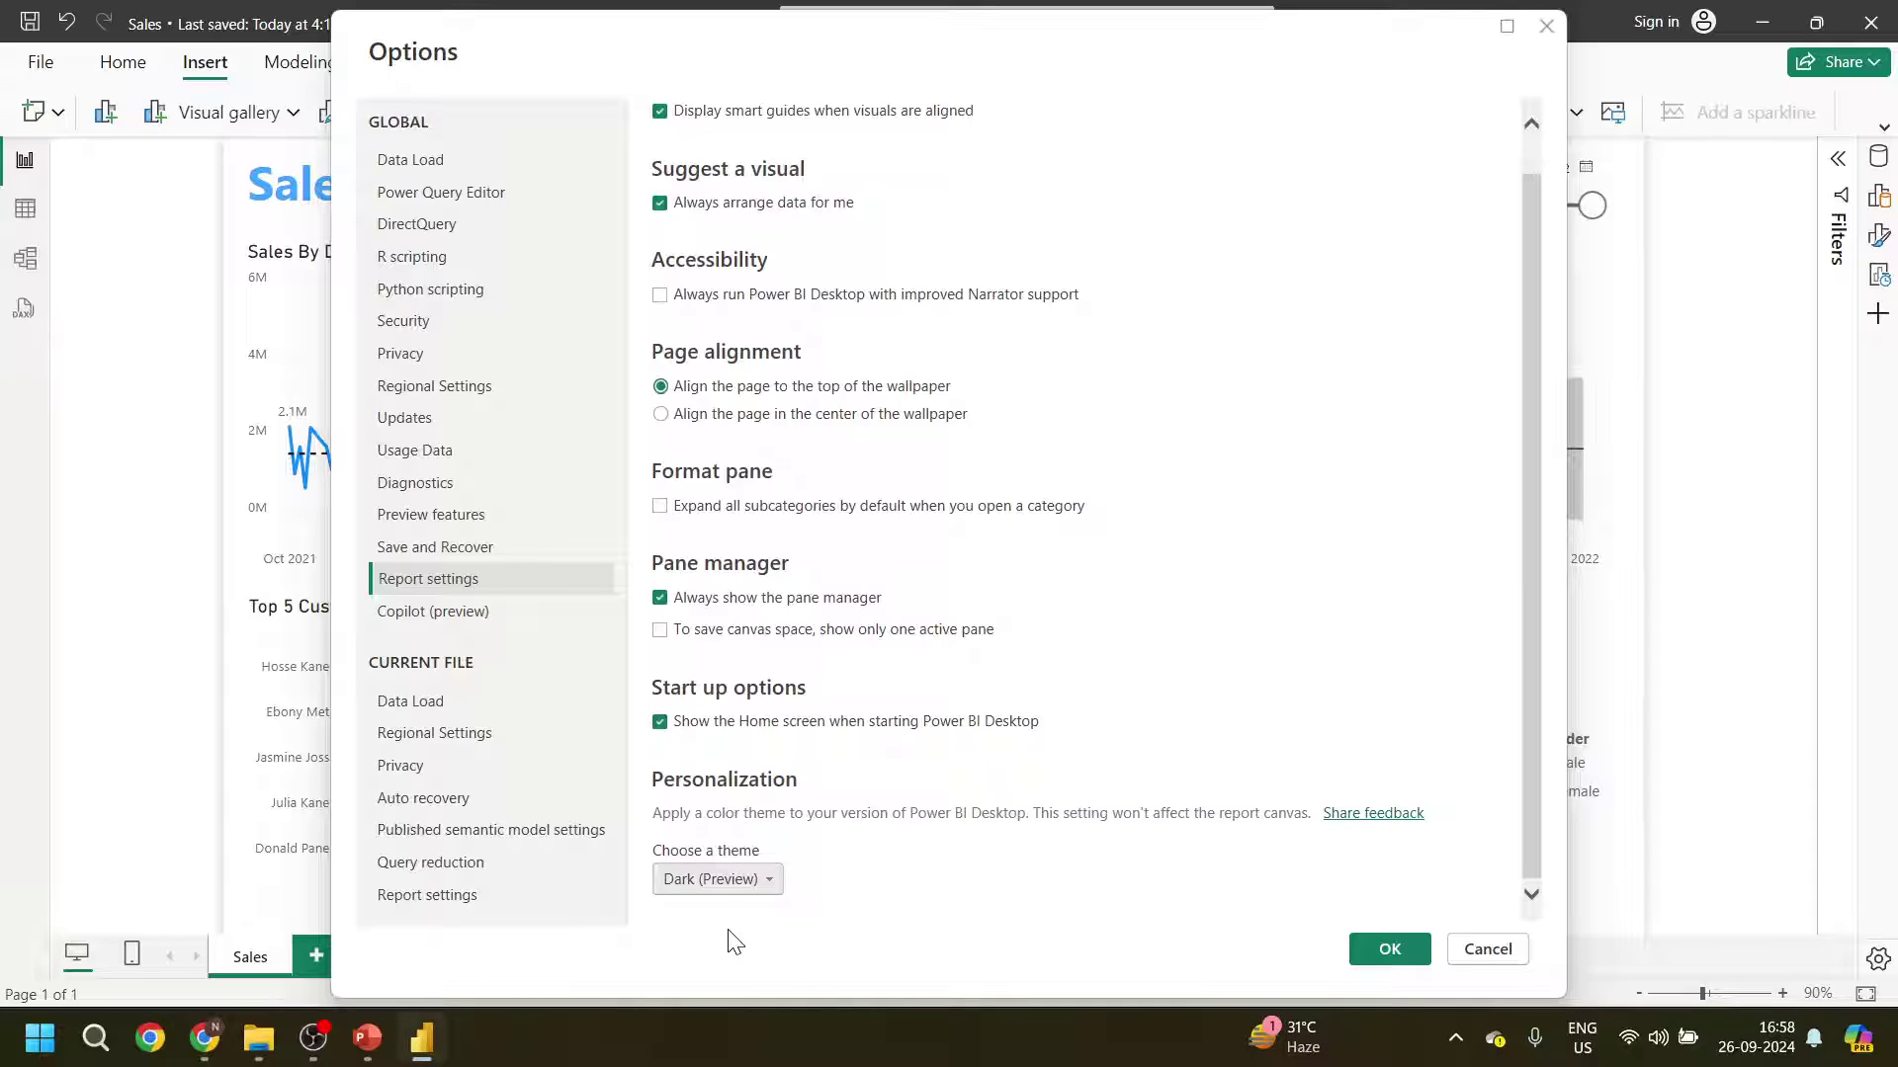
pyautogui.click(1389, 948)
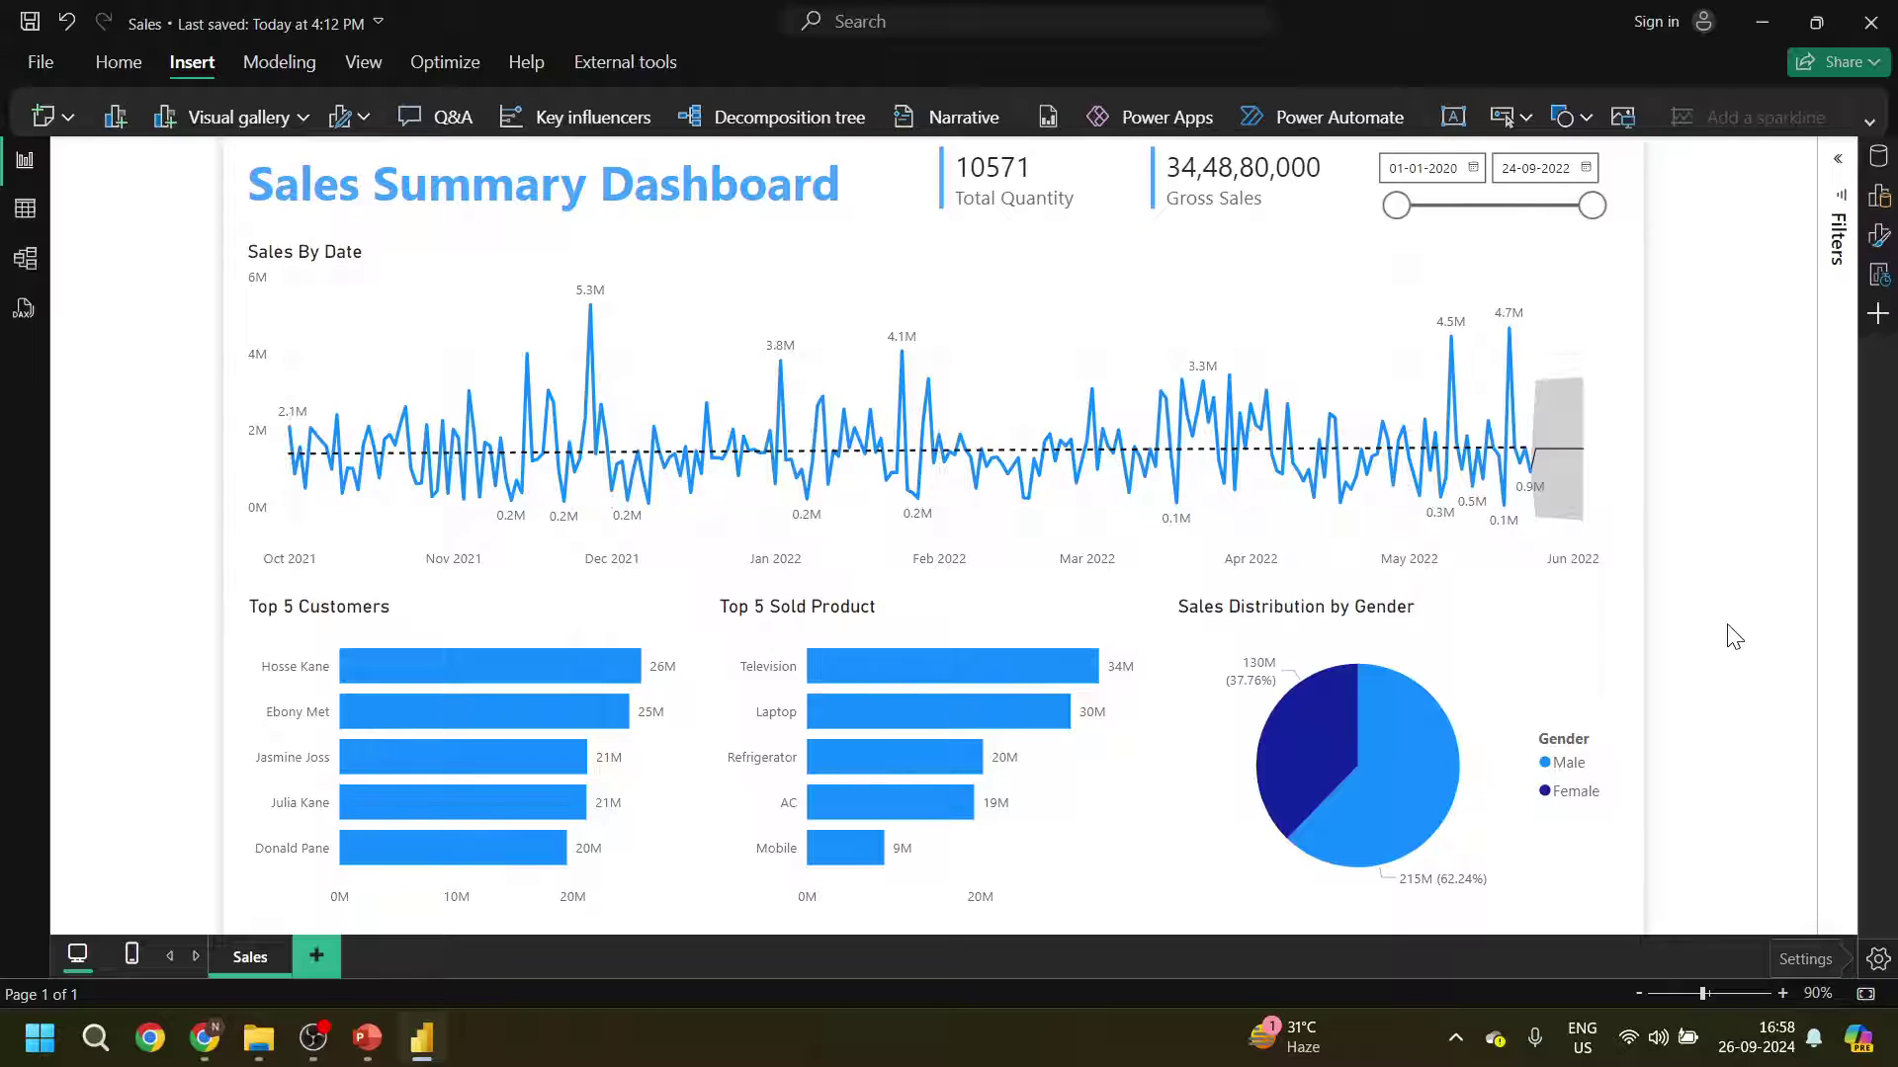
# - Show the Data pane beside the report and collapse the Customer and Sales tables in it
pyautogui.click(1877, 158)
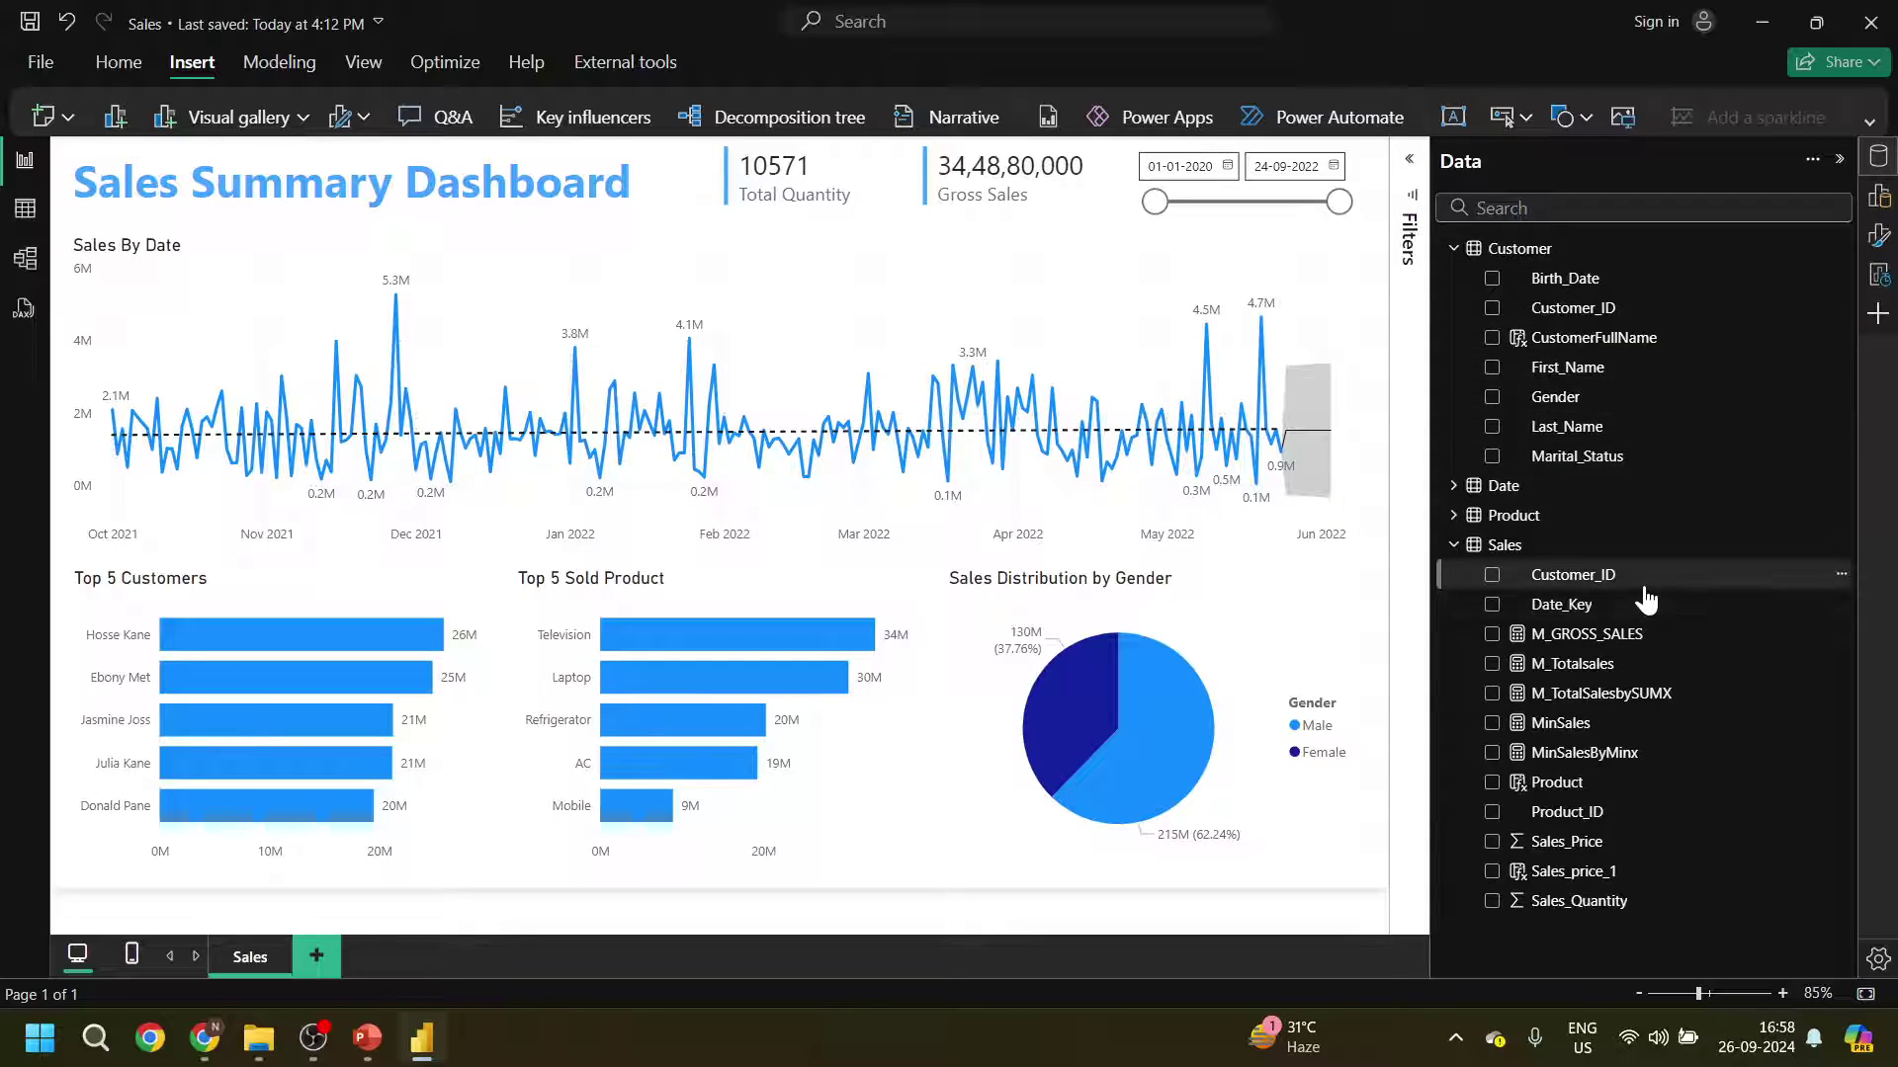
pyautogui.click(1453, 248)
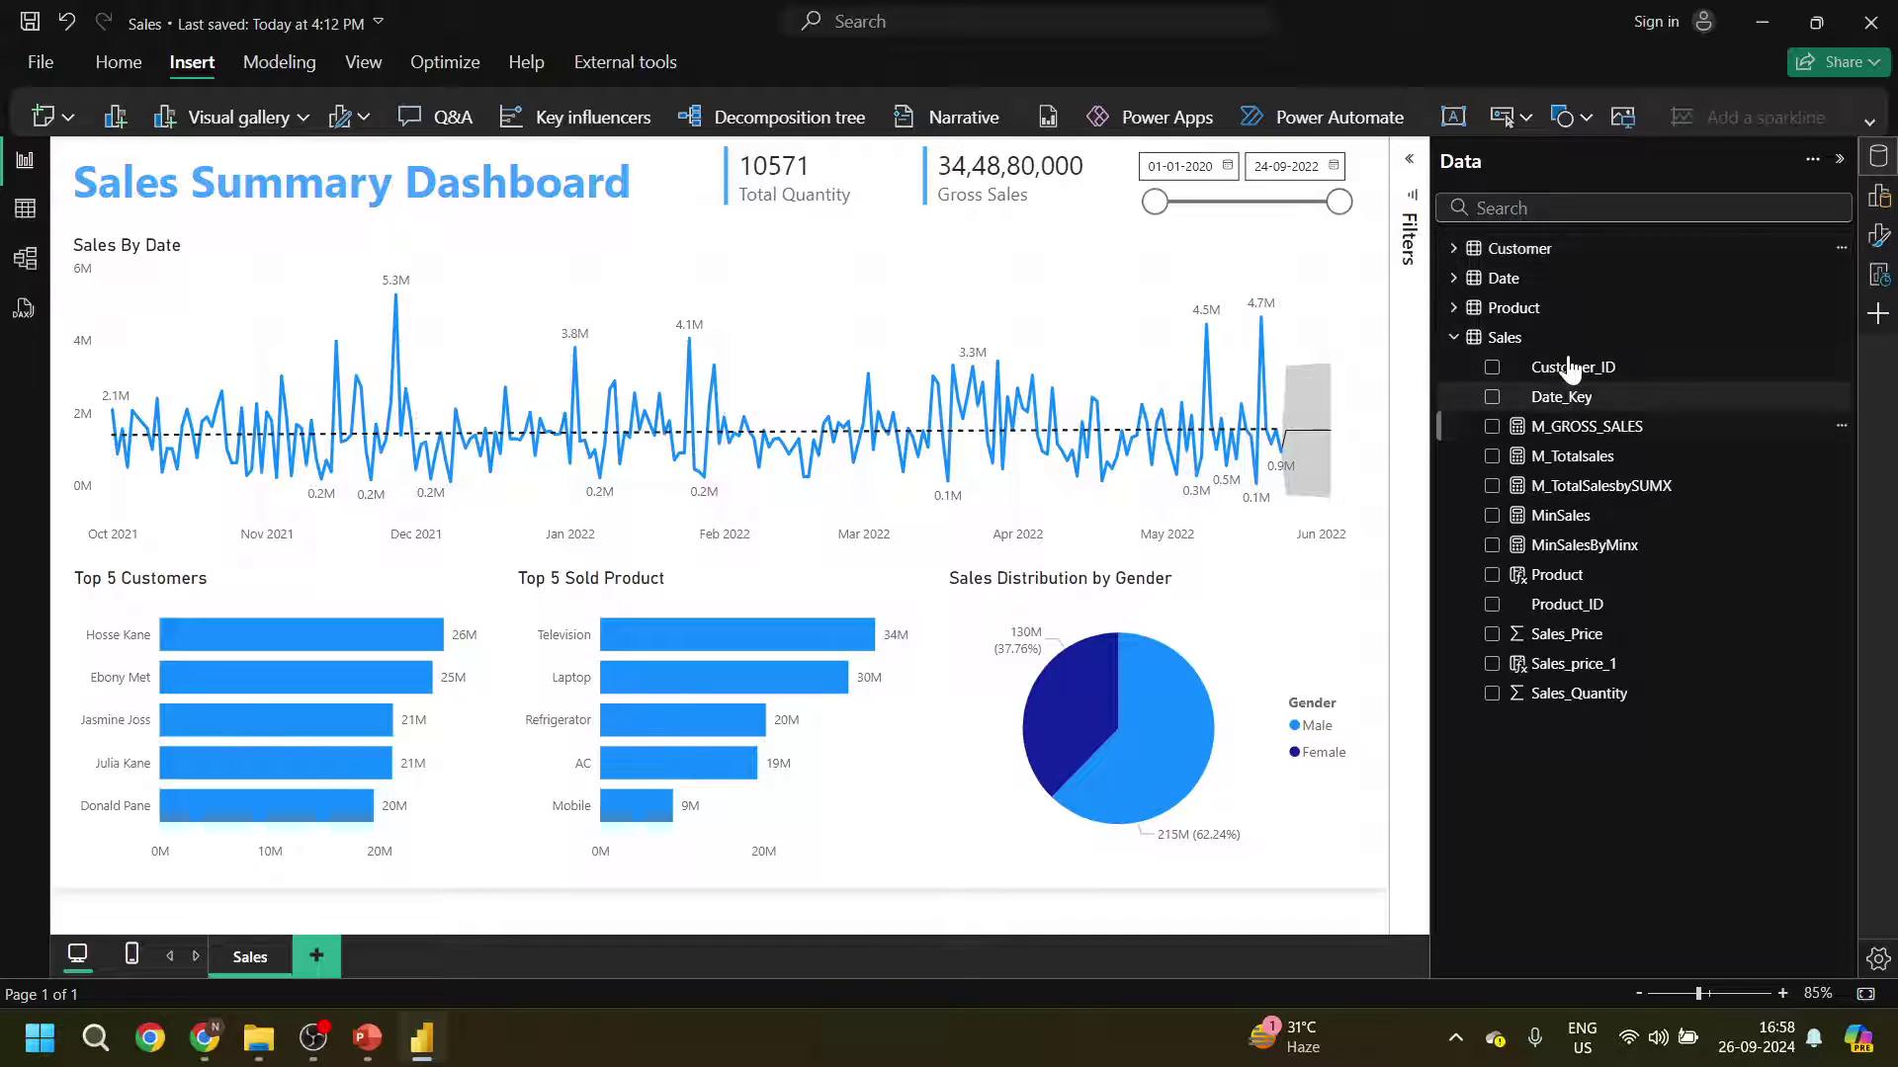
pyautogui.click(1453, 337)
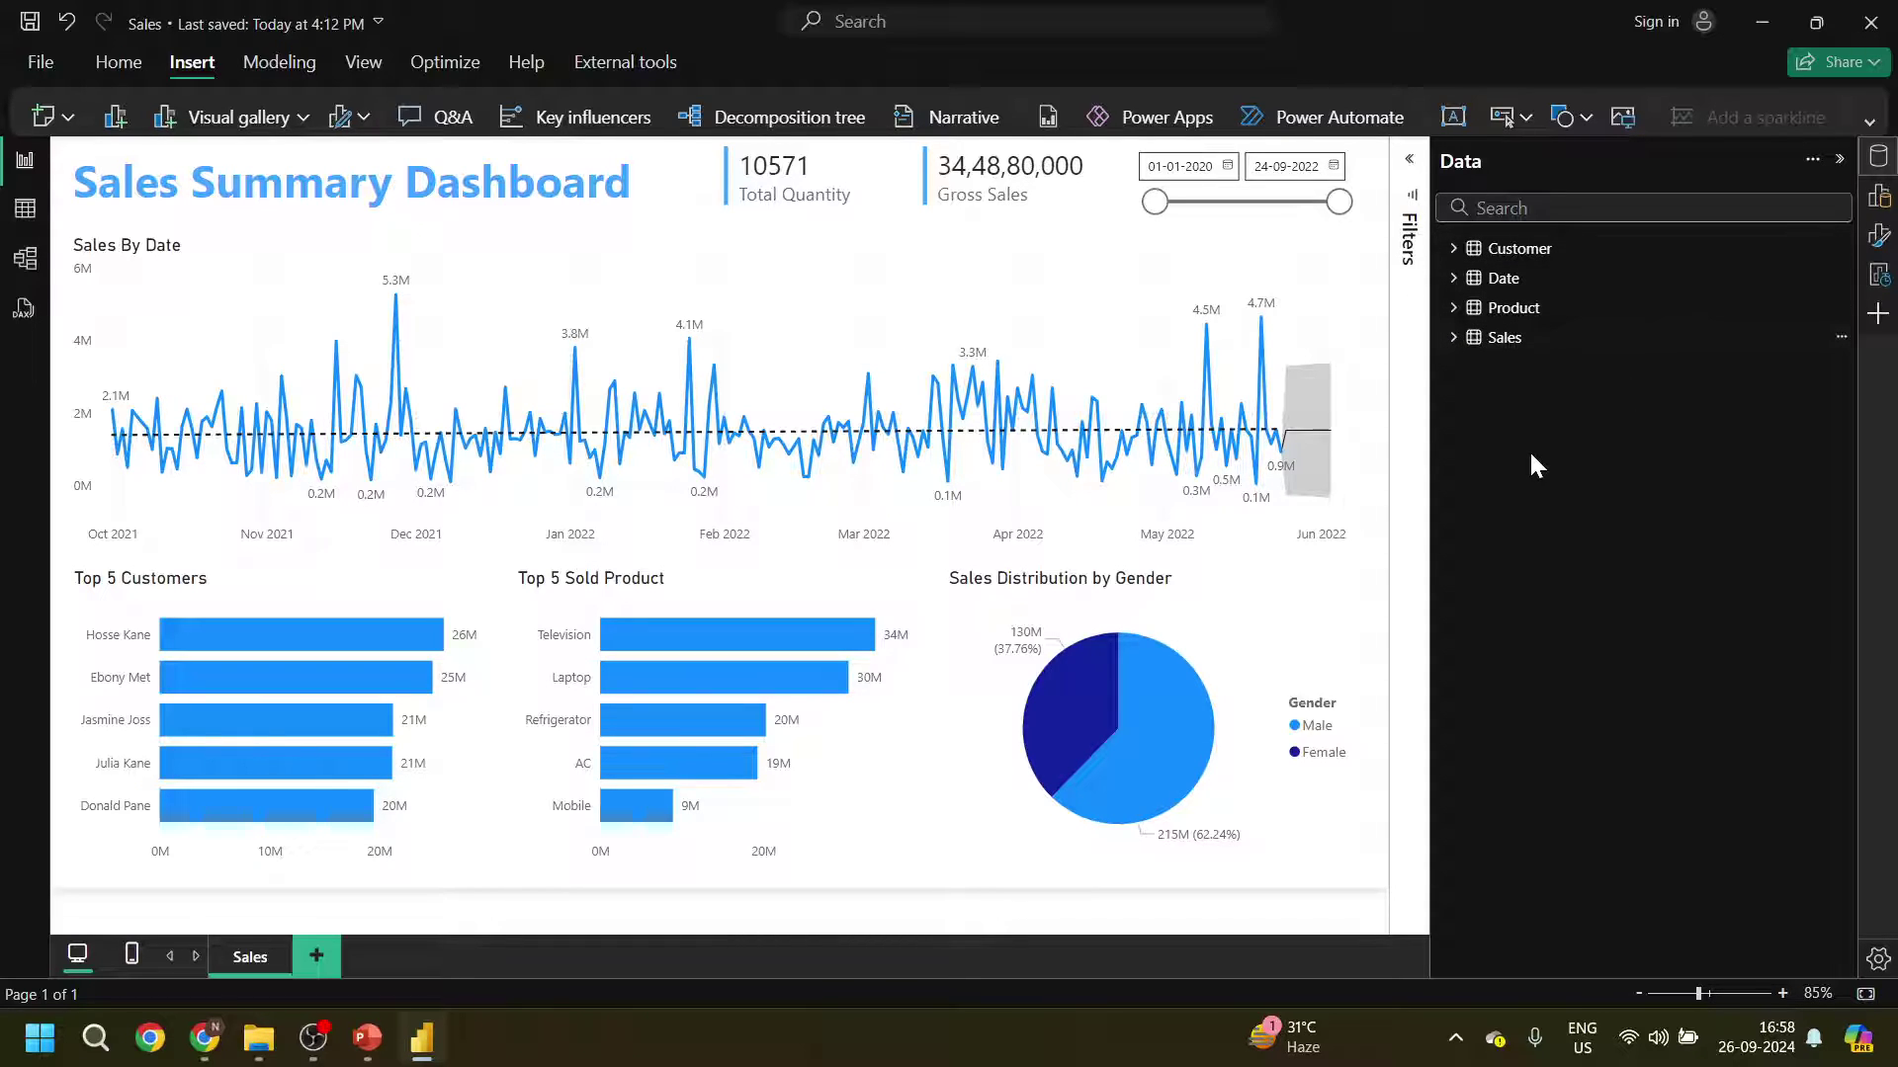
# - Show the Build, Format and Performance analyzer panes alongside the report canvas
pyautogui.click(1876, 201)
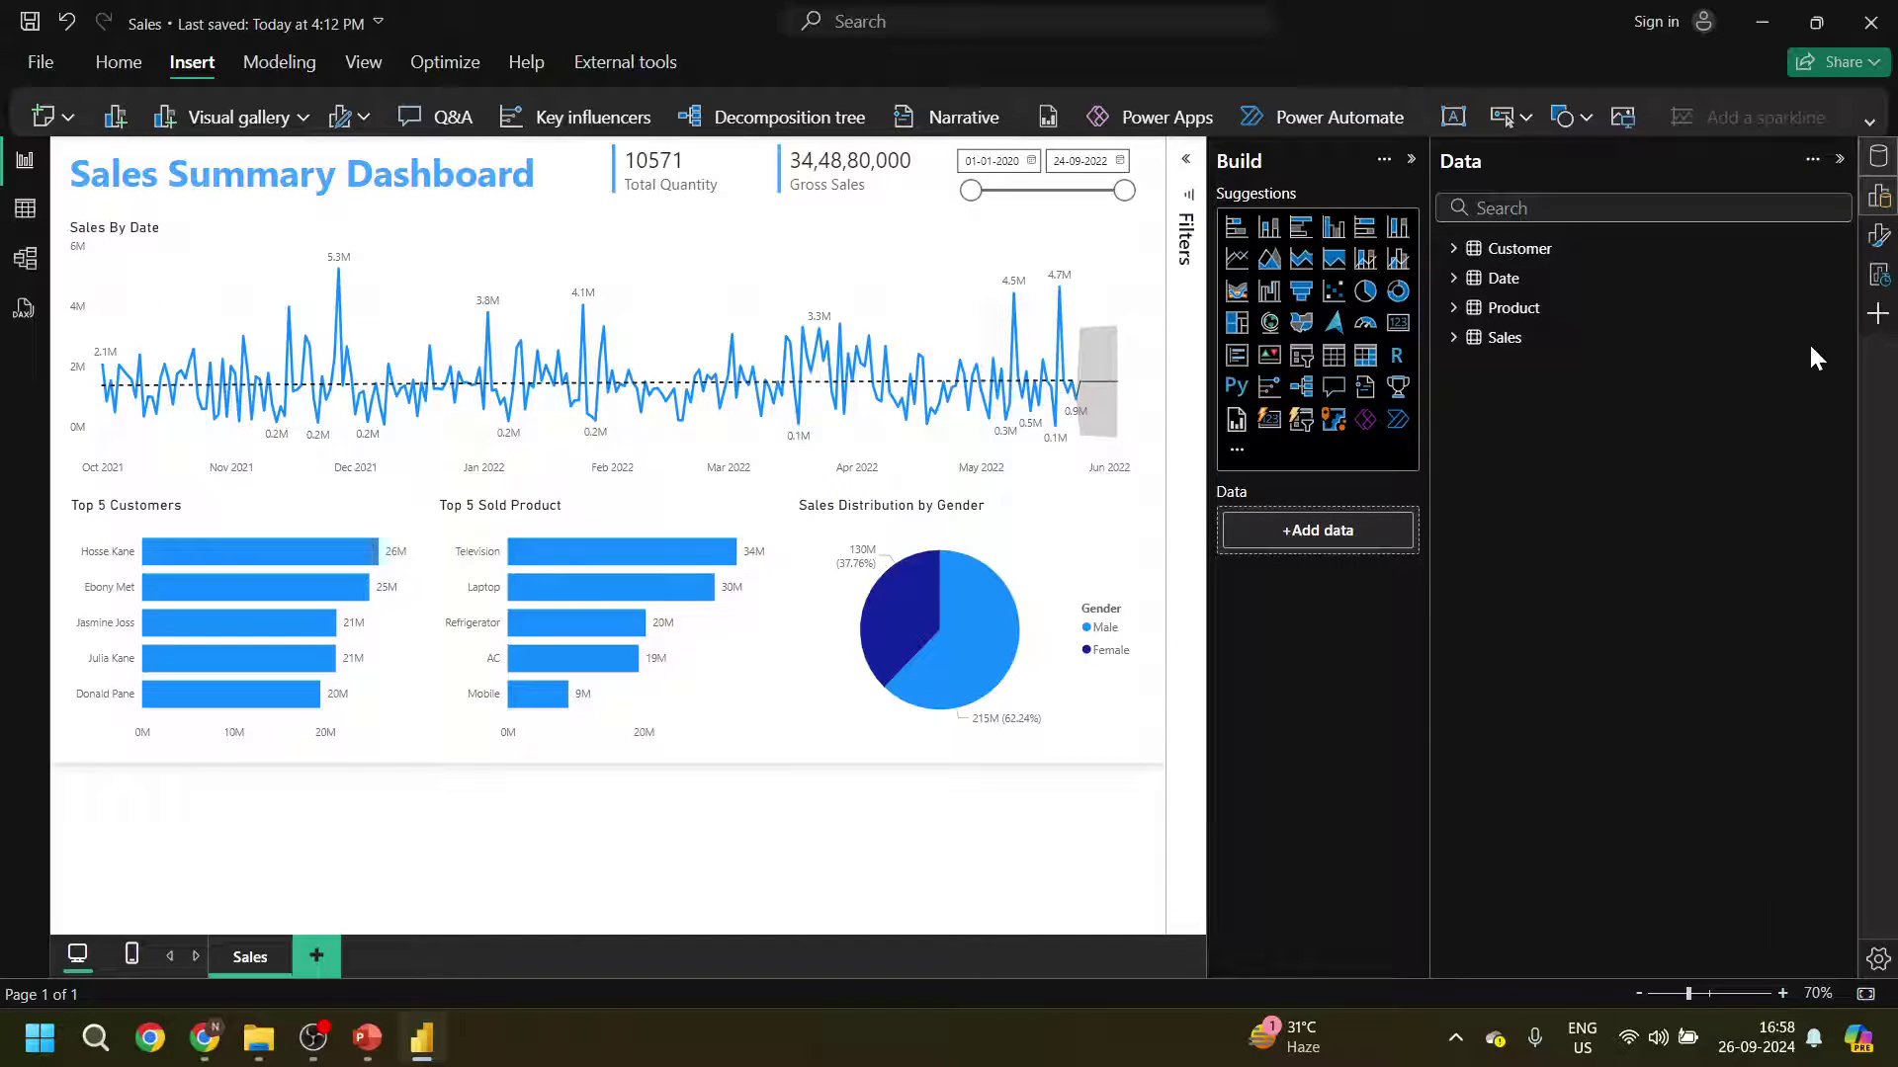
pyautogui.click(1879, 237)
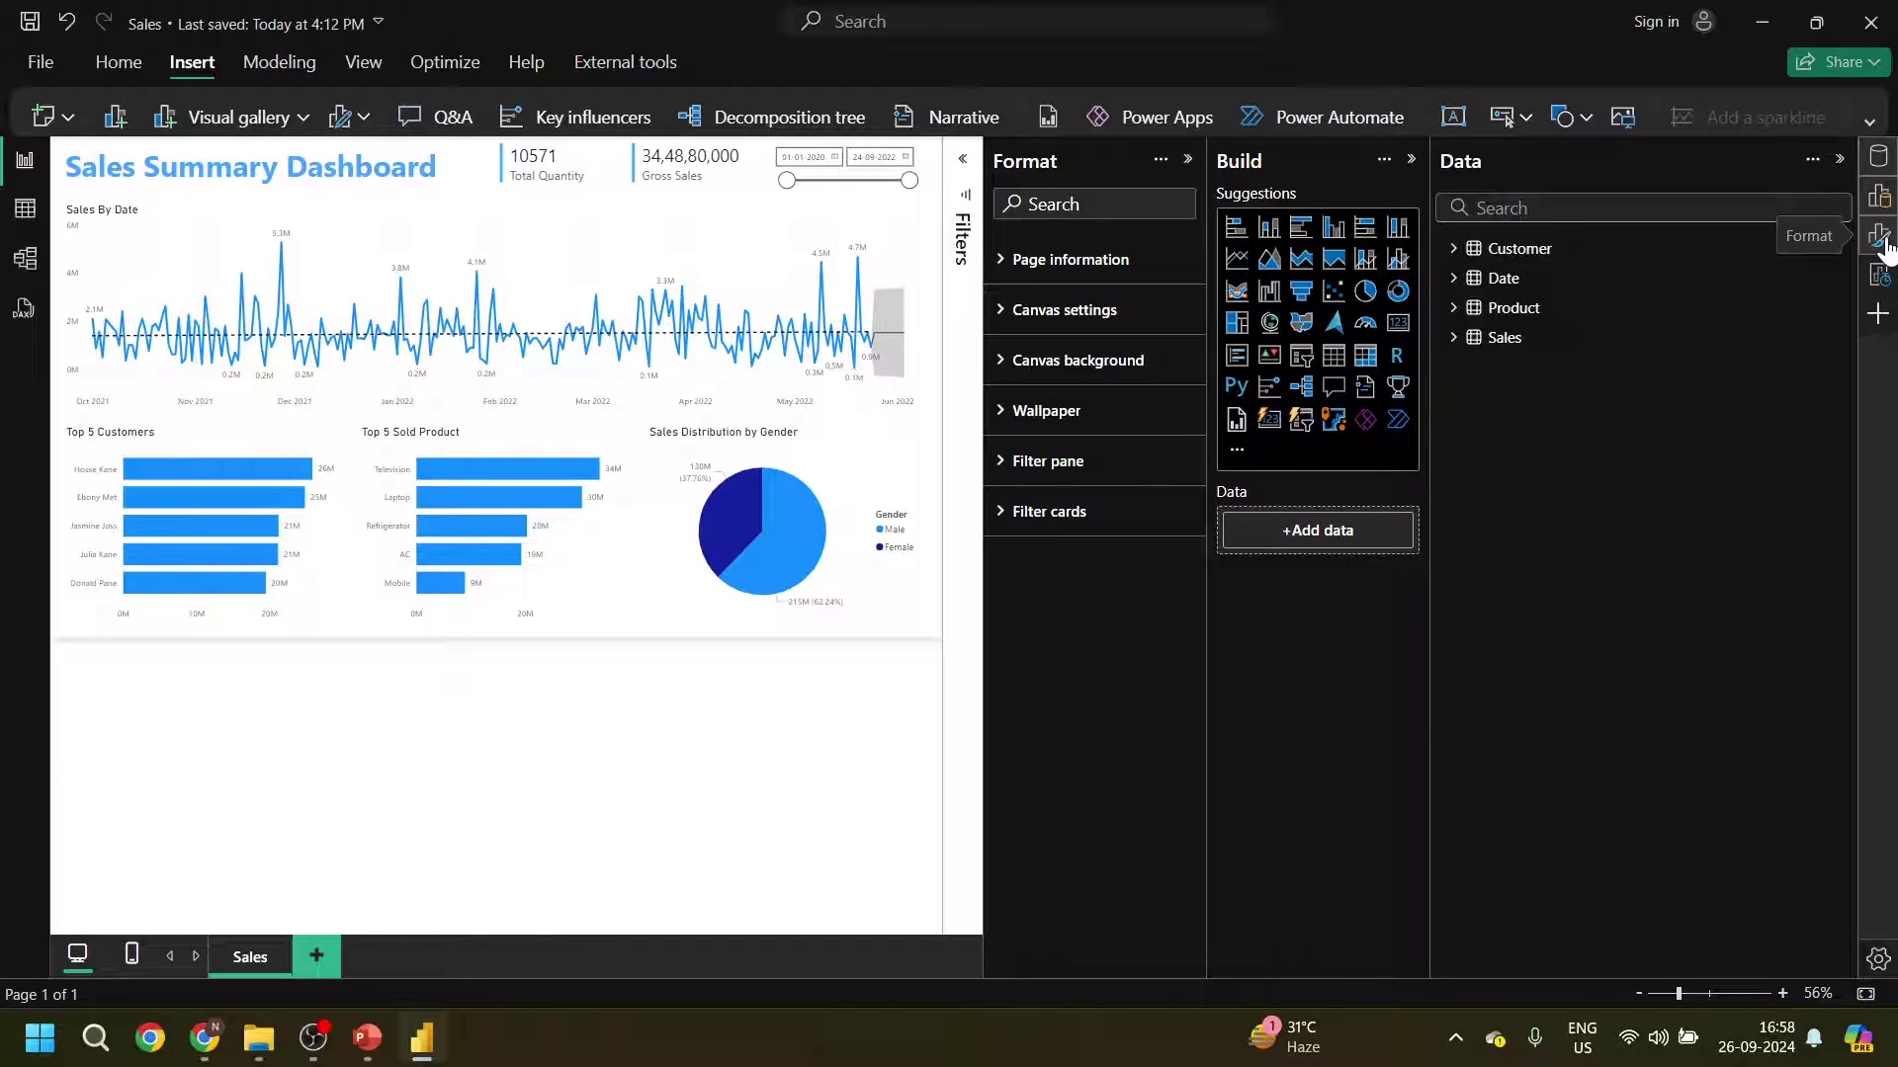
pyautogui.click(1878, 279)
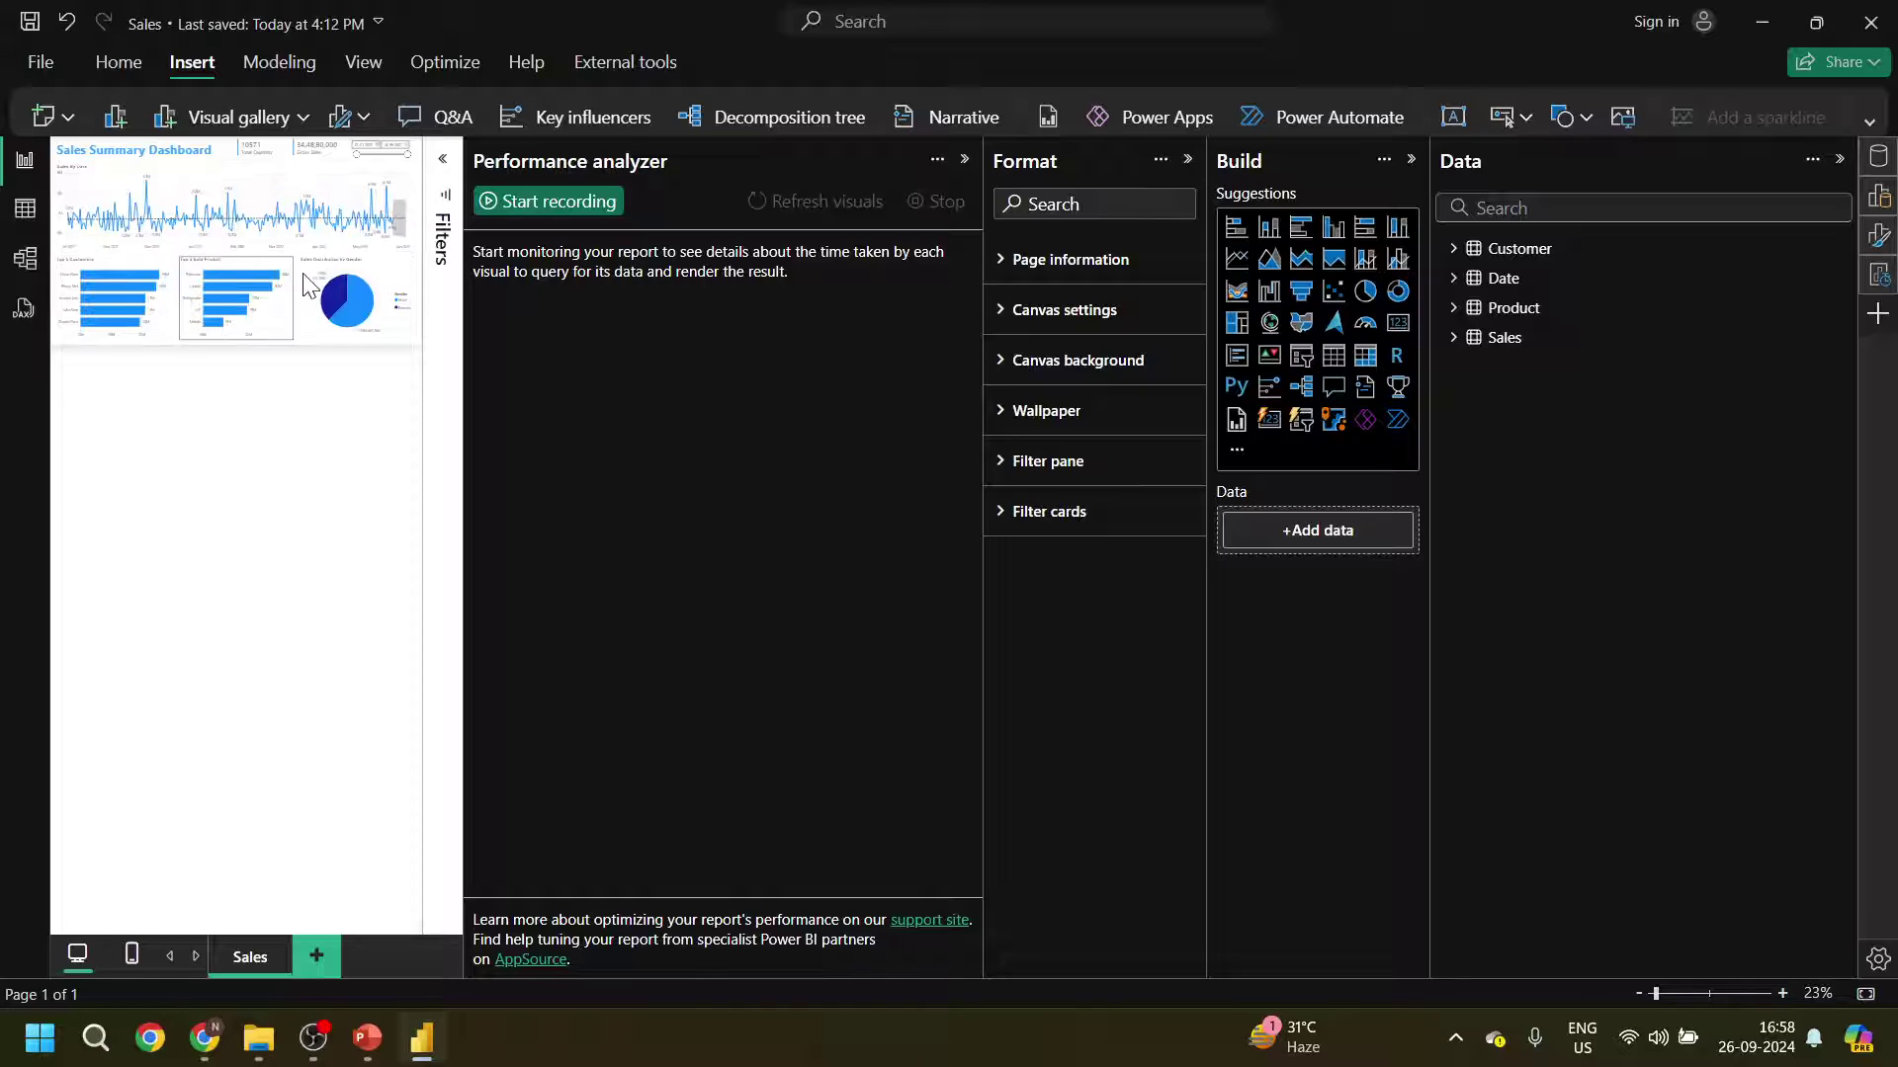
# - Switch to Table view, expand the ribbon to full size and display the Date table's data
pyautogui.click(20, 223)
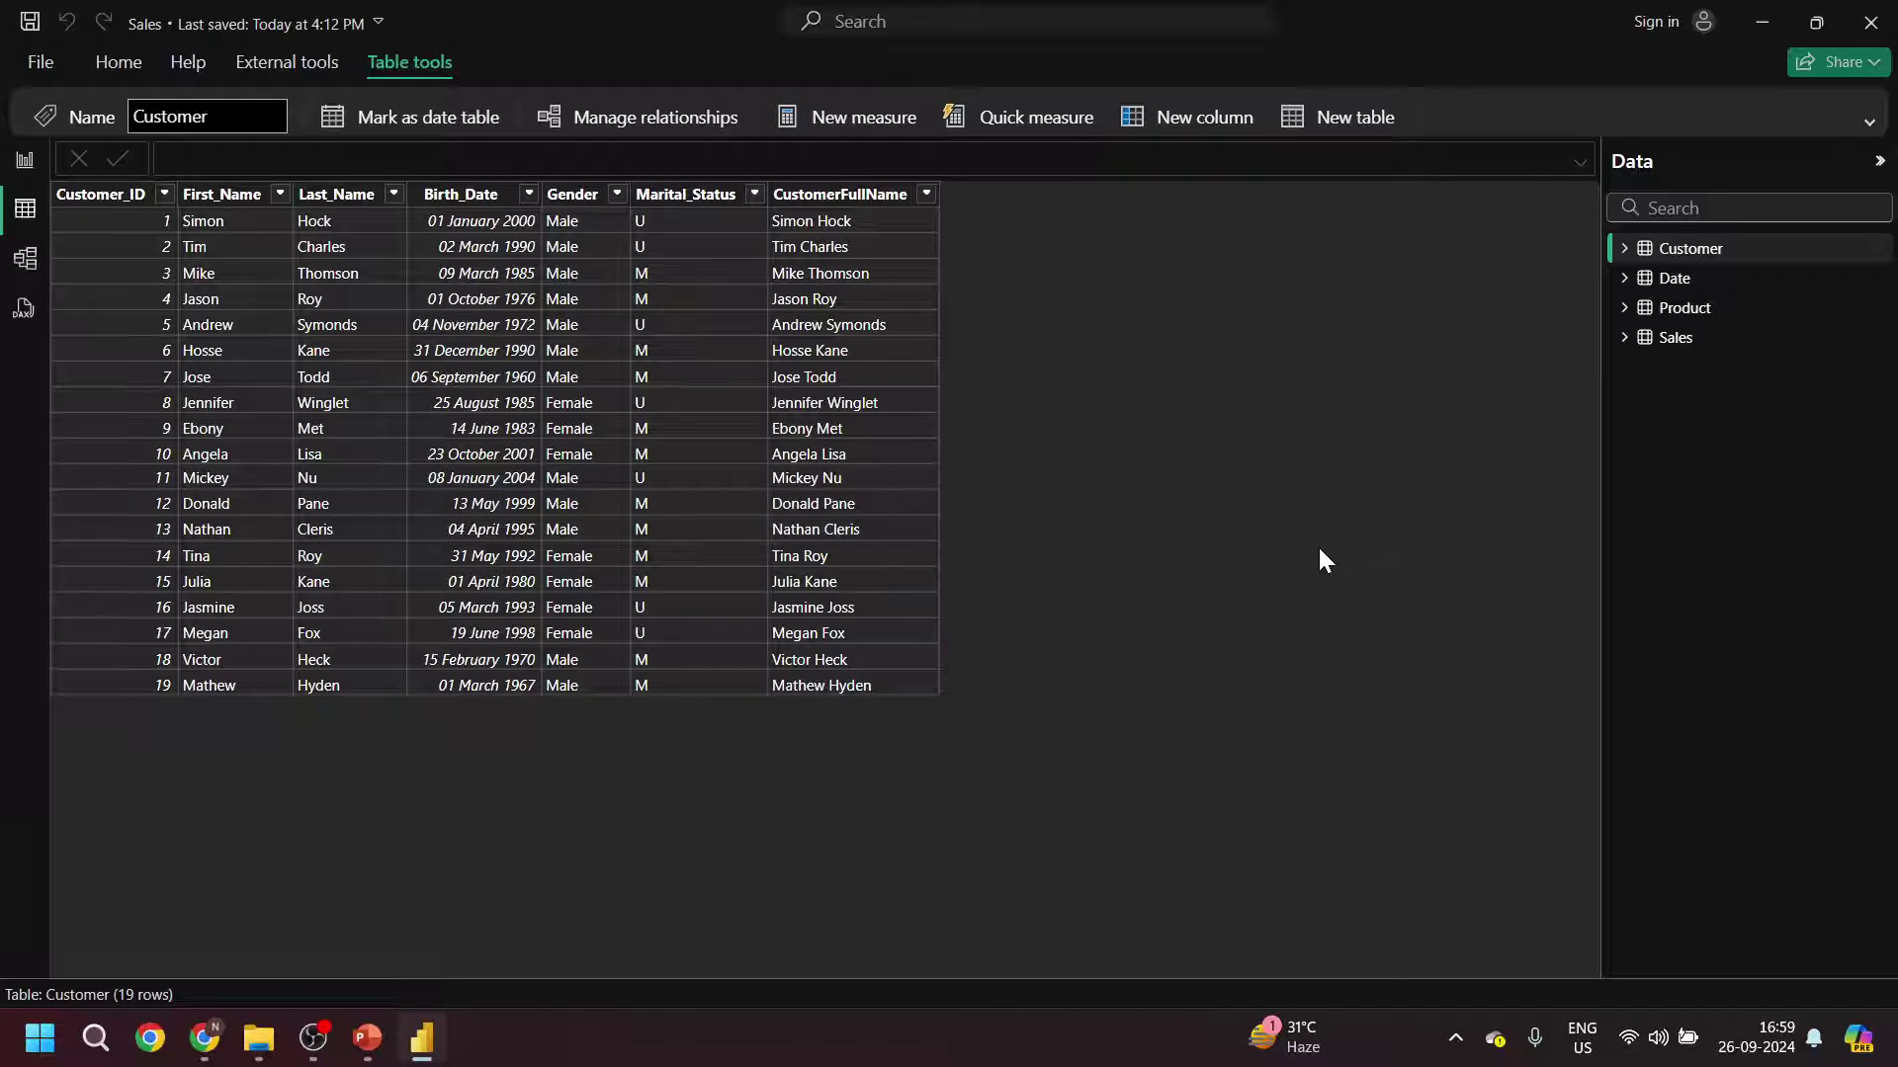
pyautogui.click(1870, 124)
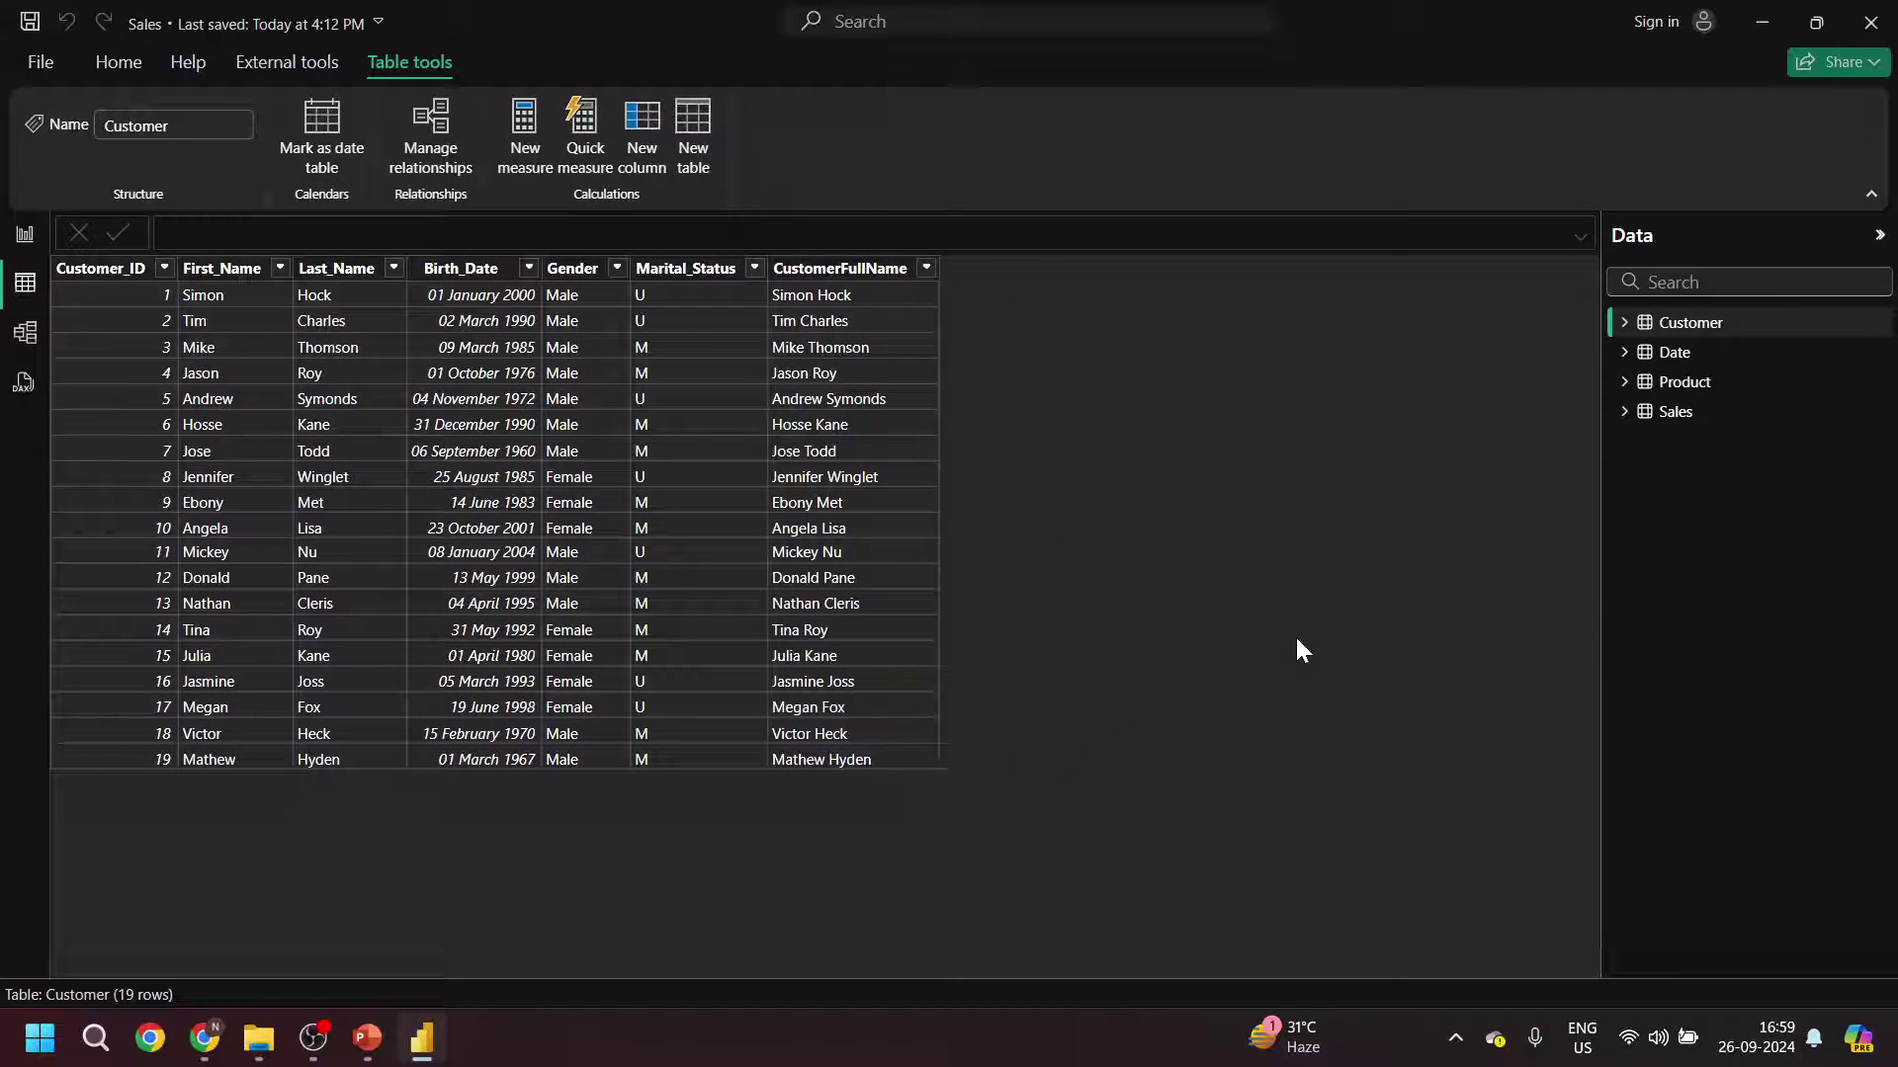
pyautogui.click(1674, 353)
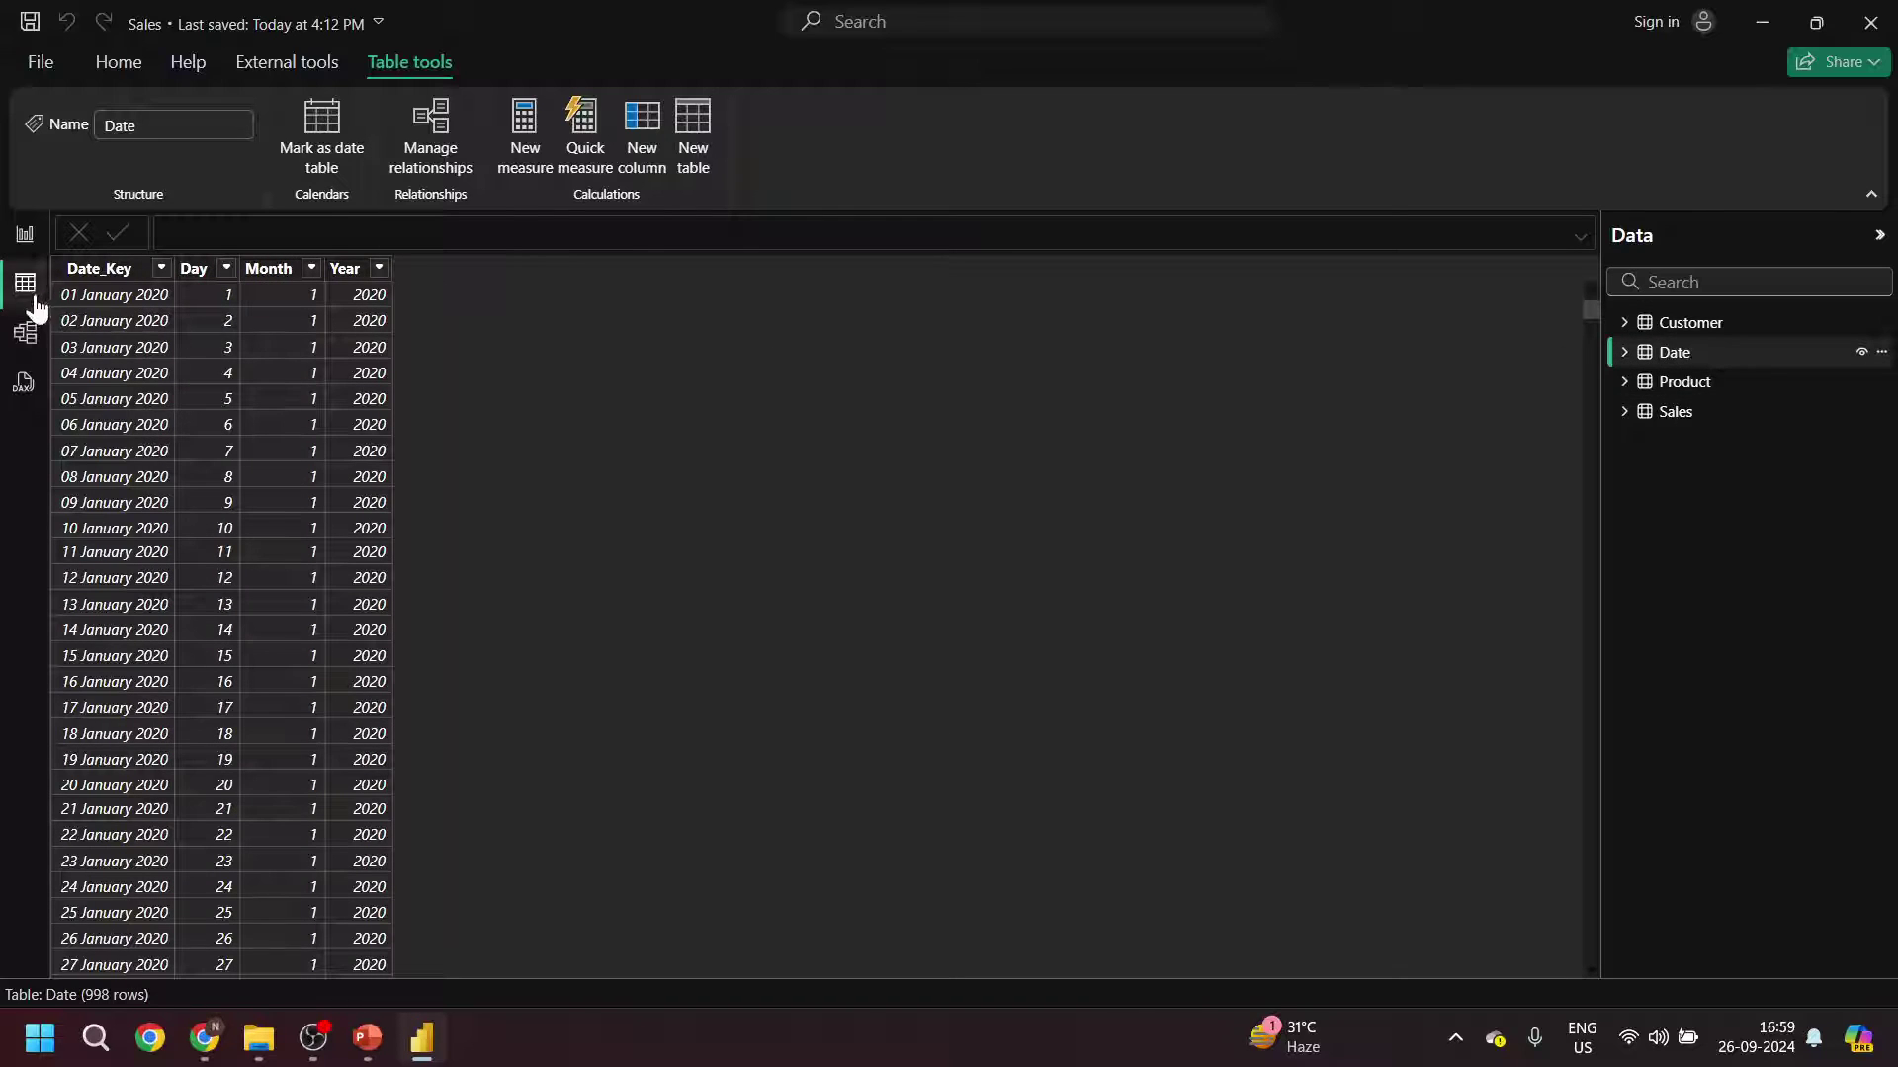
# - Switch to Model view and expand the Product, Date and Customer table cards to show their fields
pyautogui.click(28, 336)
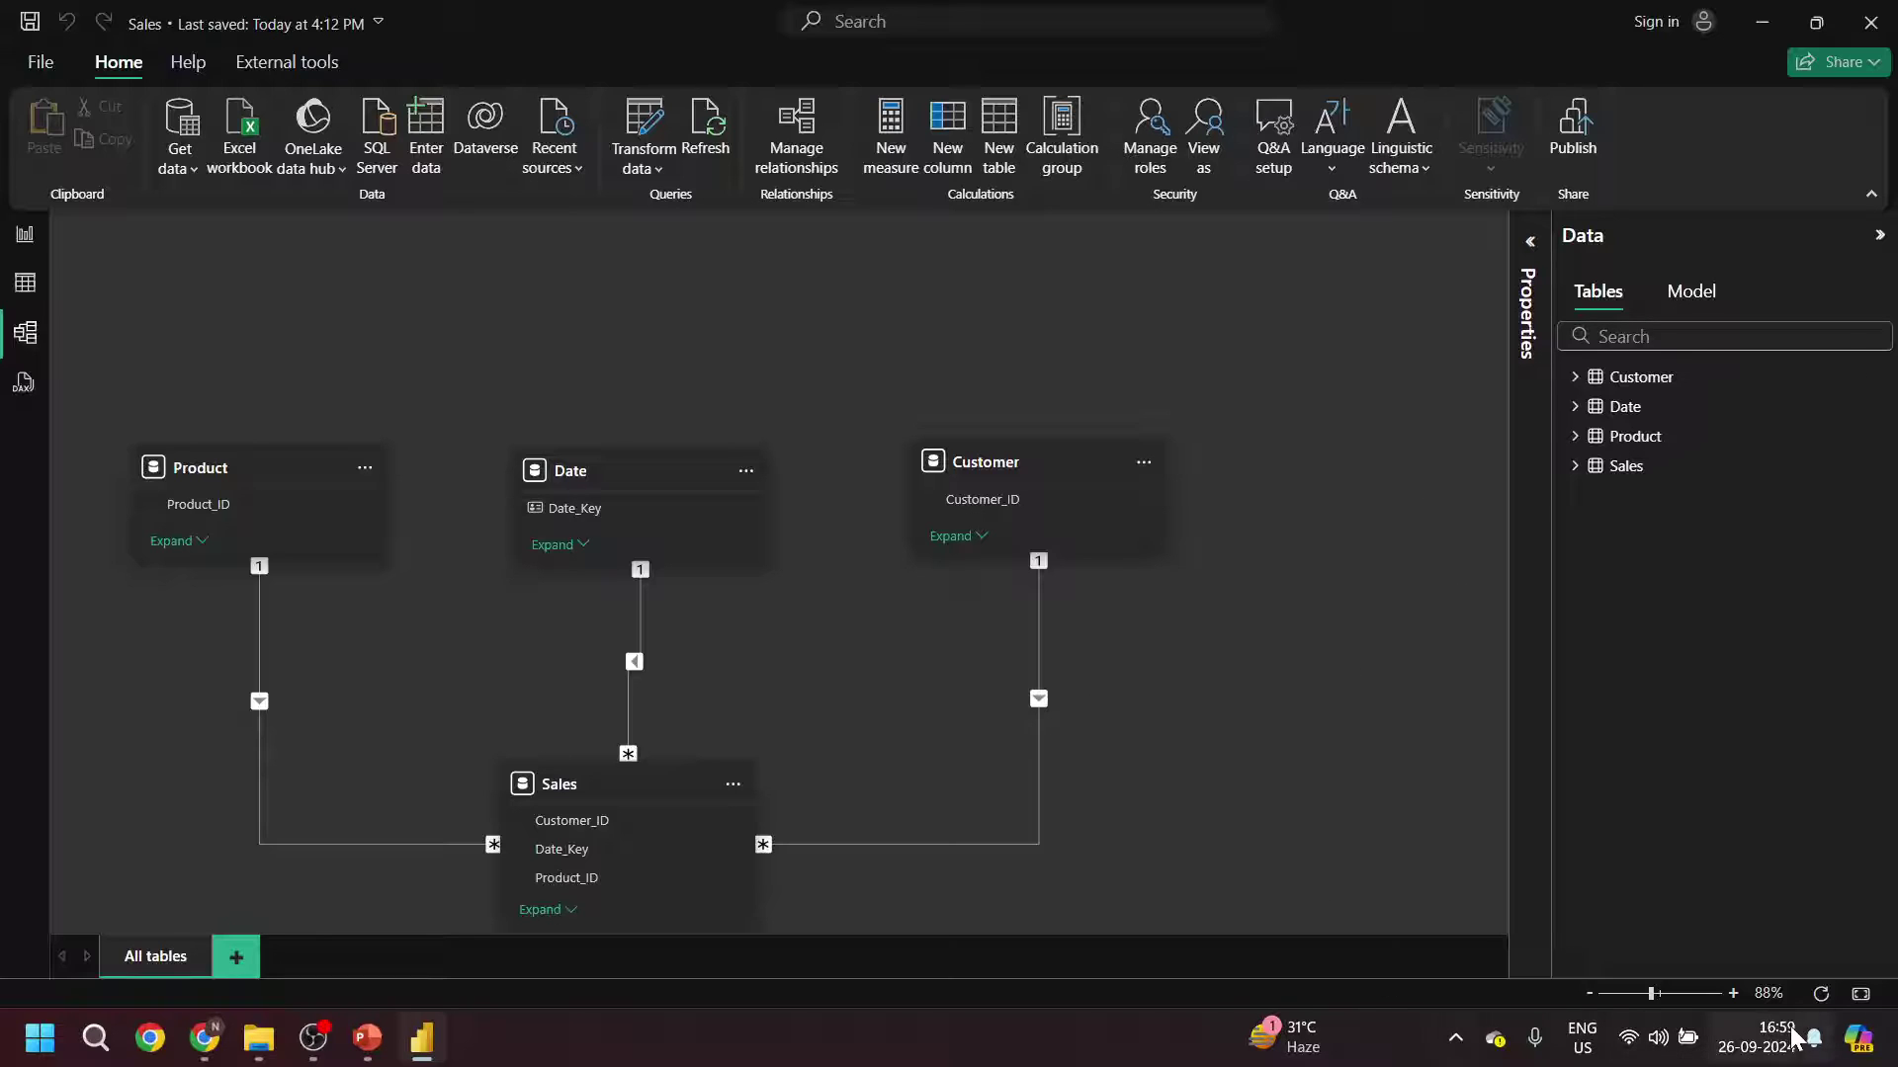
pyautogui.click(1860, 993)
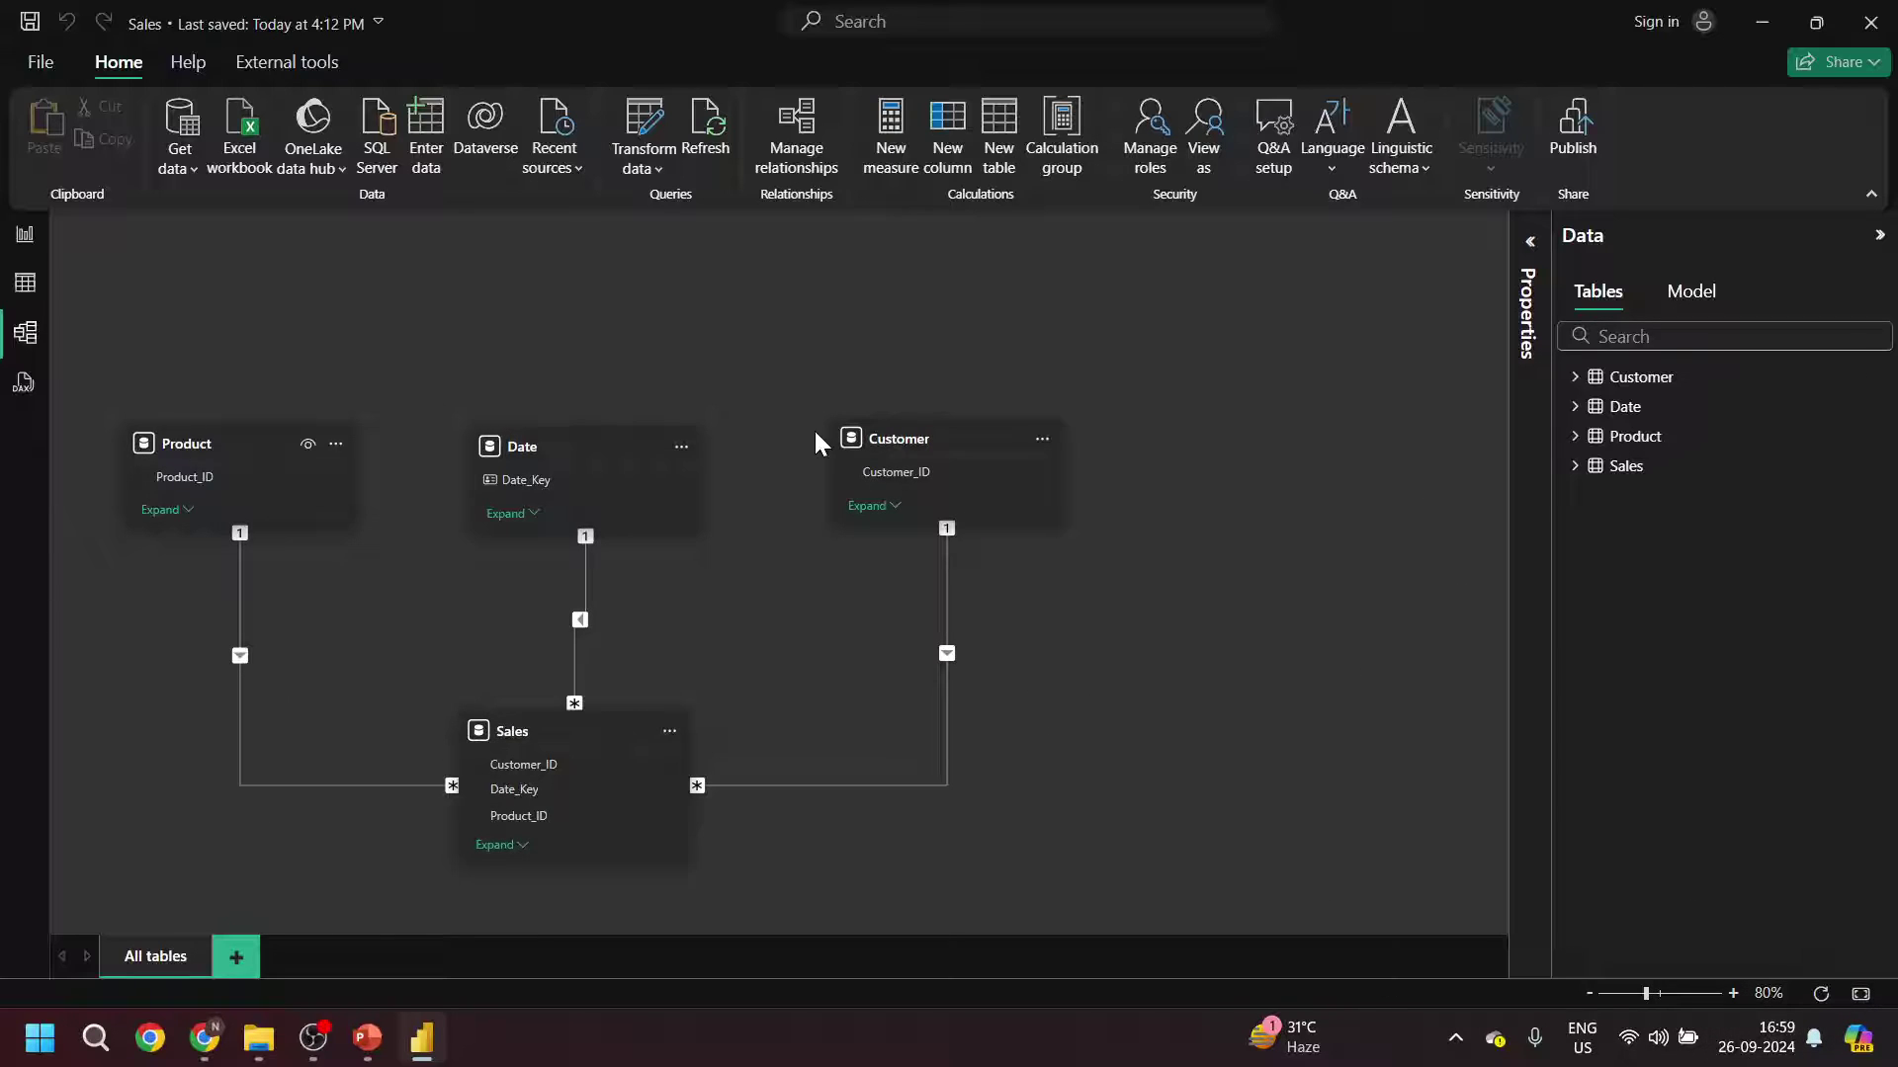
pyautogui.click(168, 510)
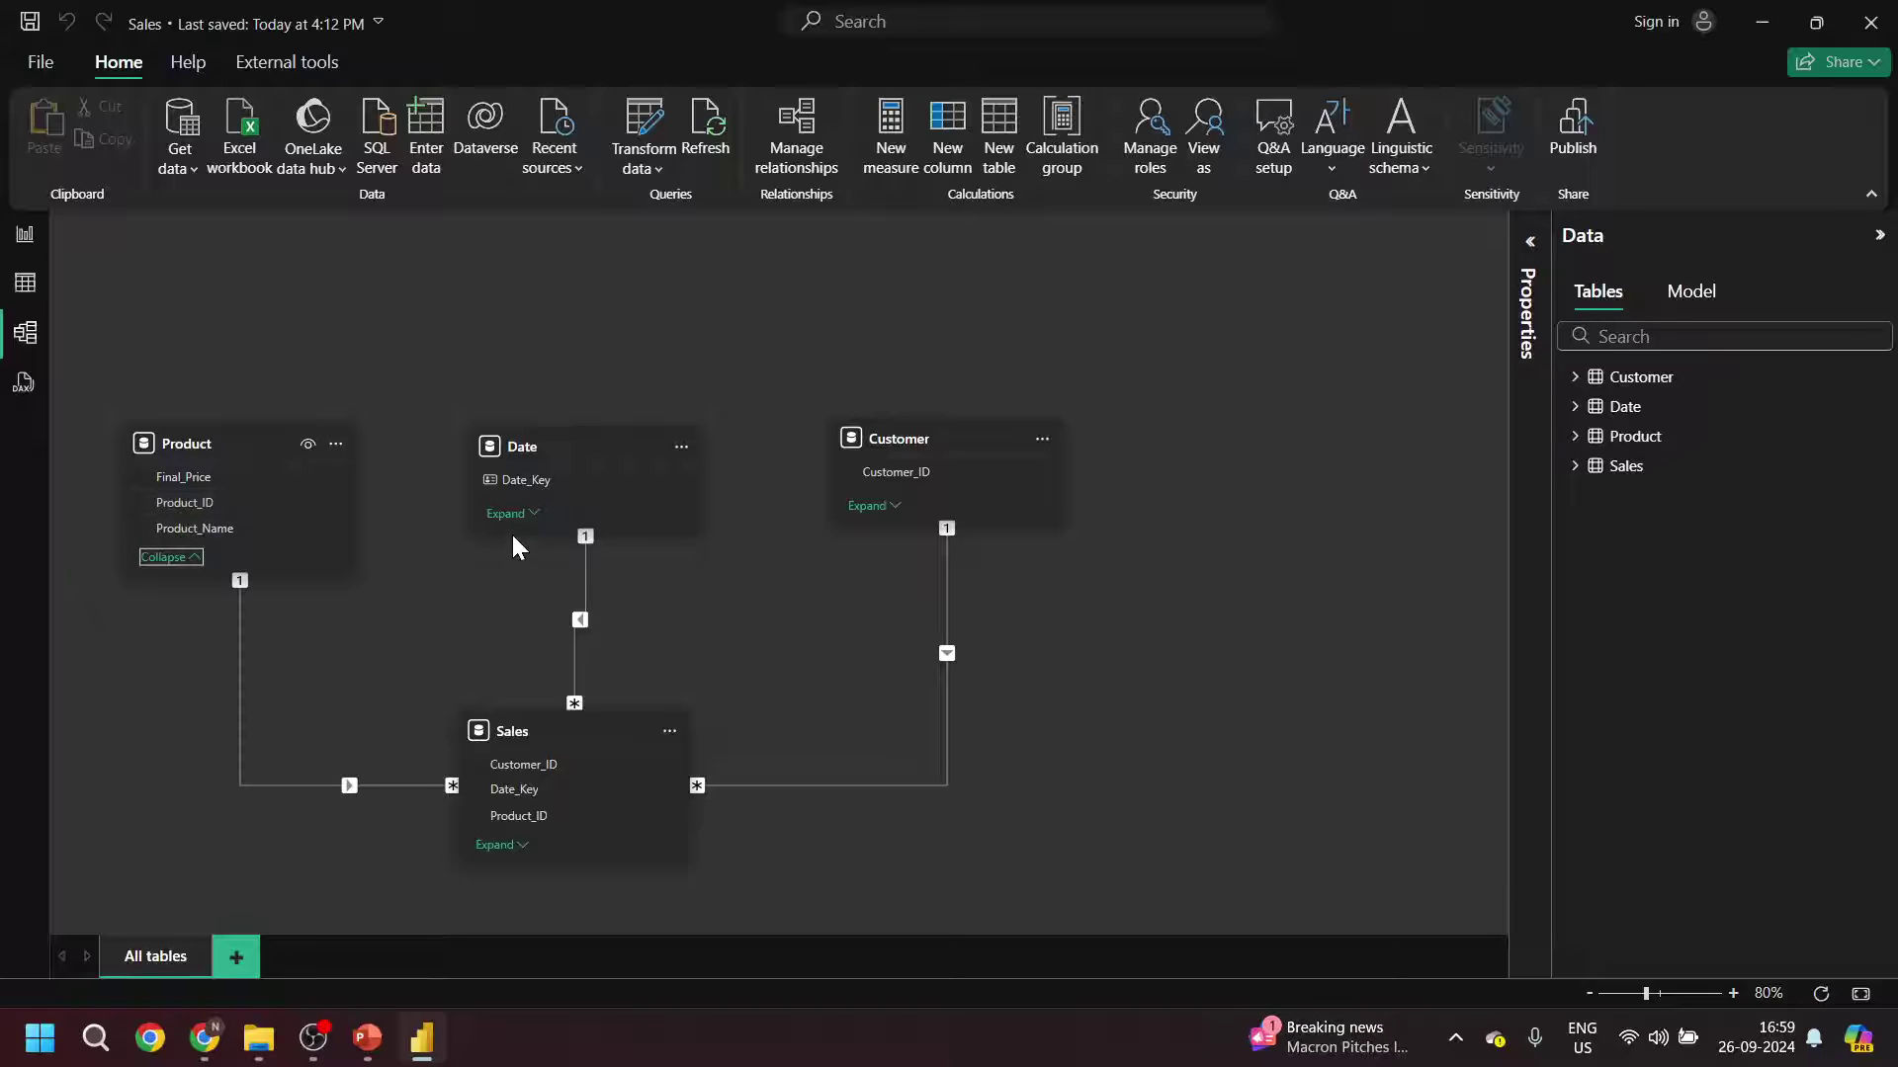
pyautogui.click(512, 513)
pyautogui.click(892, 508)
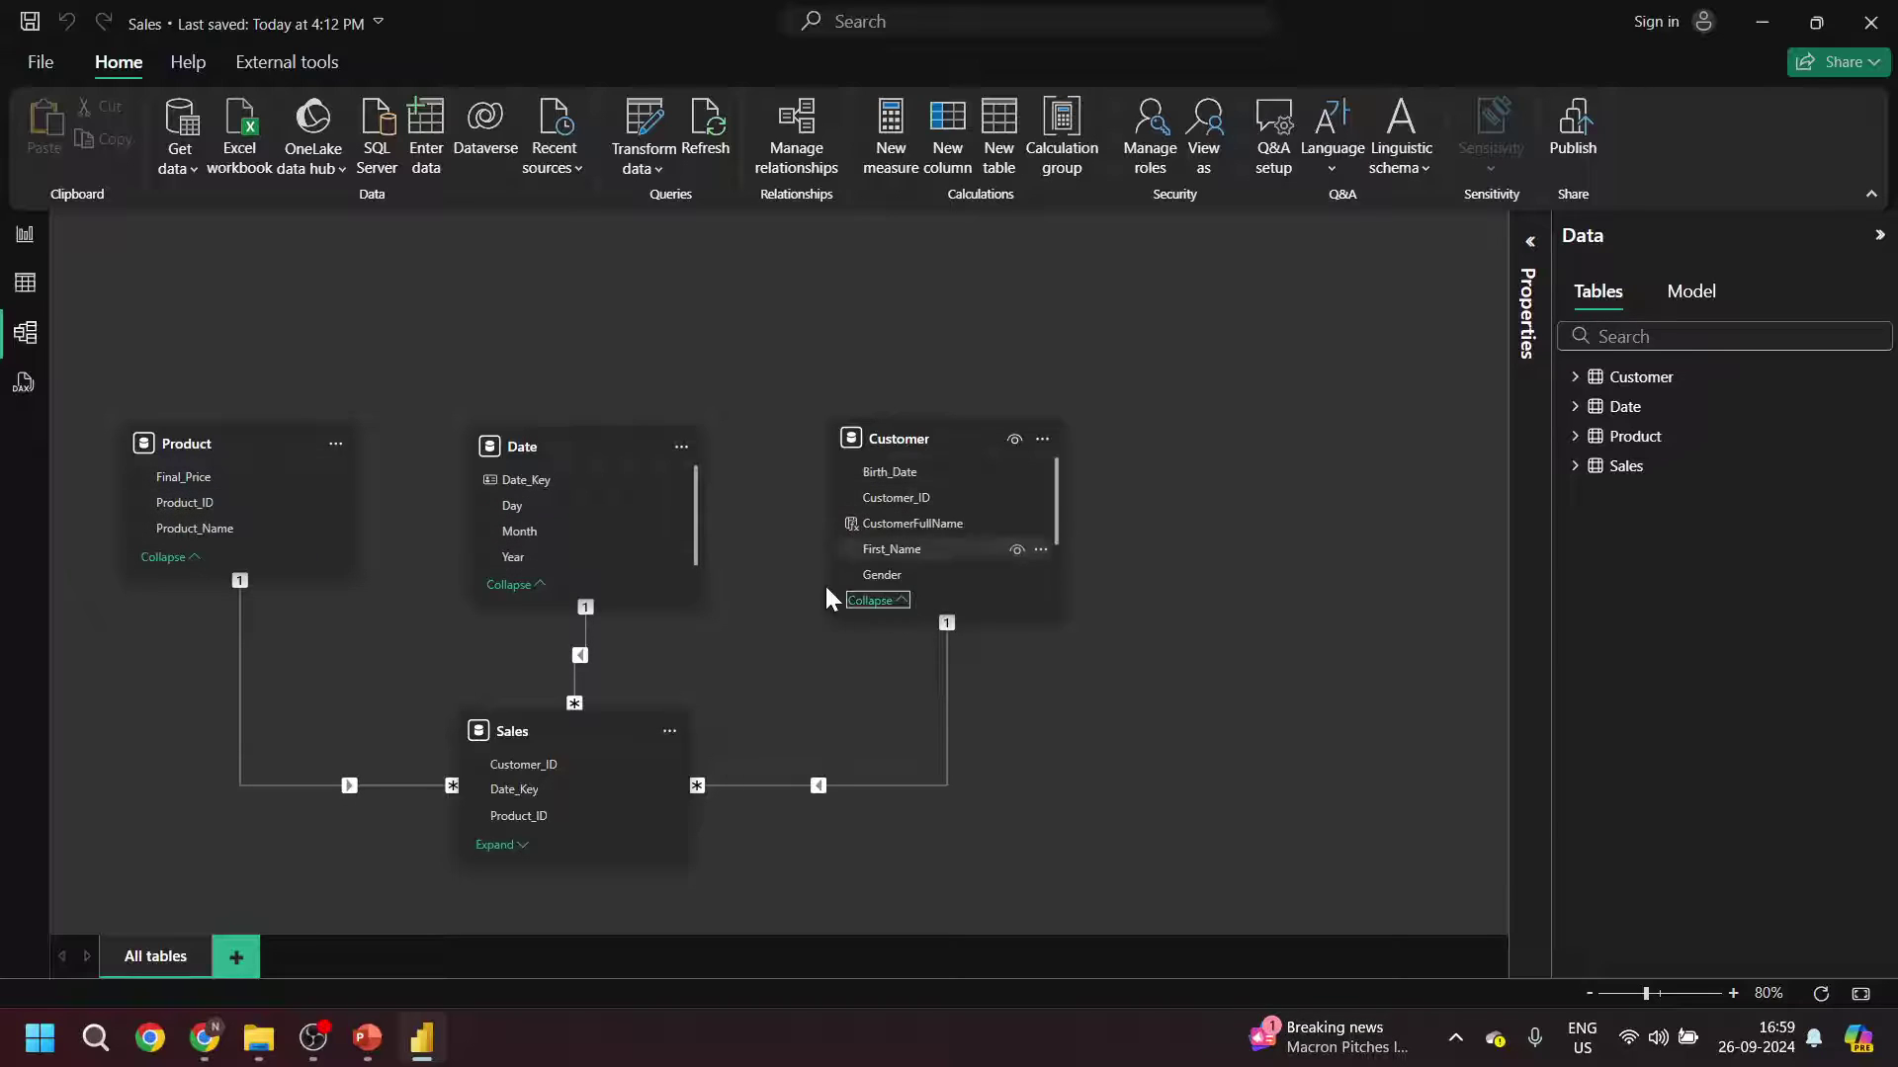
# - Expand the Sales table card in the model diagram to show all its fields
pyautogui.click(527, 855)
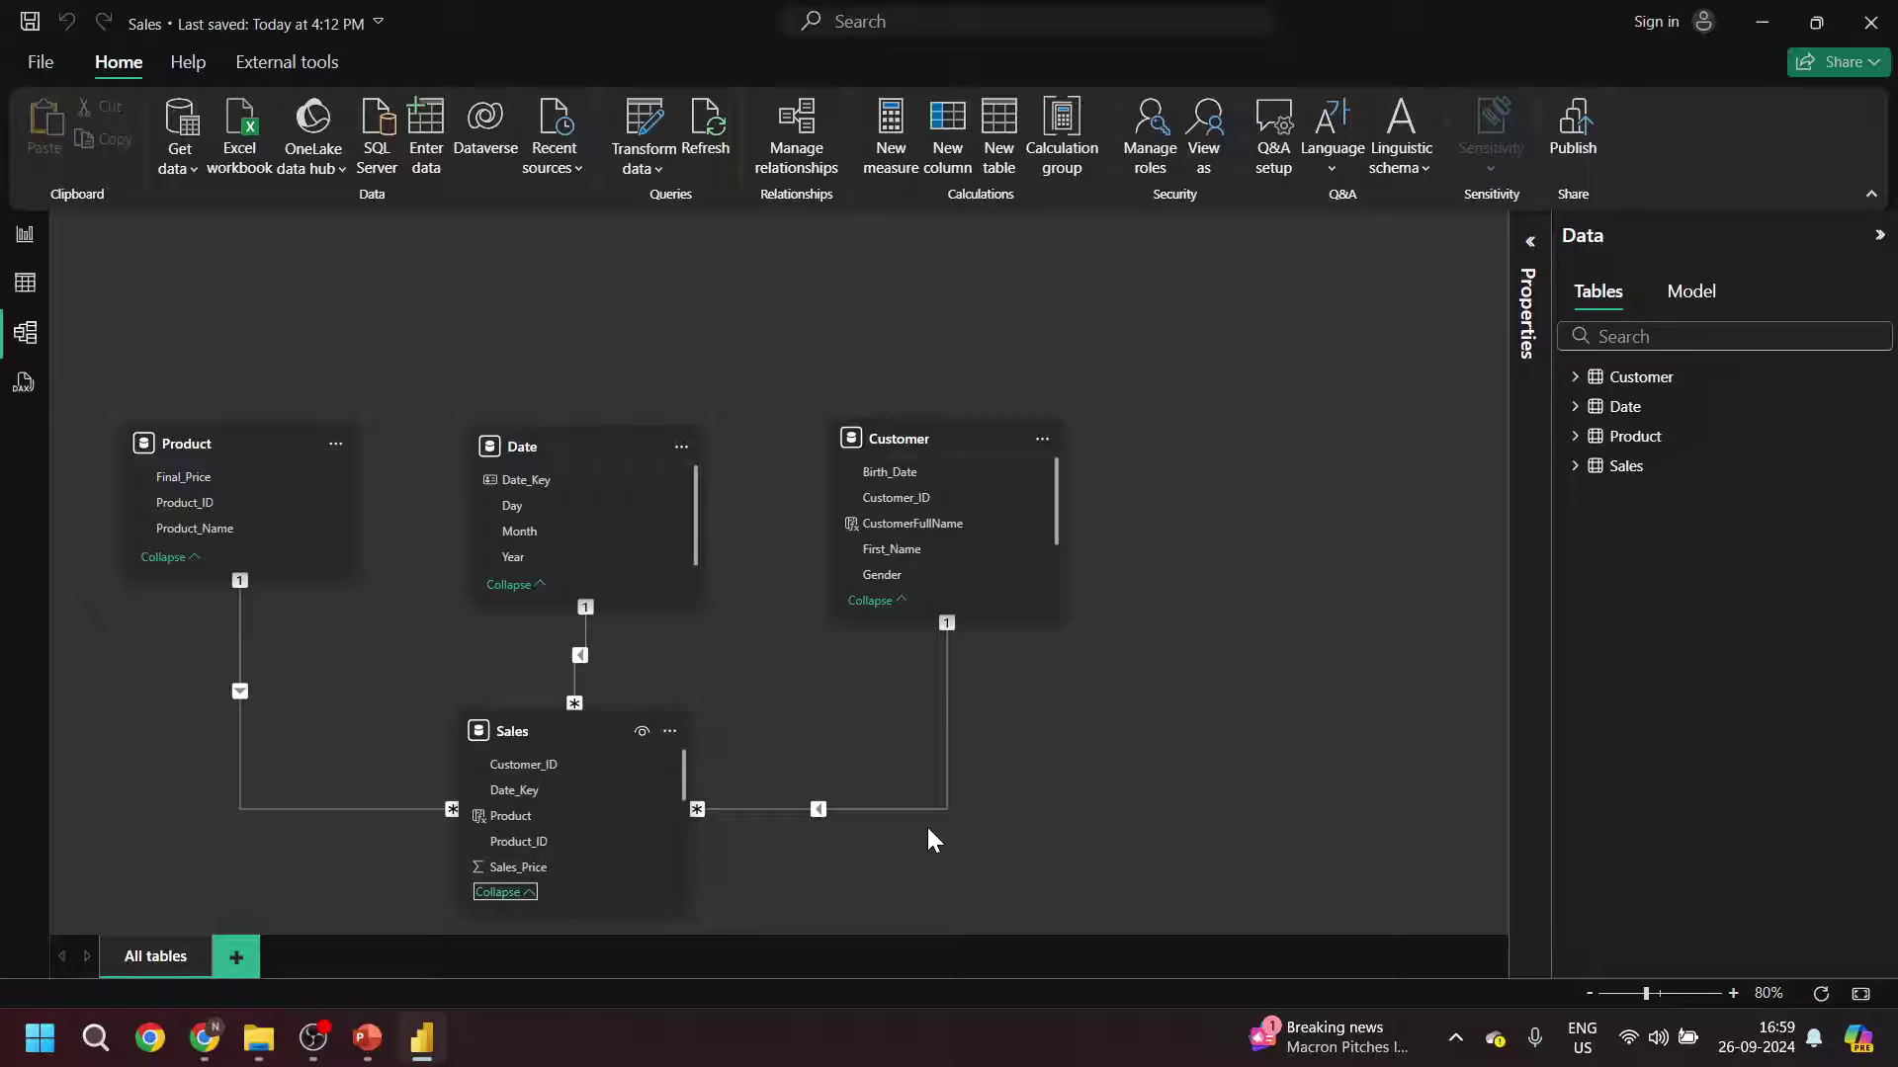
# - In DAX query view, write and run the query EVALUATE Customer, and enlarge the results area
pyautogui.click(22, 385)
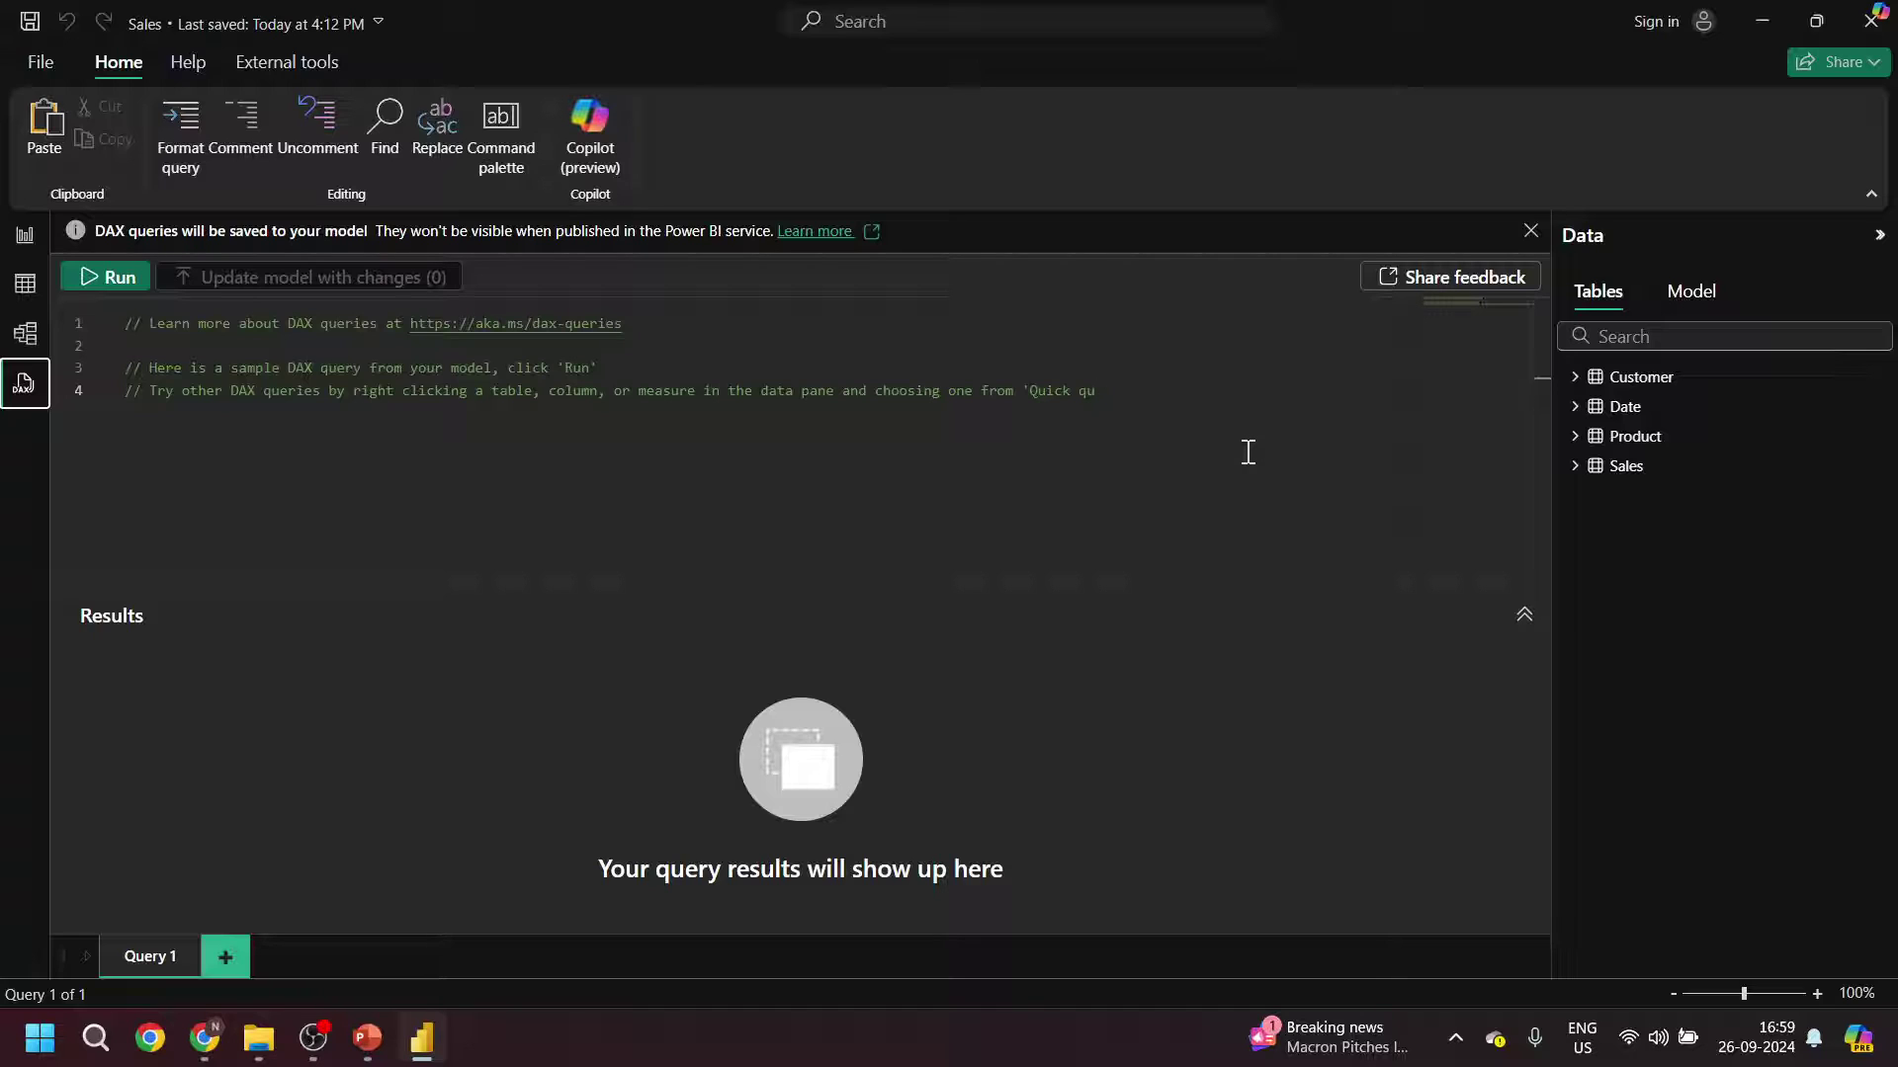
pyautogui.click(148, 445)
pyautogui.press('Return')
pyautogui.press('Return')
pyautogui.write('EVALUATE')
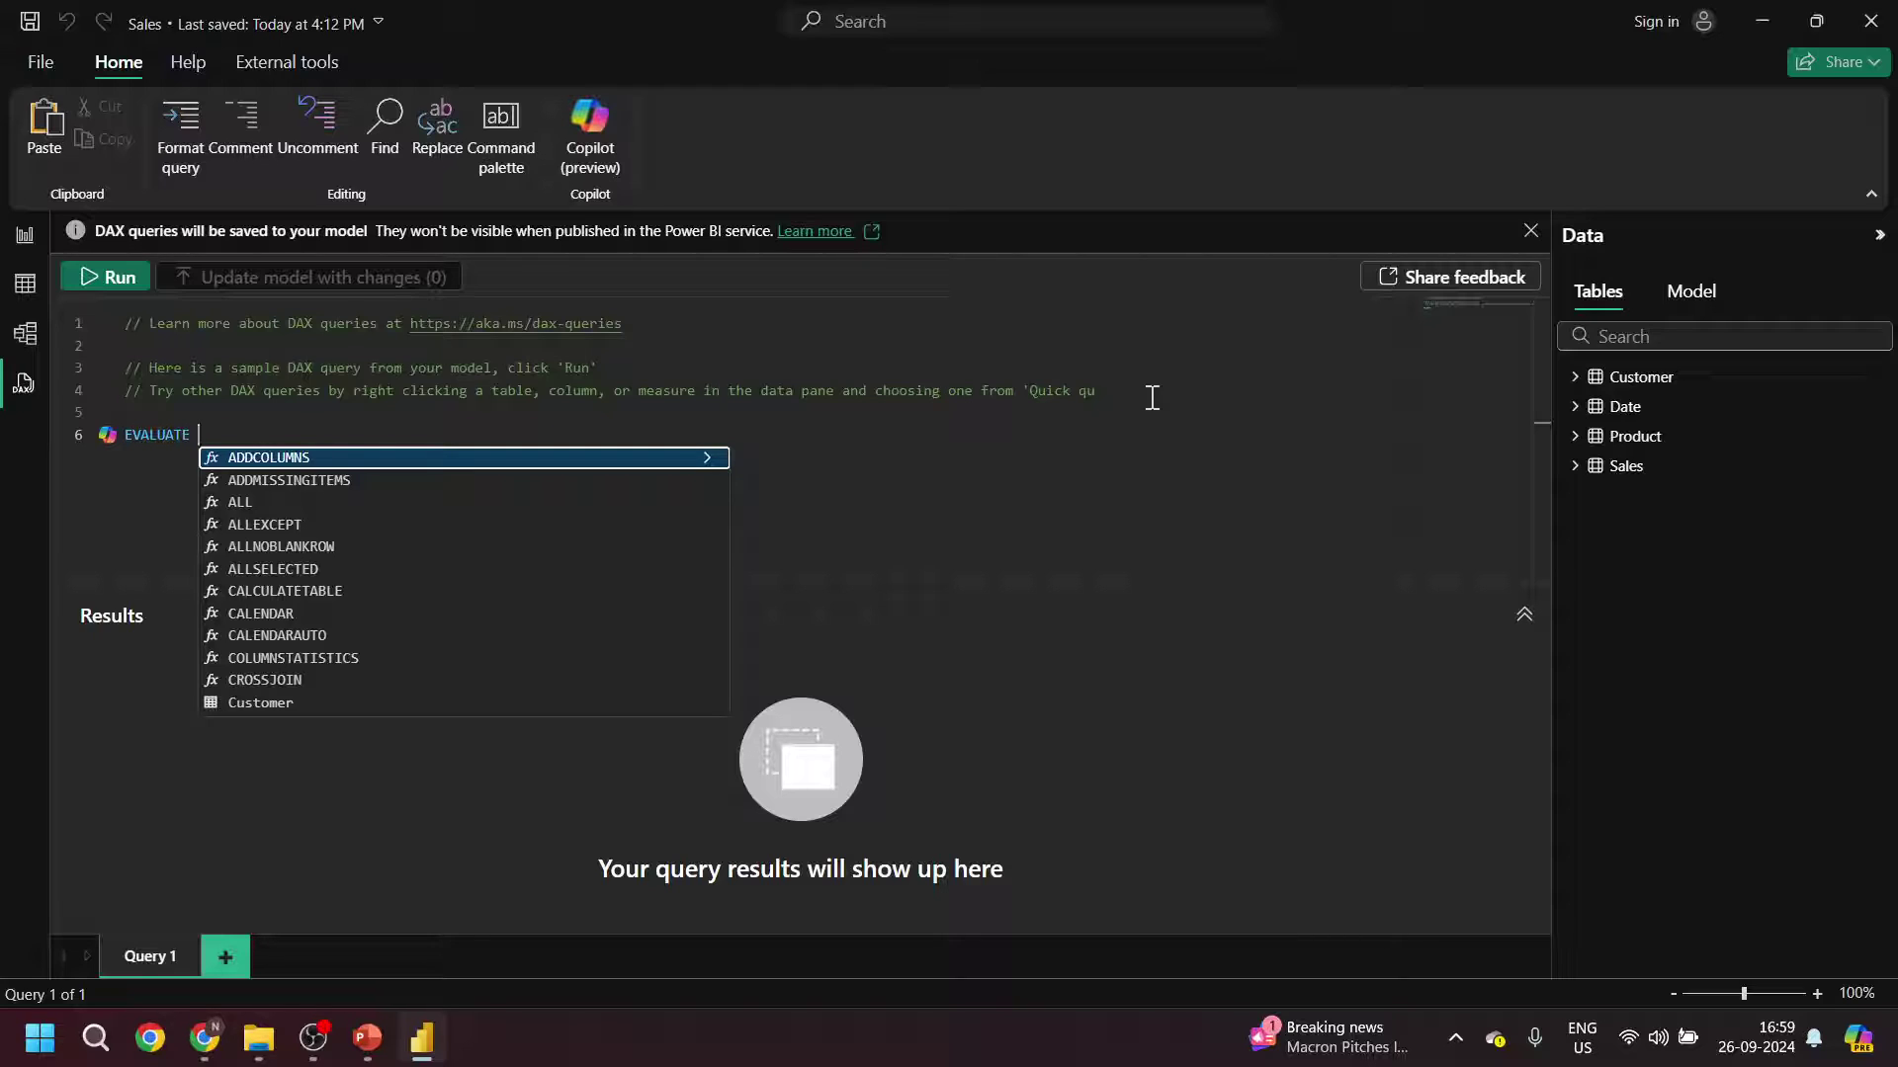
pyautogui.write('Customer')
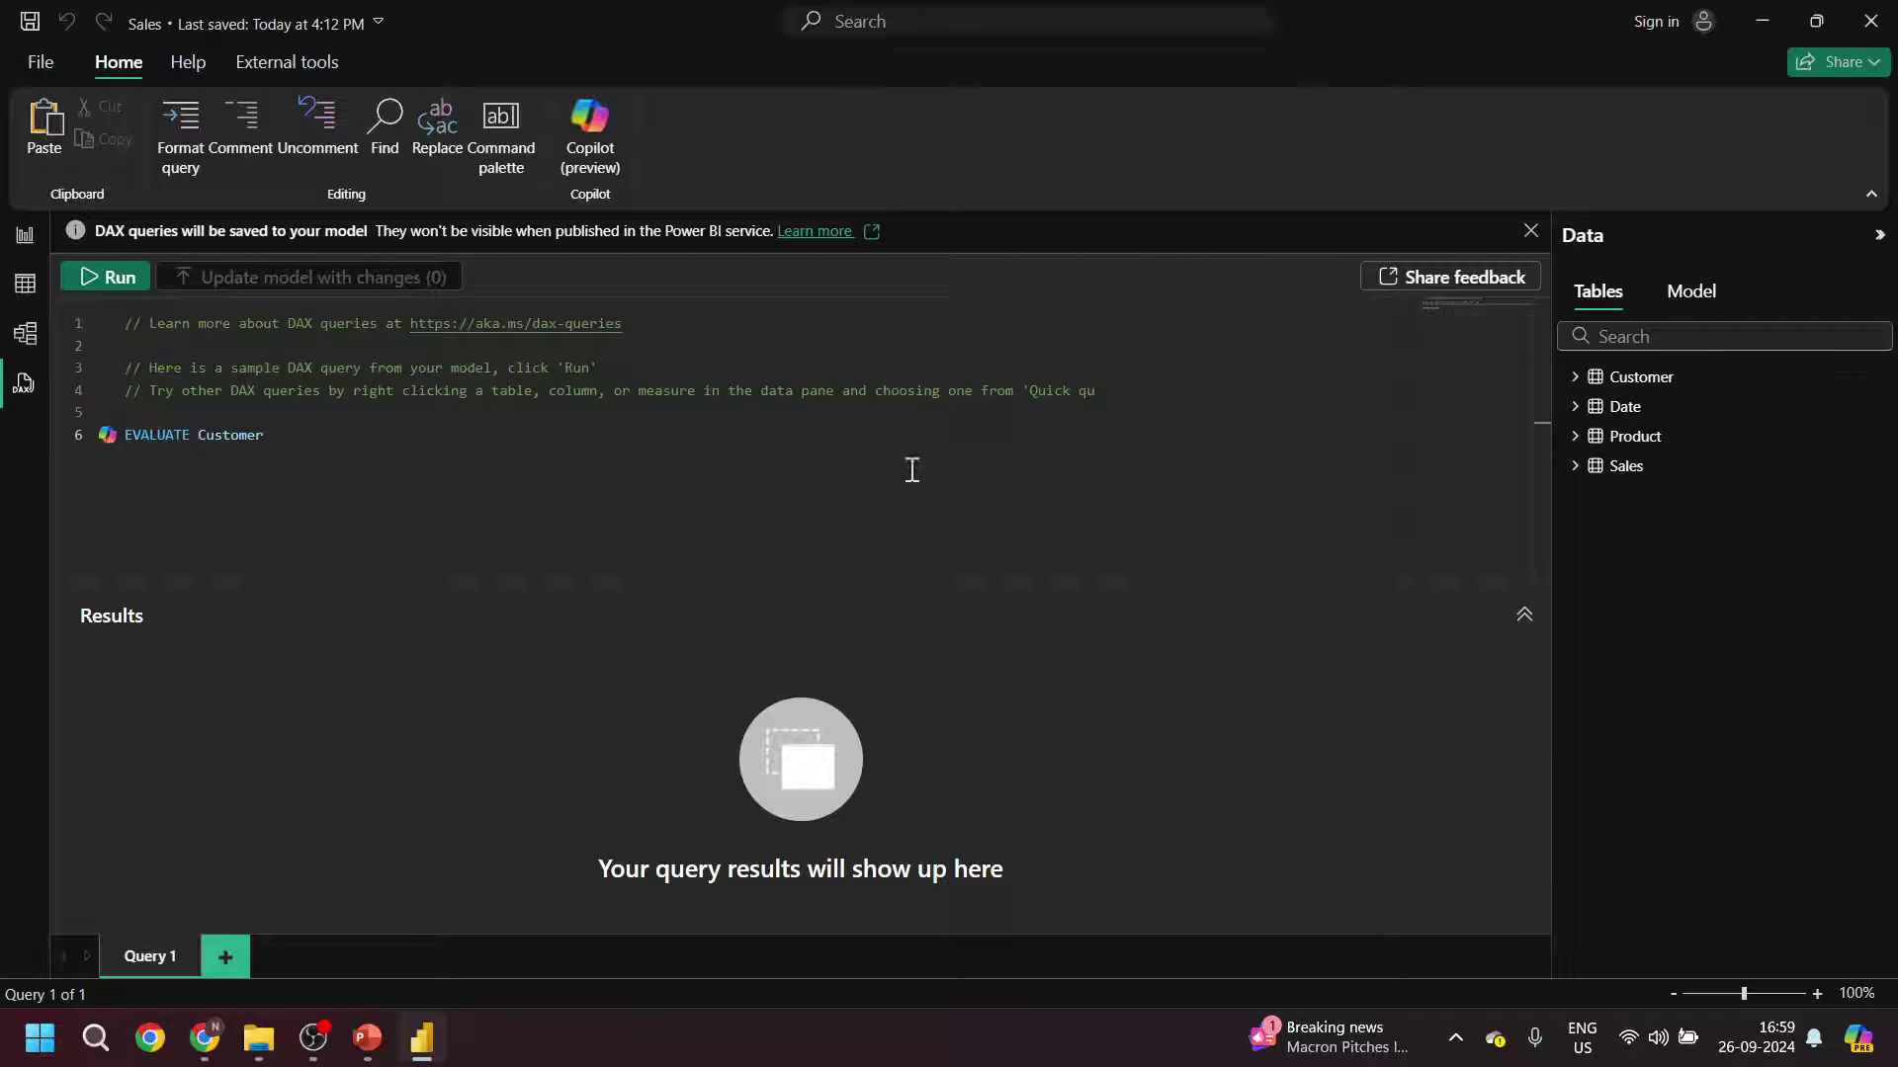
pyautogui.click(134, 284)
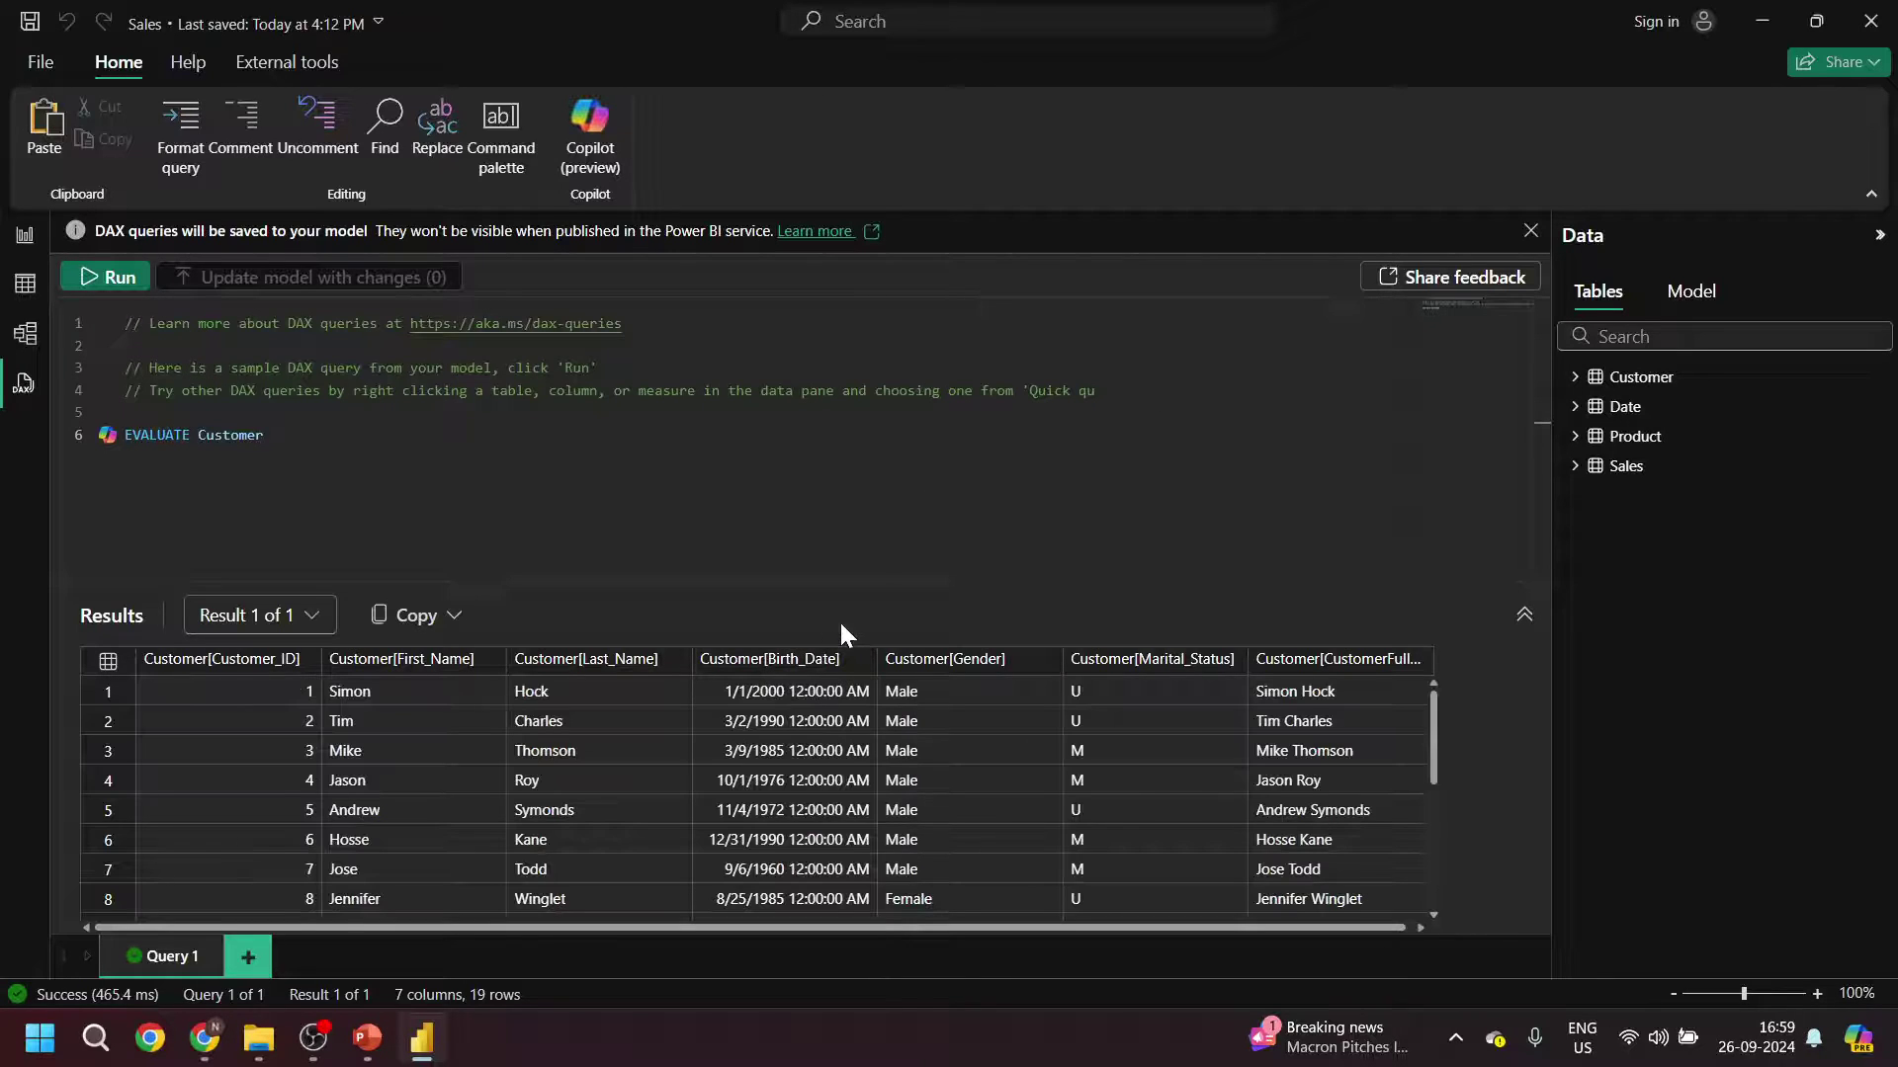
pyautogui.moveTo(839, 585); pyautogui.dragTo(829, 477)
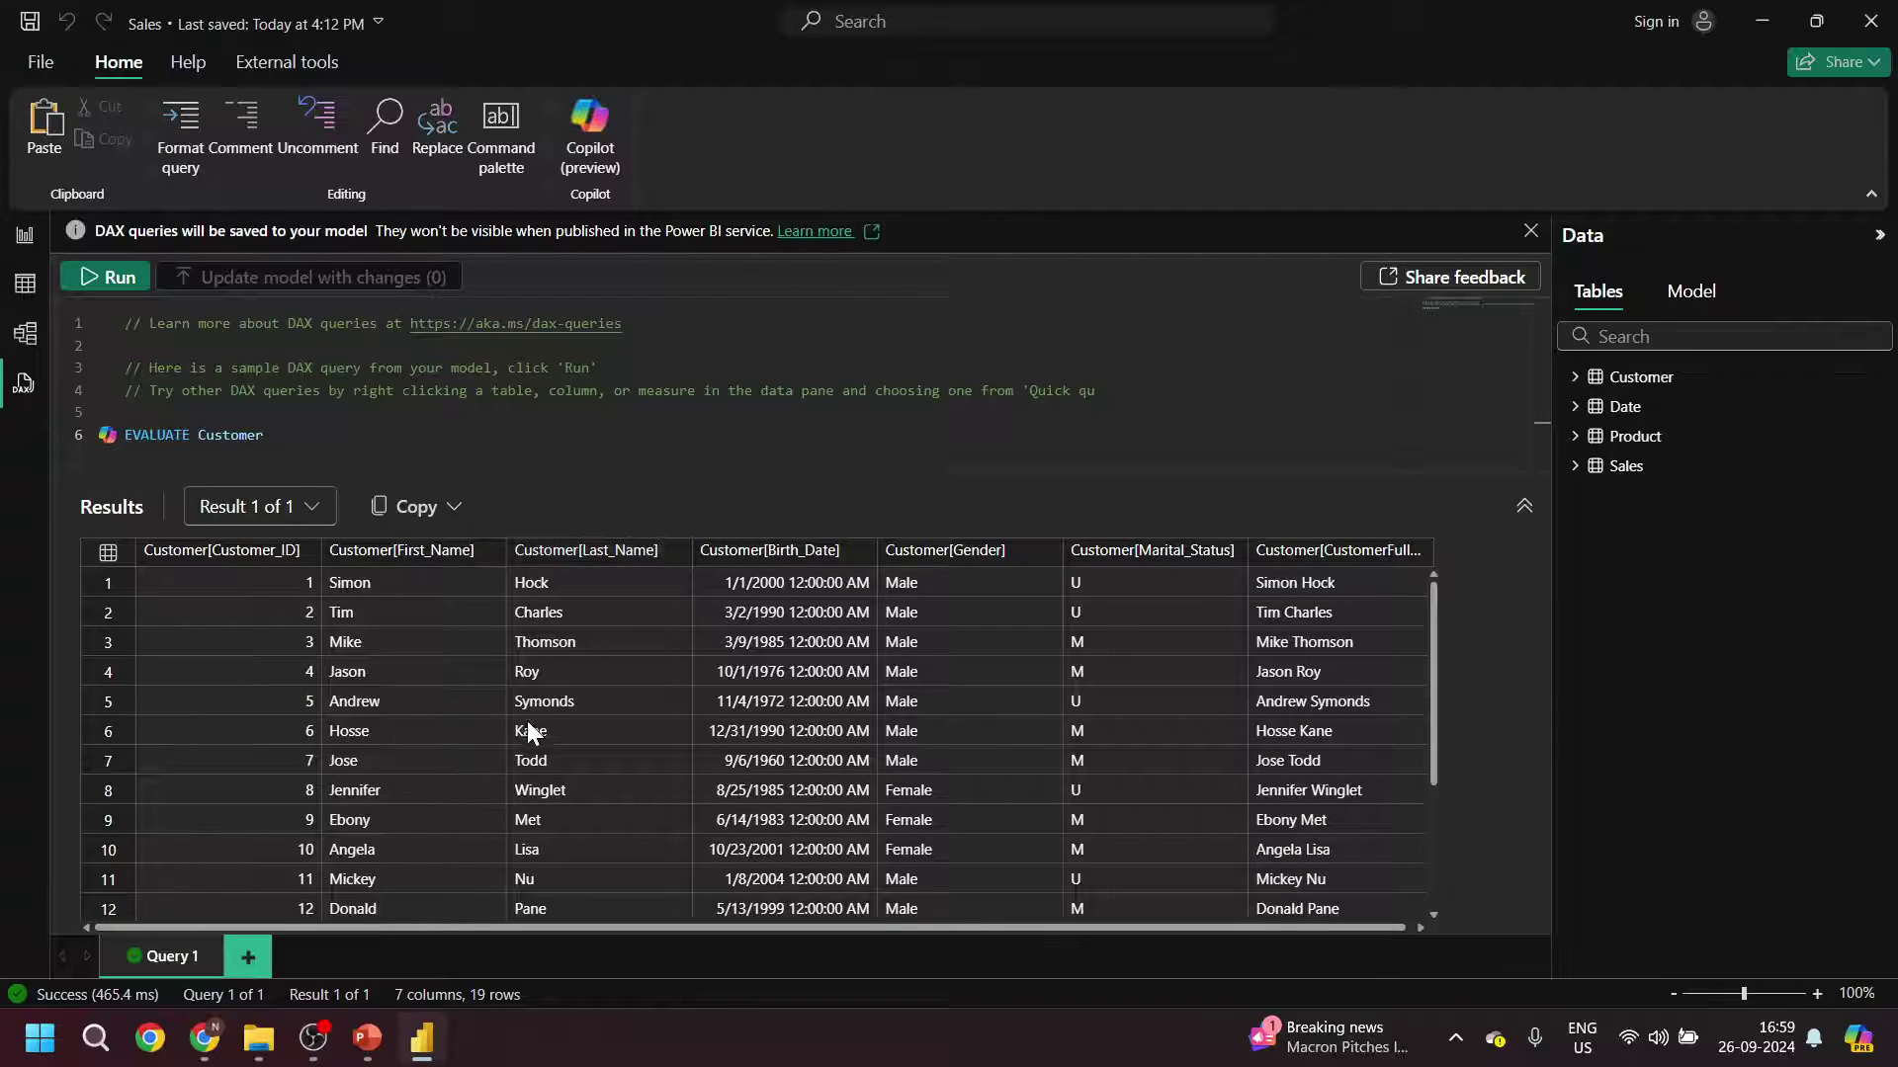
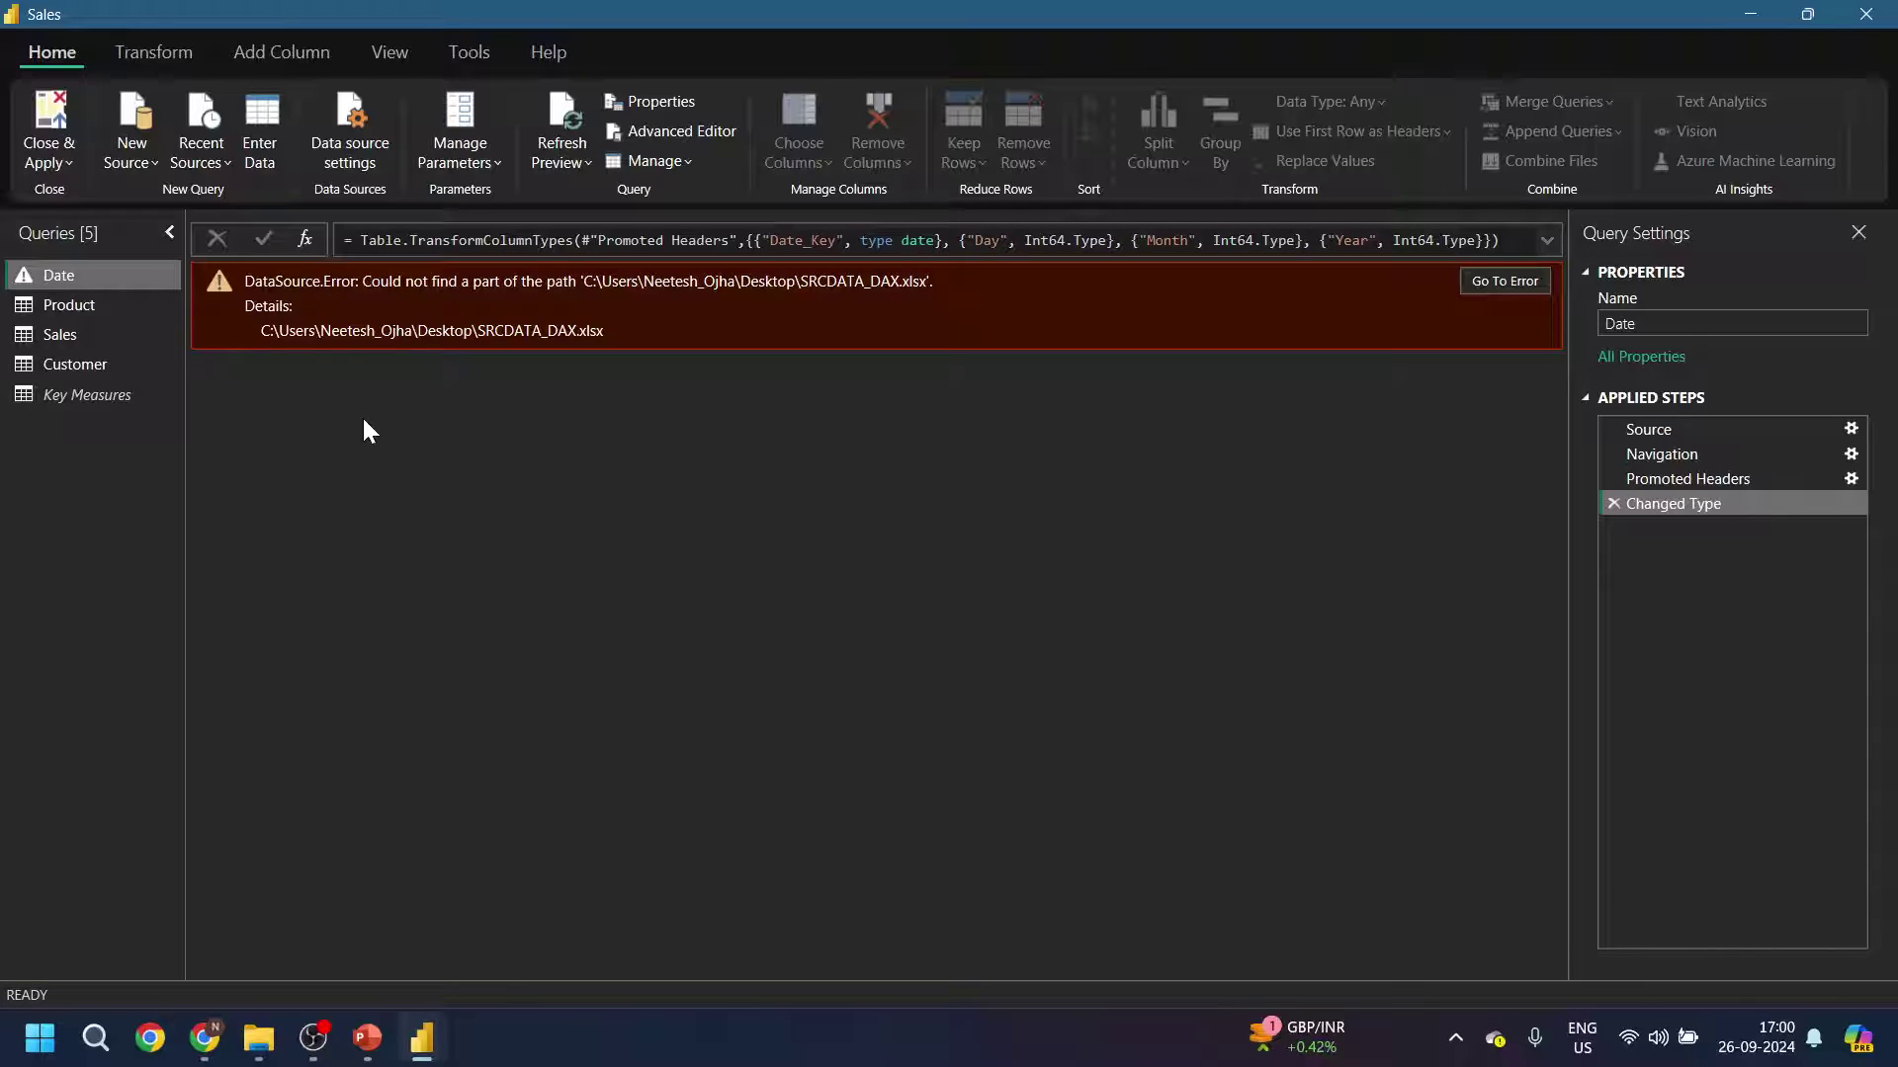
# - Look through the Product, Date, Sales and Customer queries in Power Query Editor
pyautogui.click(59, 313)
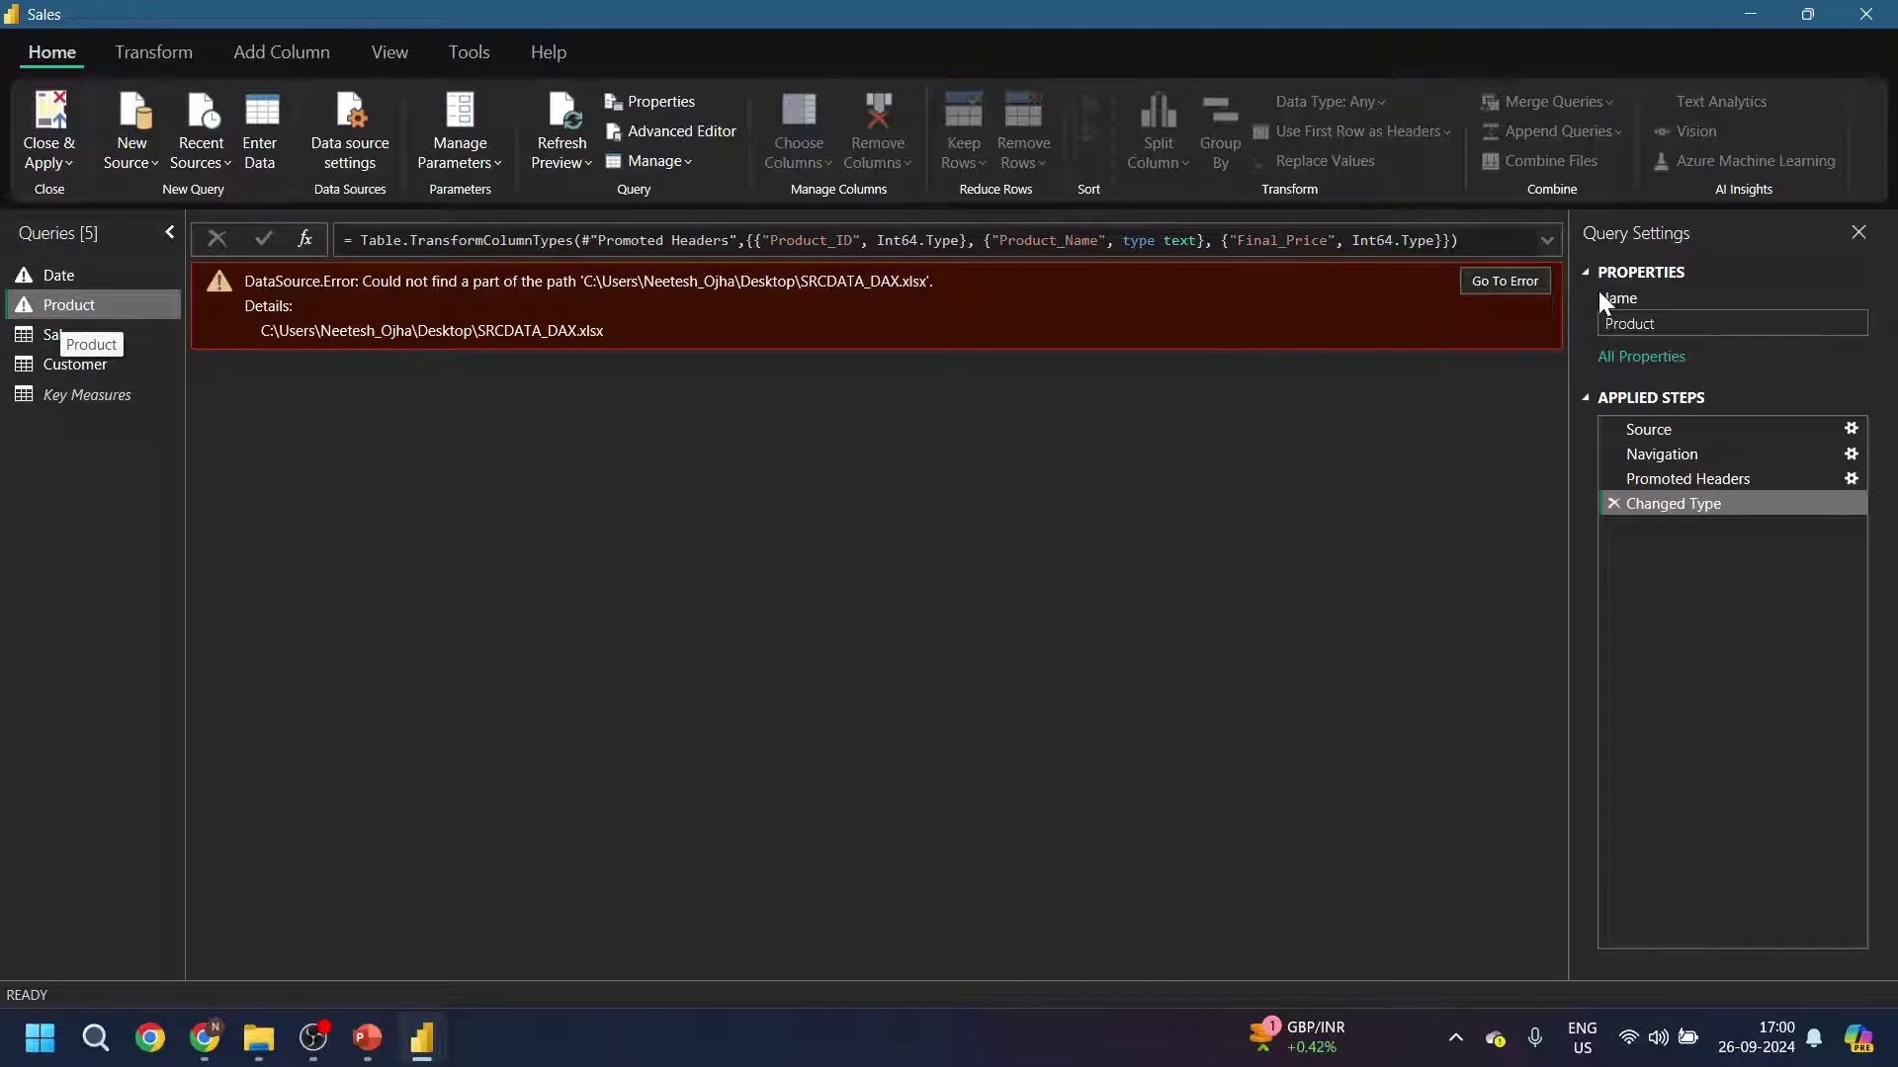
pyautogui.click(63, 277)
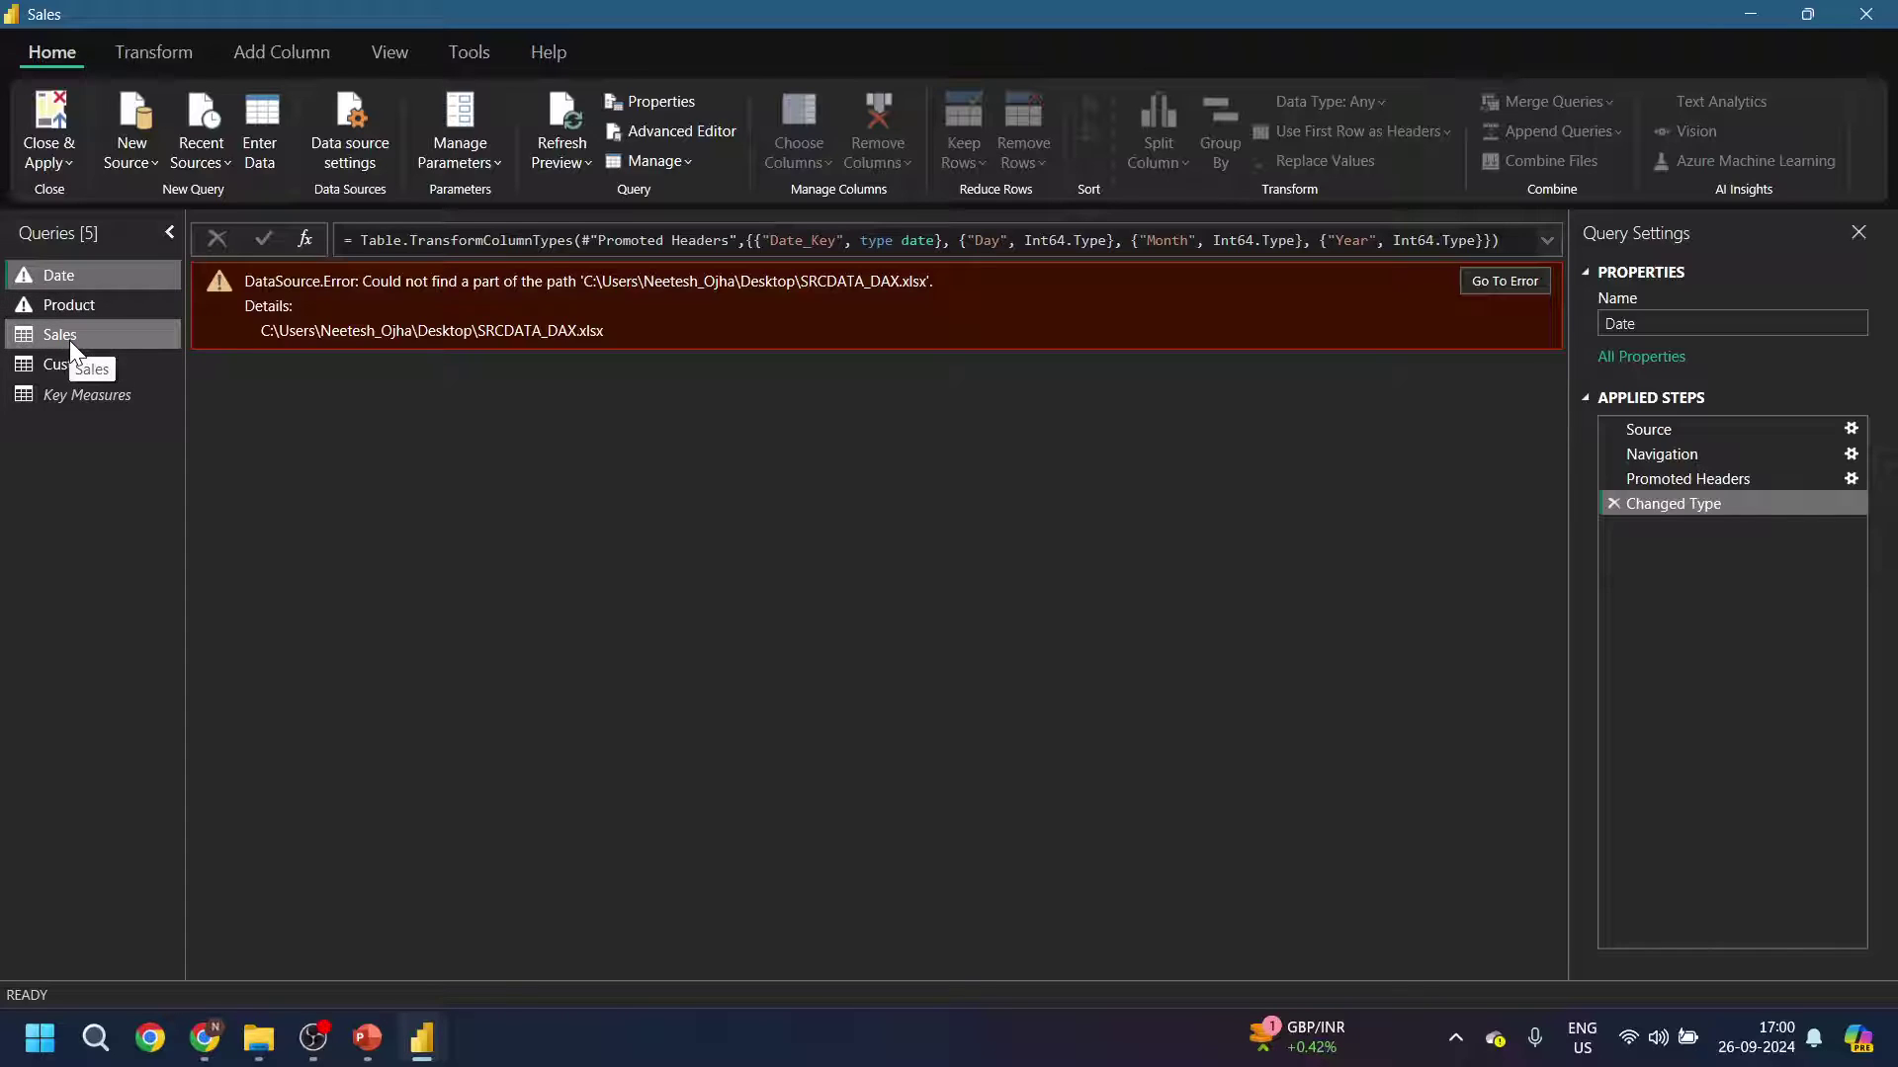
pyautogui.click(70, 340)
pyautogui.click(62, 364)
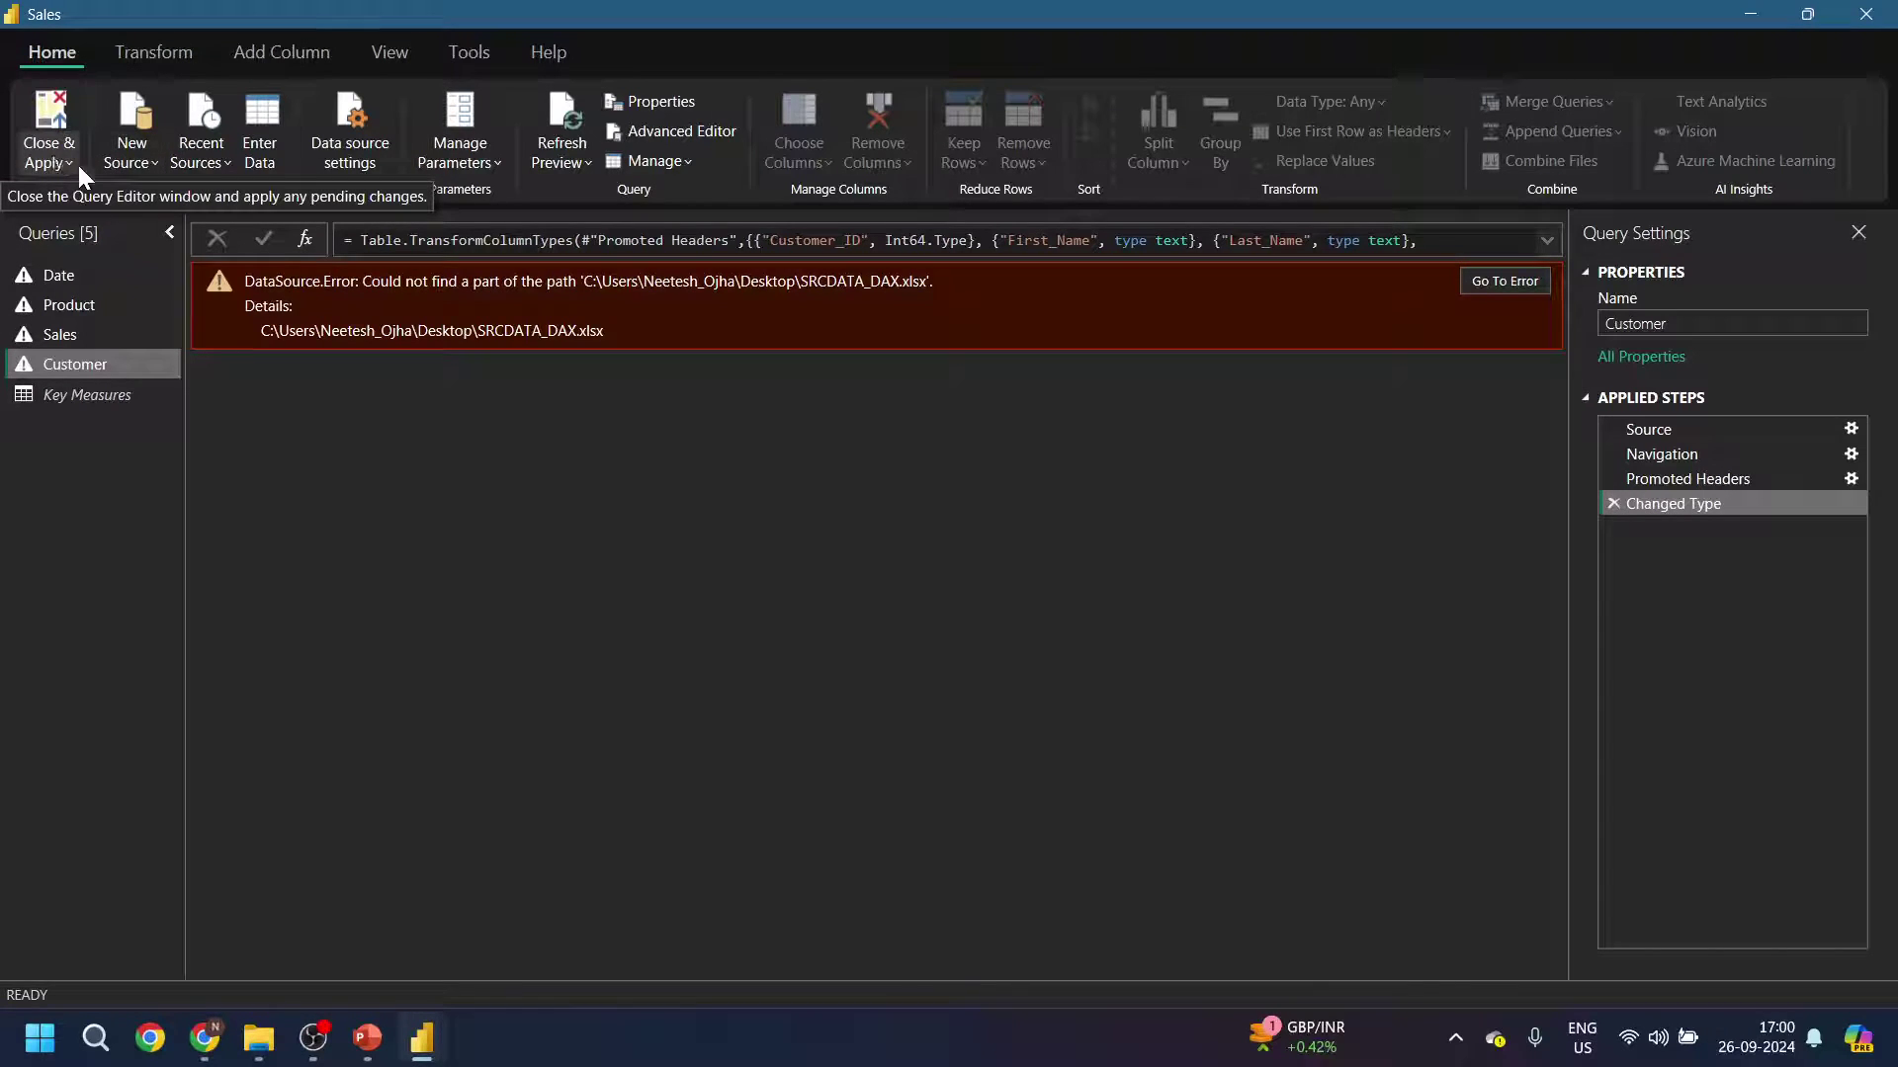
# - Import the Product sheet from the Excel workbook SampleData.xlsx as a new query
pyautogui.click(132, 164)
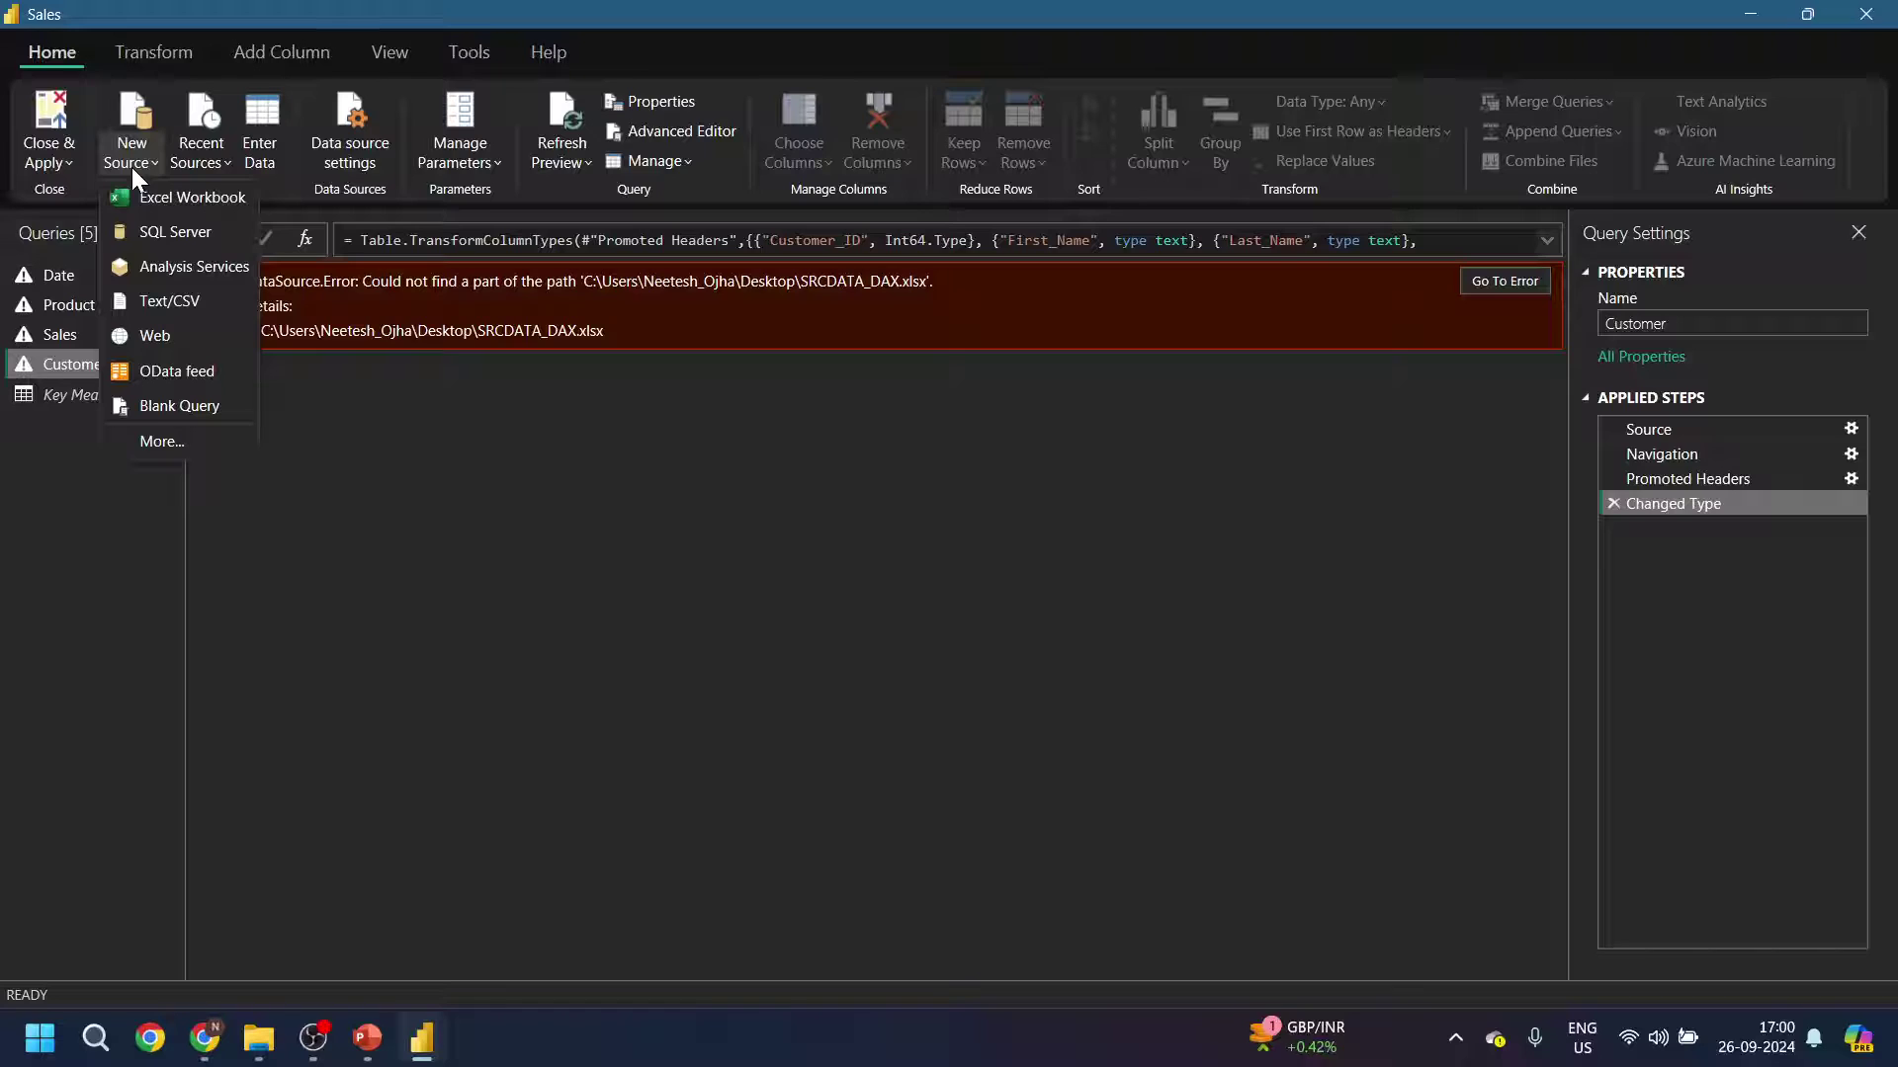
pyautogui.click(189, 199)
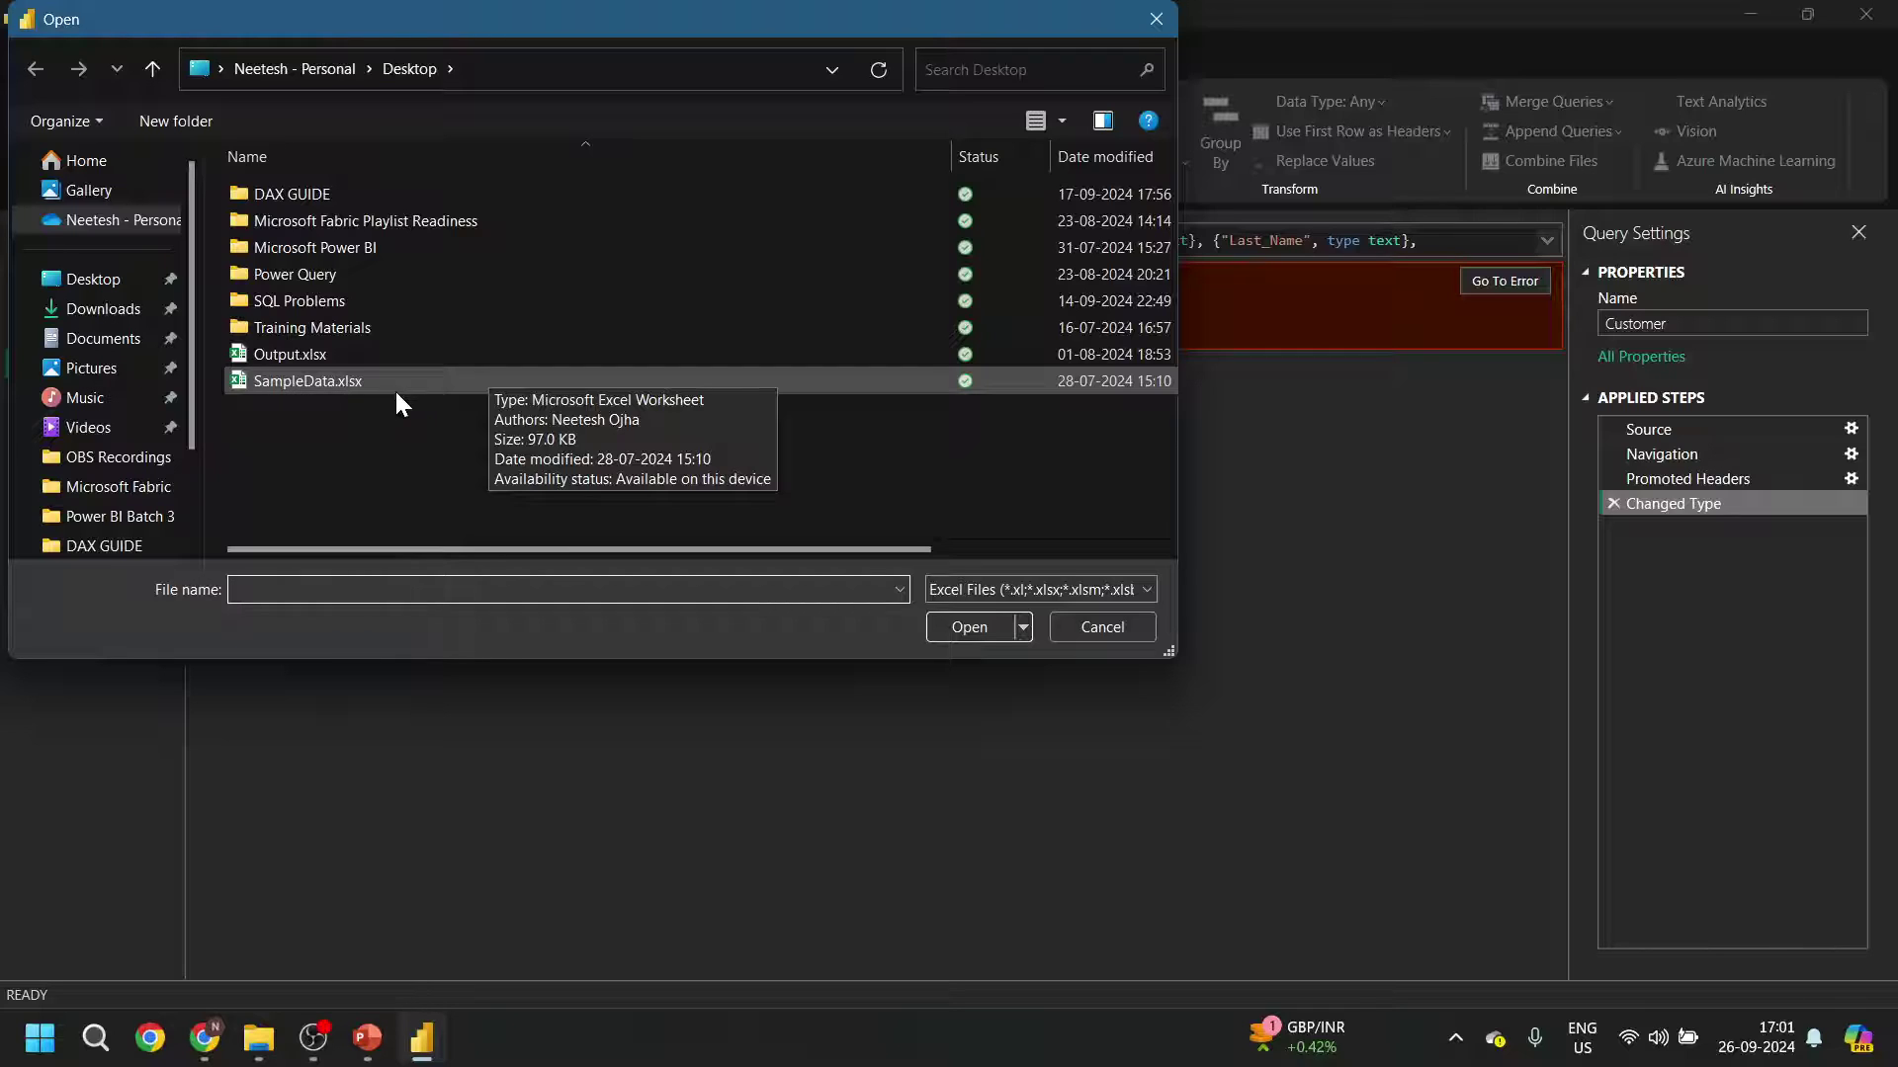
pyautogui.click(295, 386)
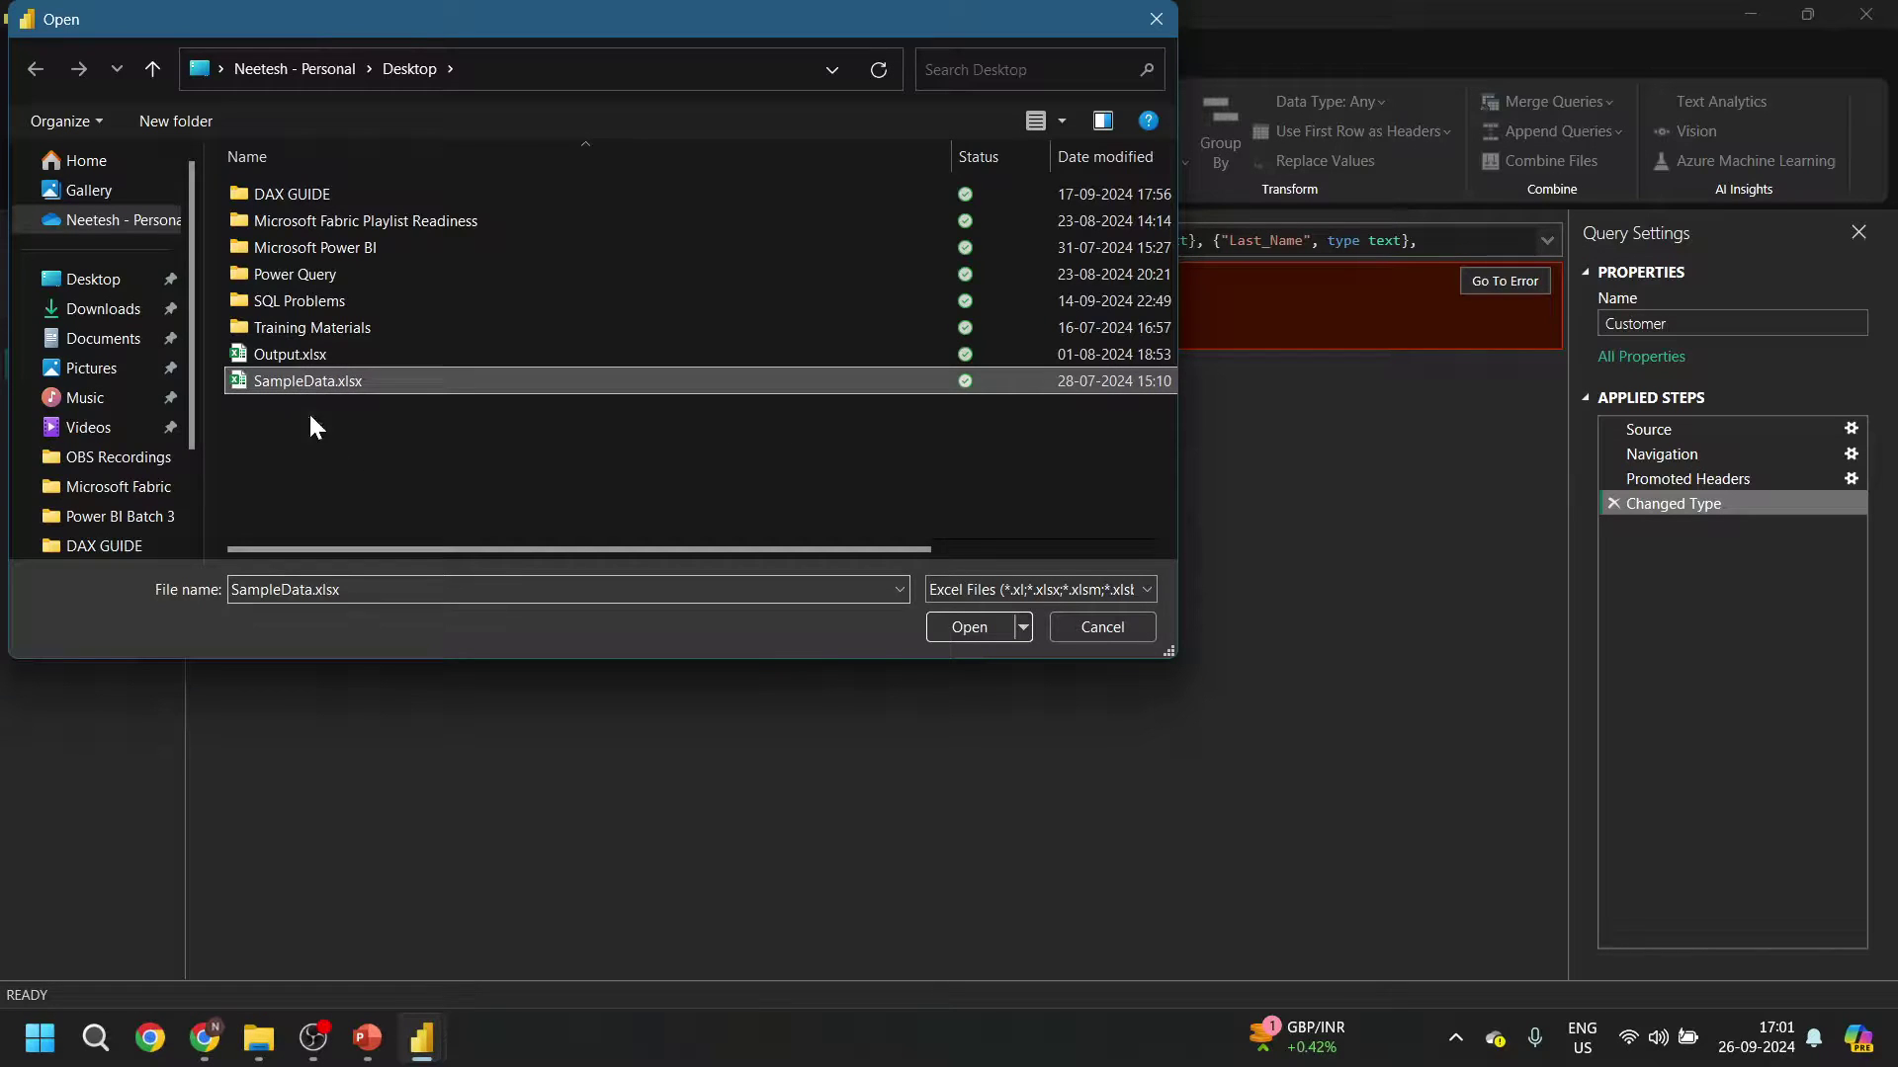
pyautogui.click(976, 630)
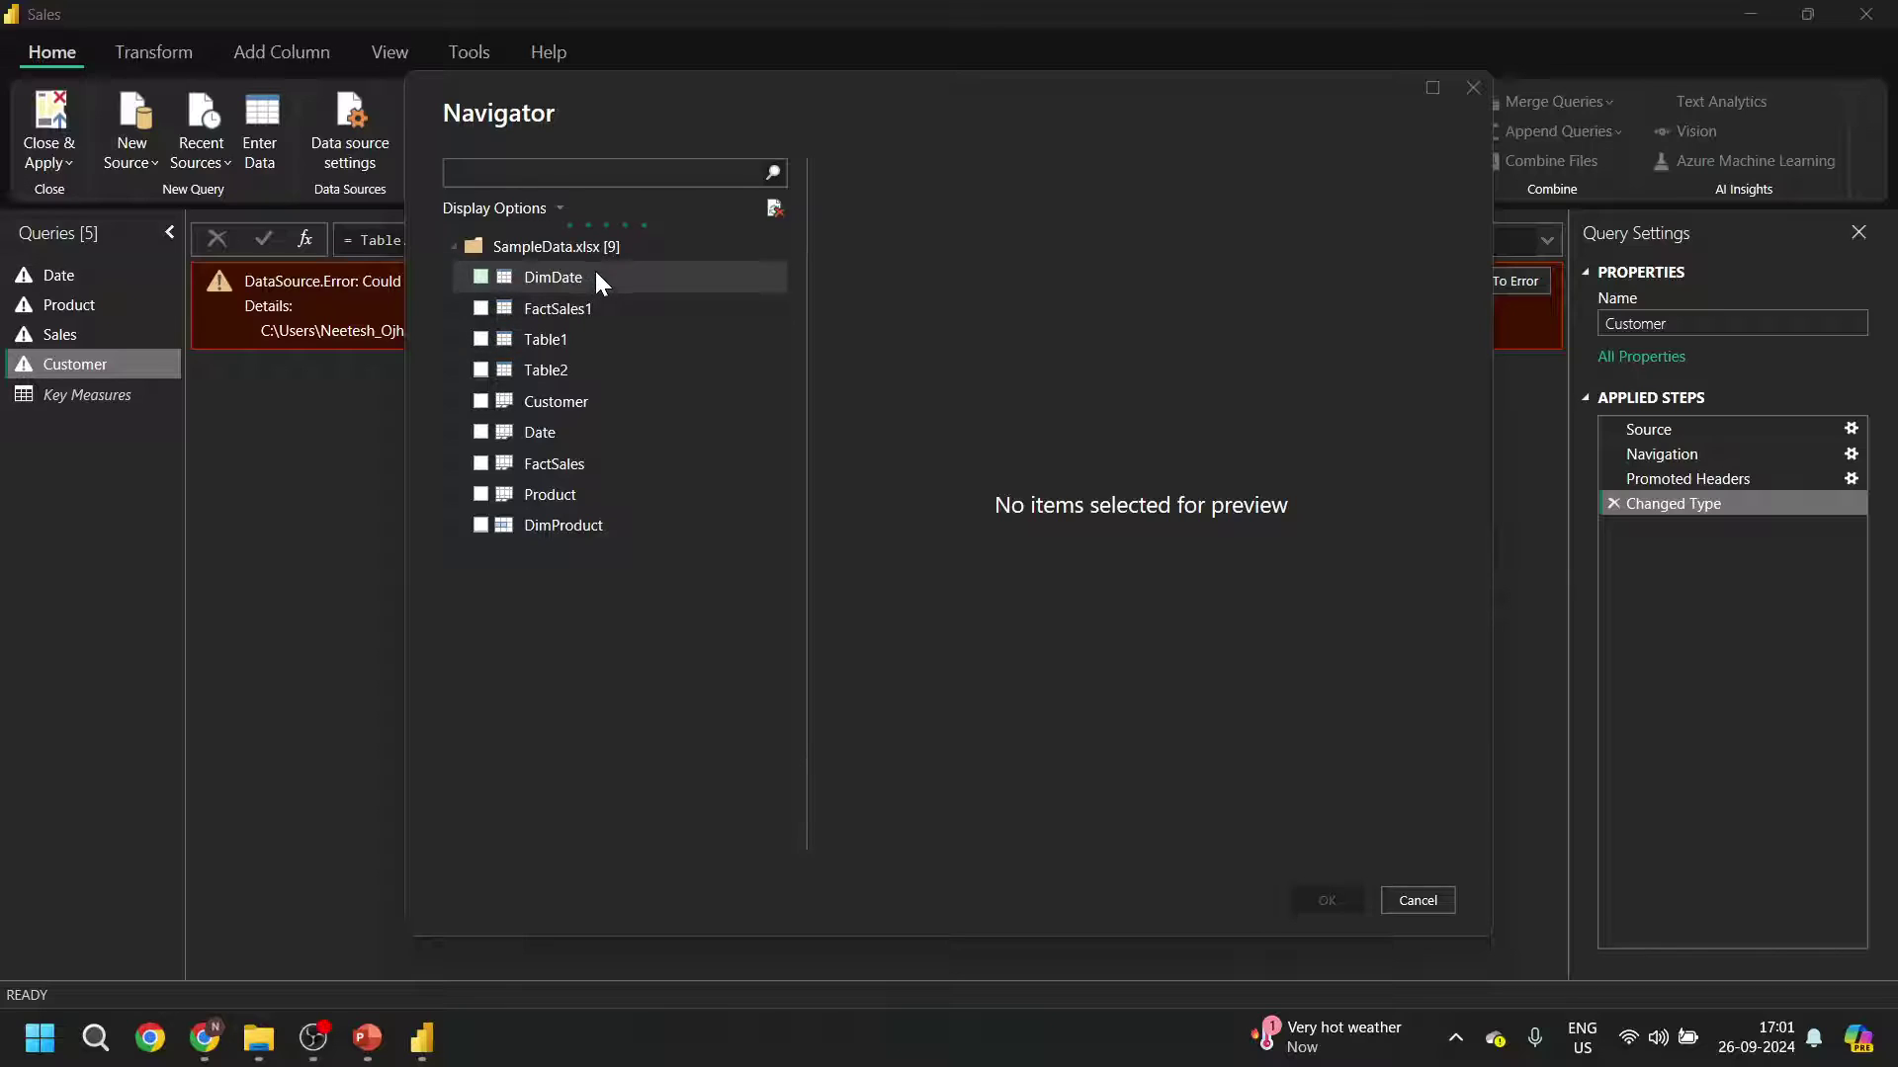
pyautogui.click(481, 494)
pyautogui.click(1328, 900)
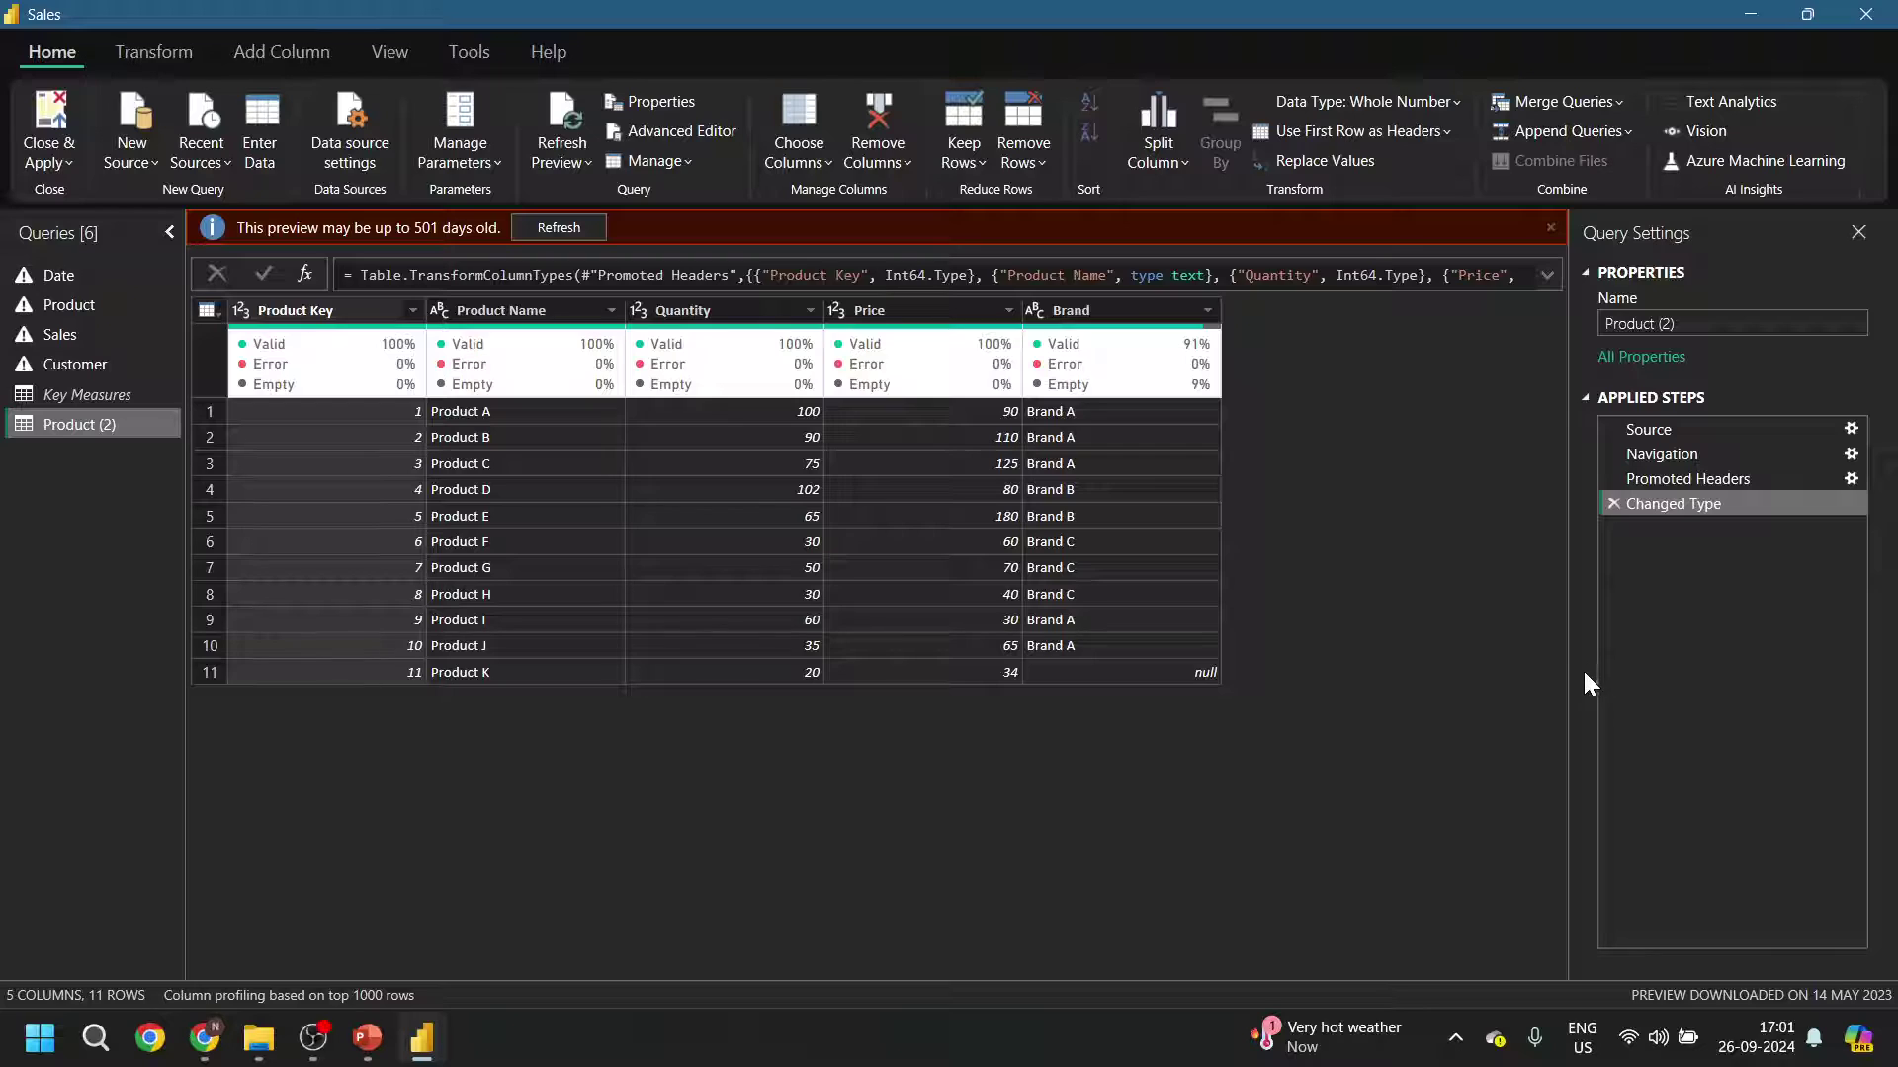
# - Inspect the imported product query's code in the Advanced Editor and close Power Query Editor without applying the changes
pyautogui.moveTo(1568, 674); pyautogui.dragTo(1666, 666)
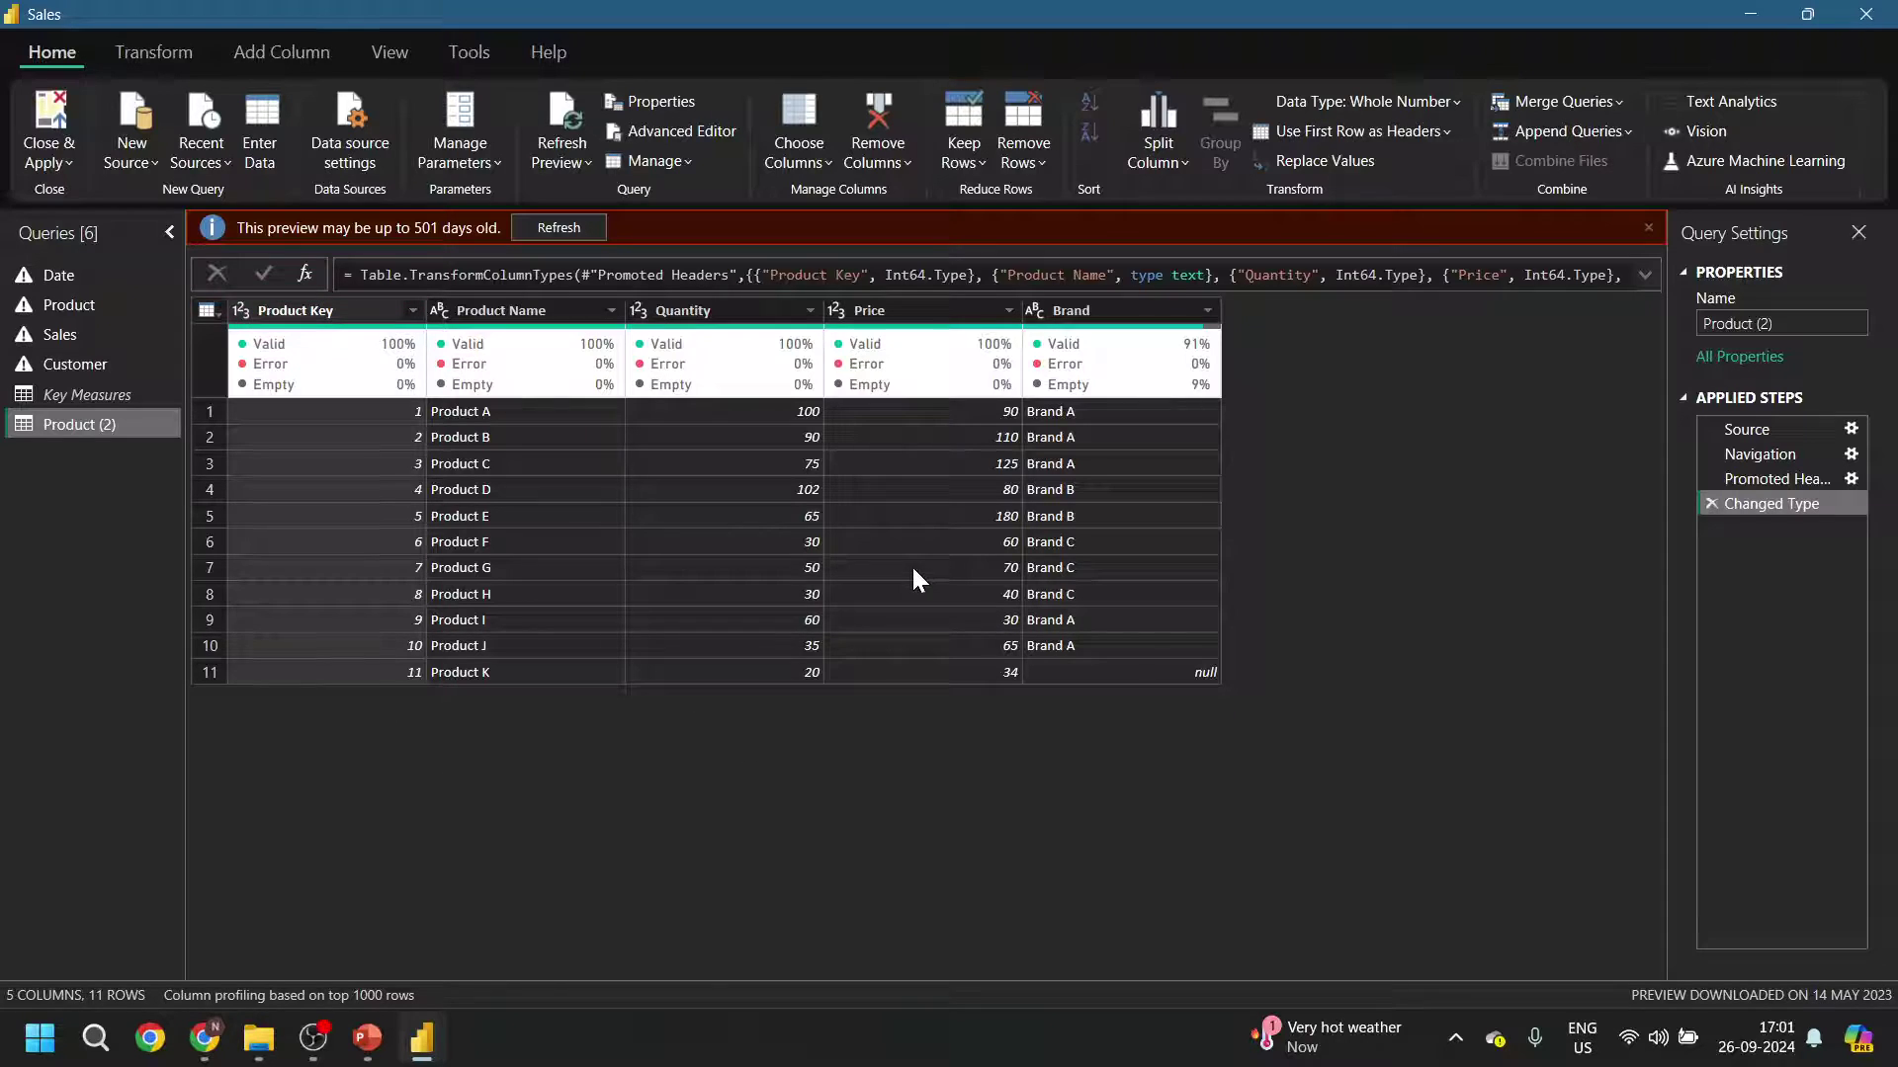
pyautogui.click(679, 133)
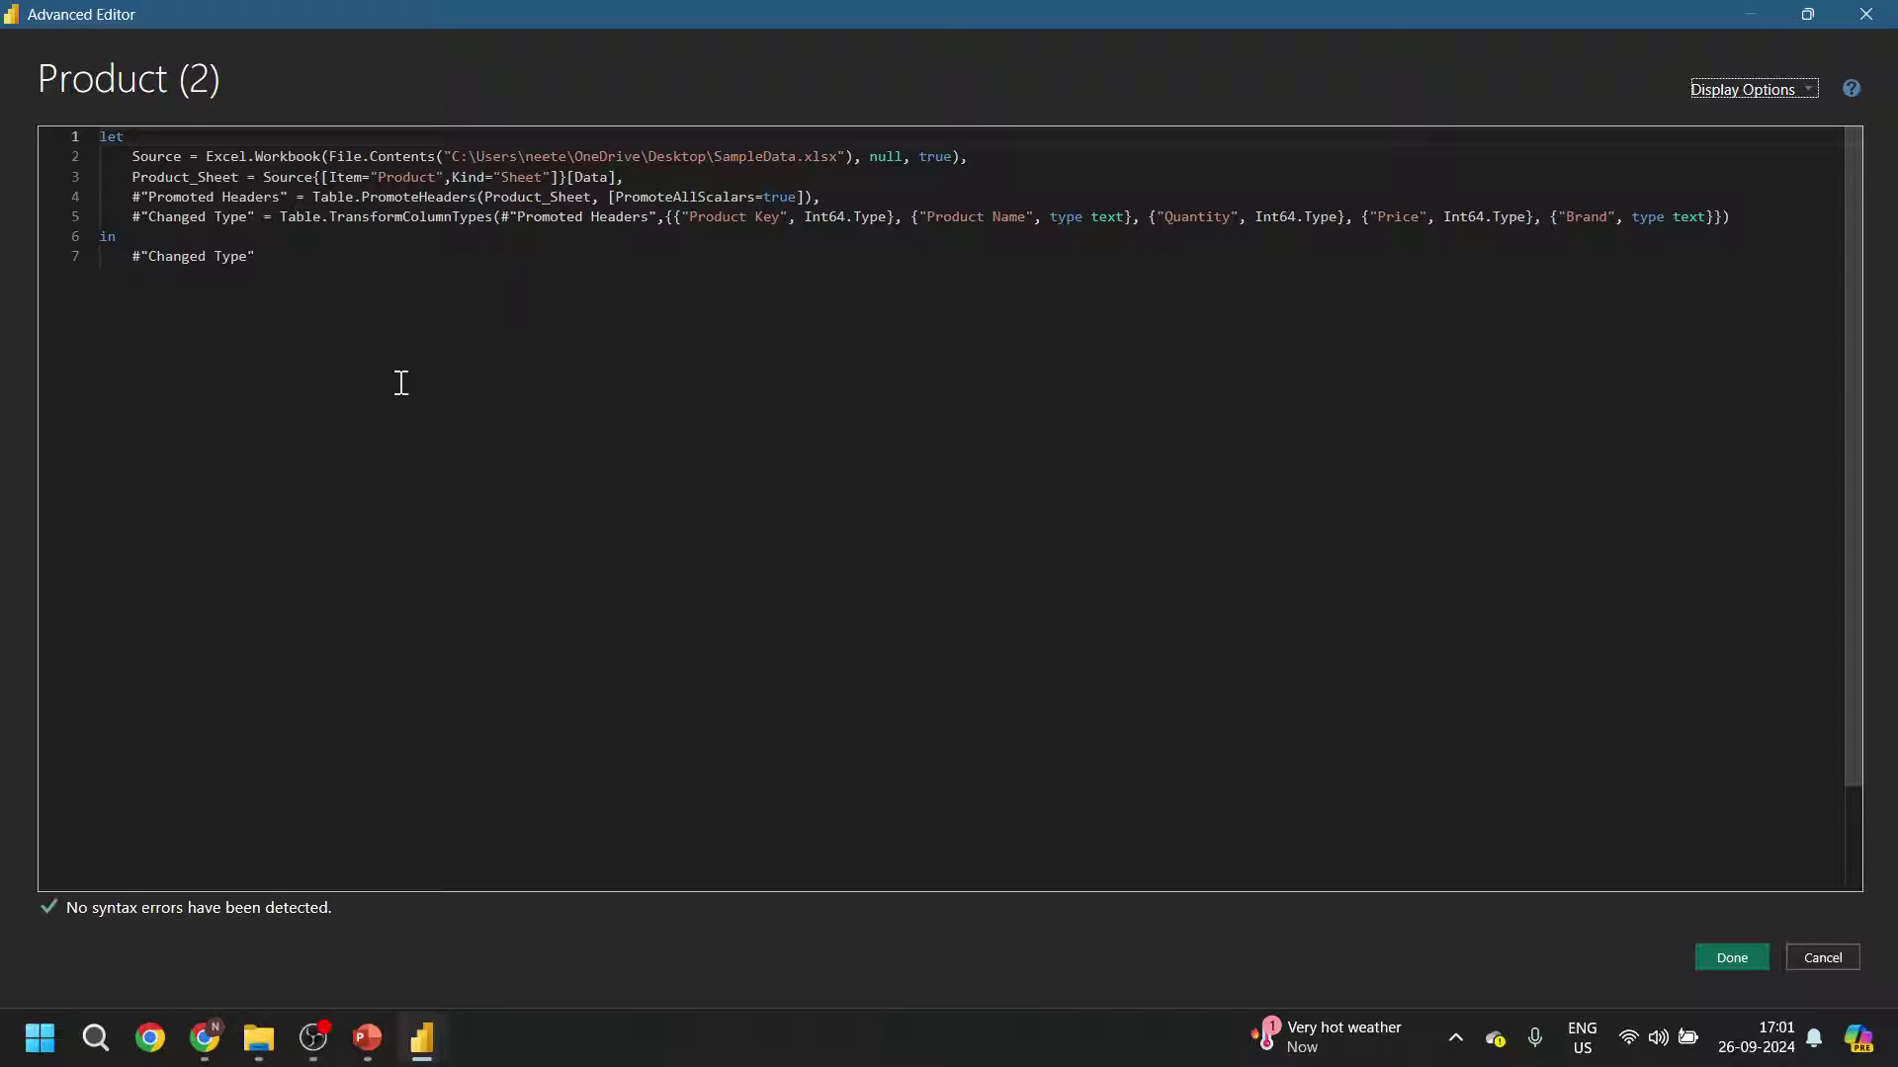
pyautogui.click(1827, 958)
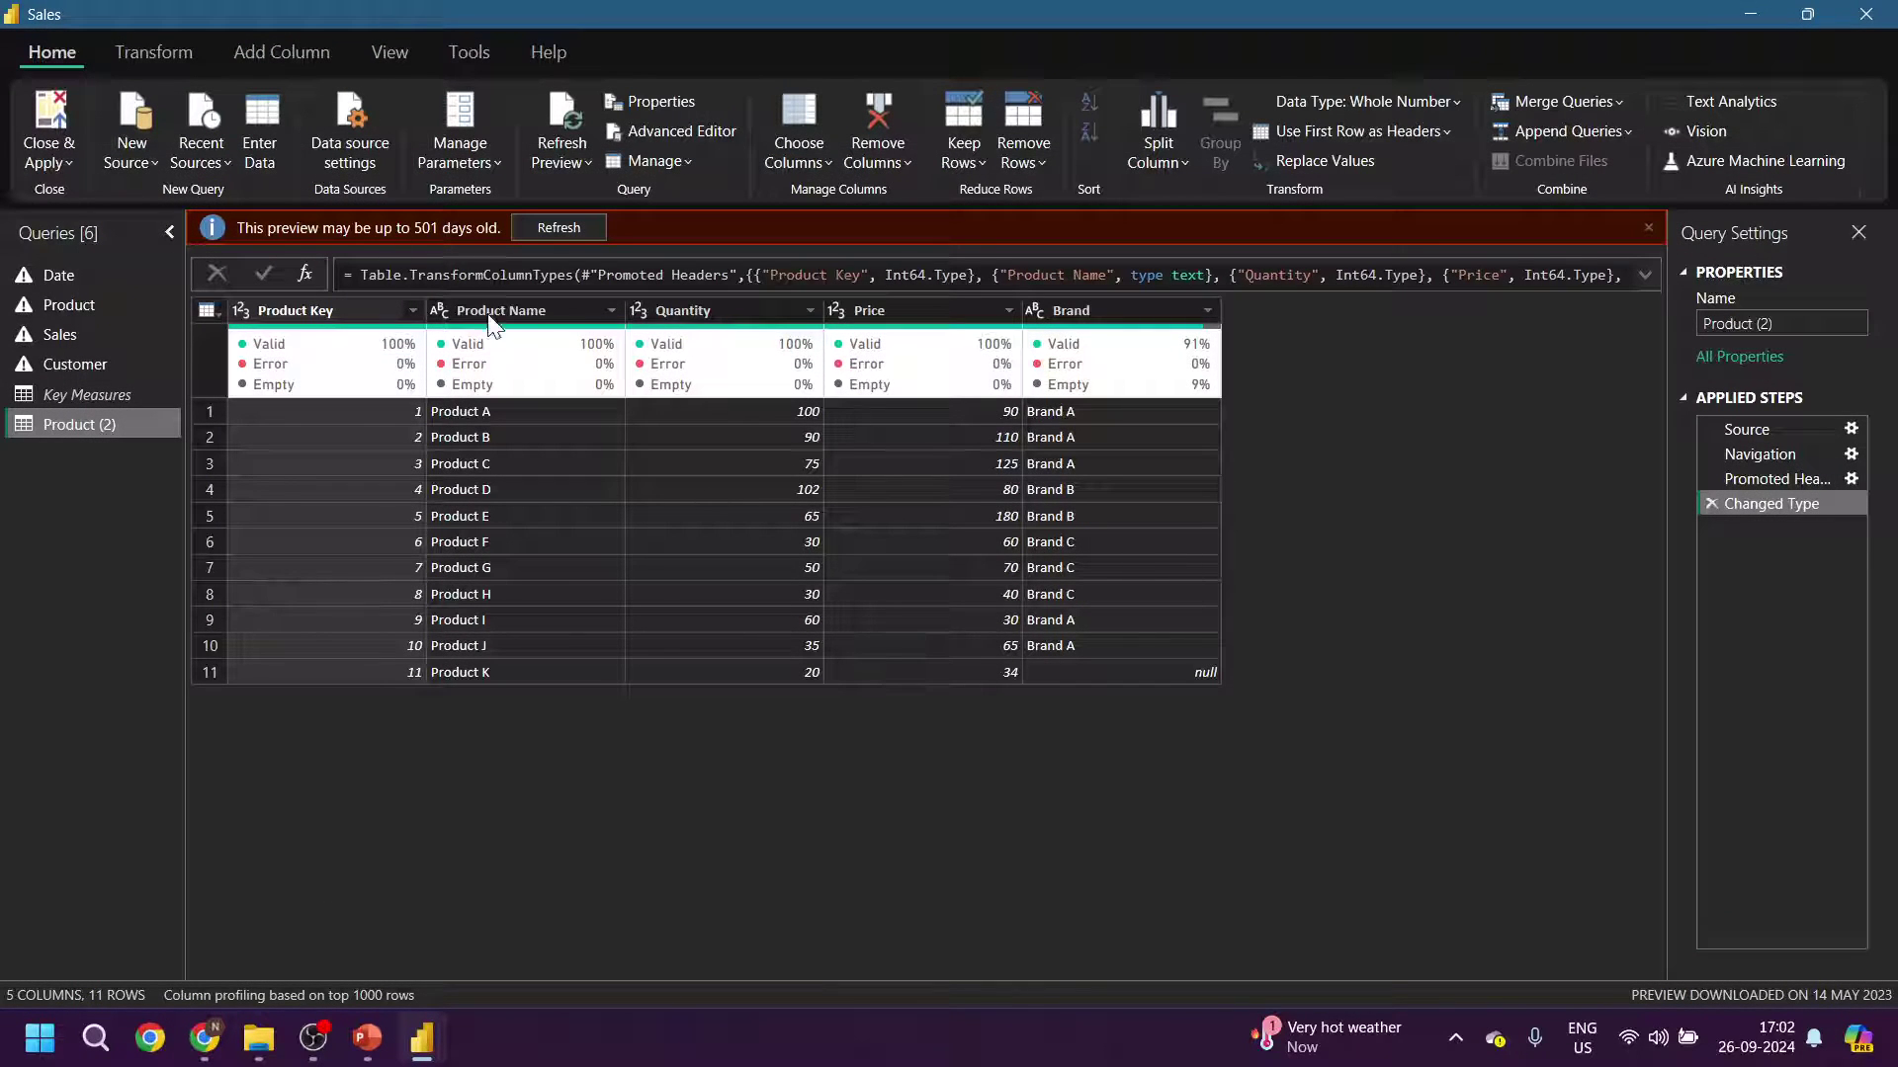
pyautogui.click(67, 160)
pyautogui.click(97, 264)
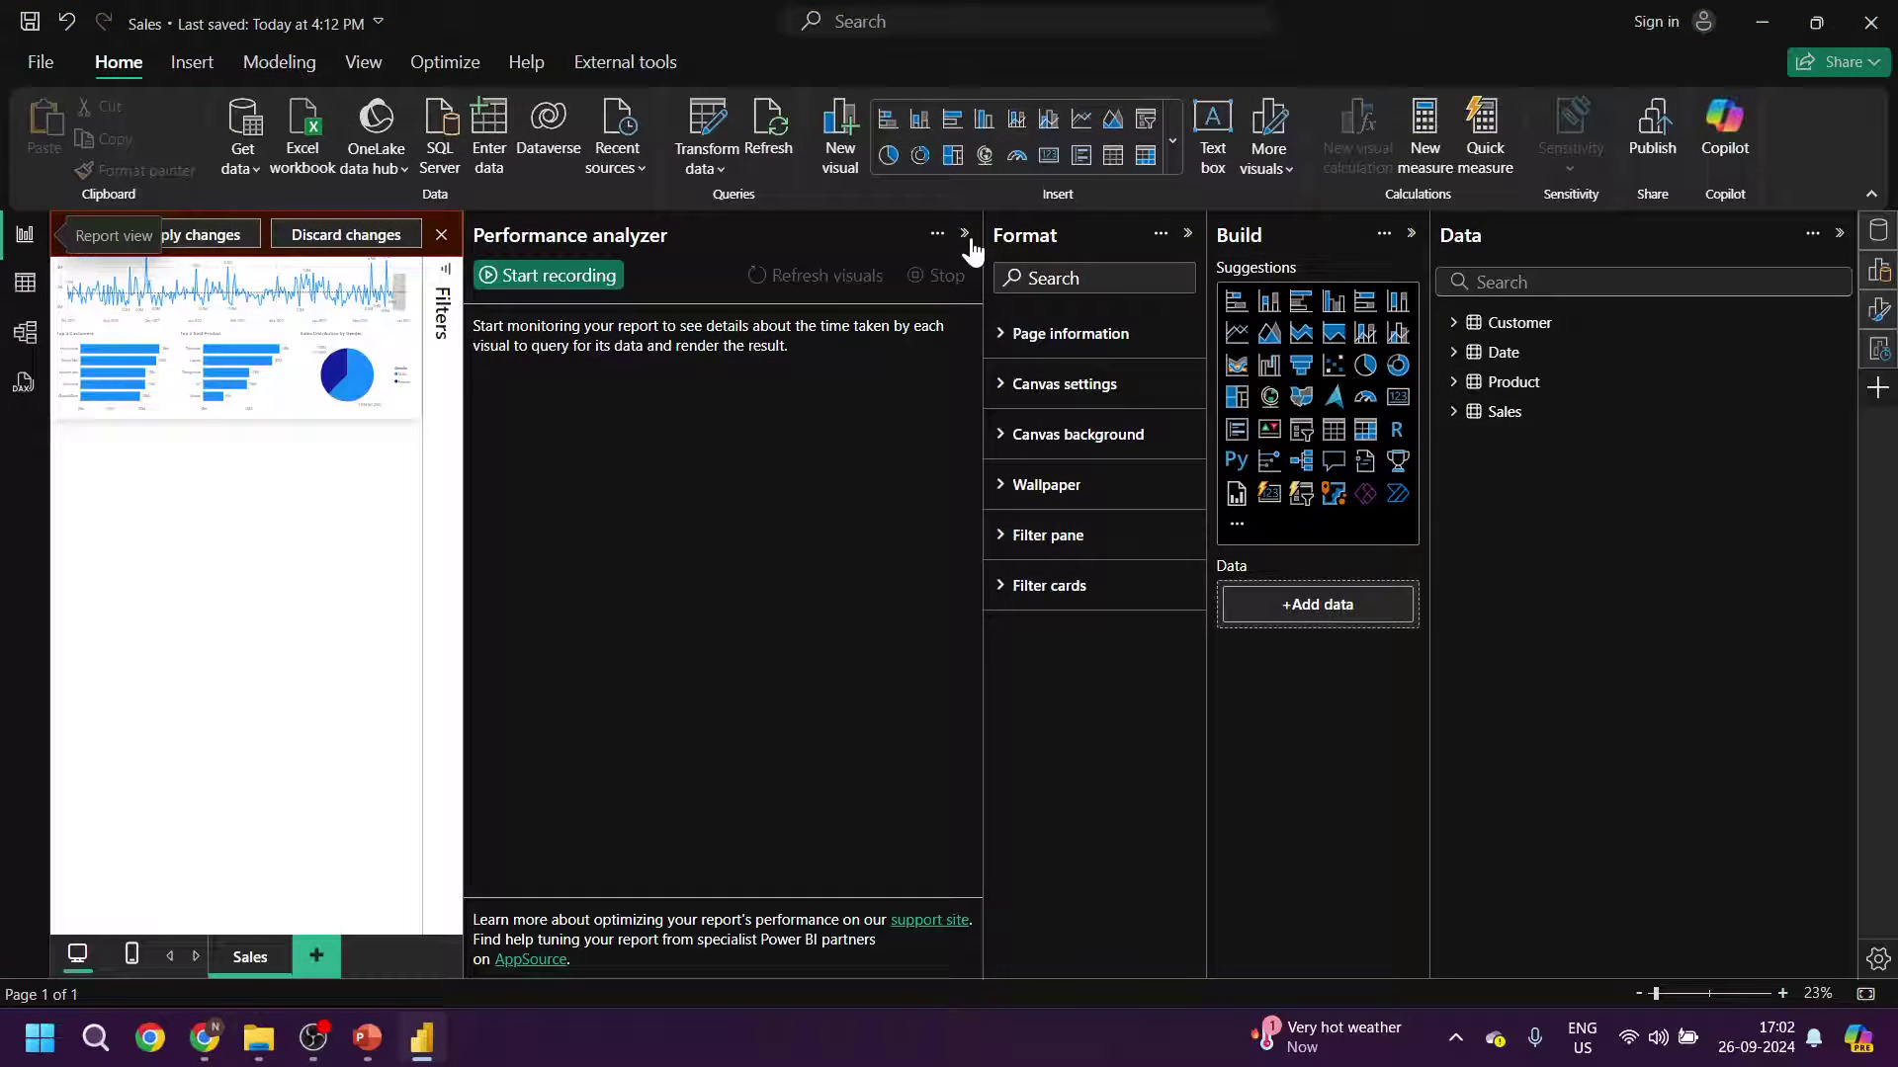
# - Collapse the Performance analyzer, Format, Build and Data panes, and discard the pending query changes
pyautogui.click(975, 239)
pyautogui.click(1188, 237)
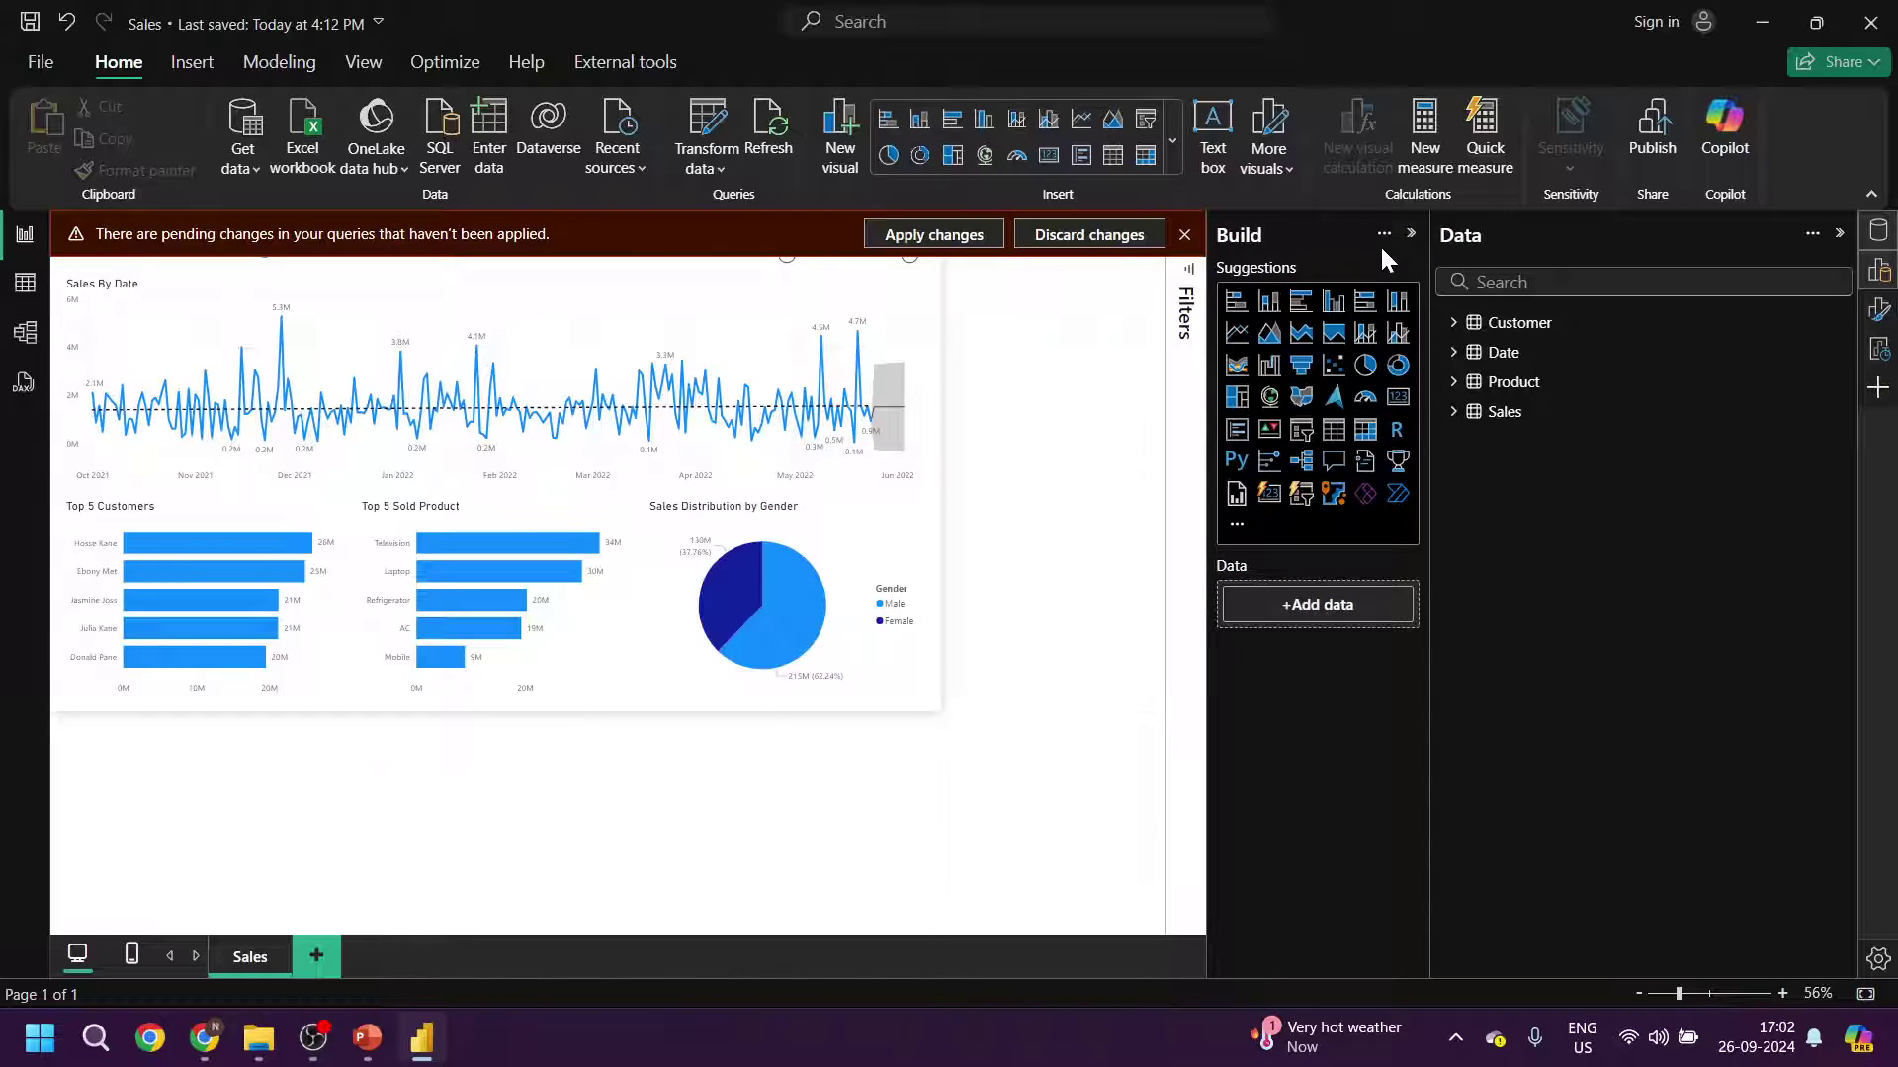
pyautogui.click(1414, 235)
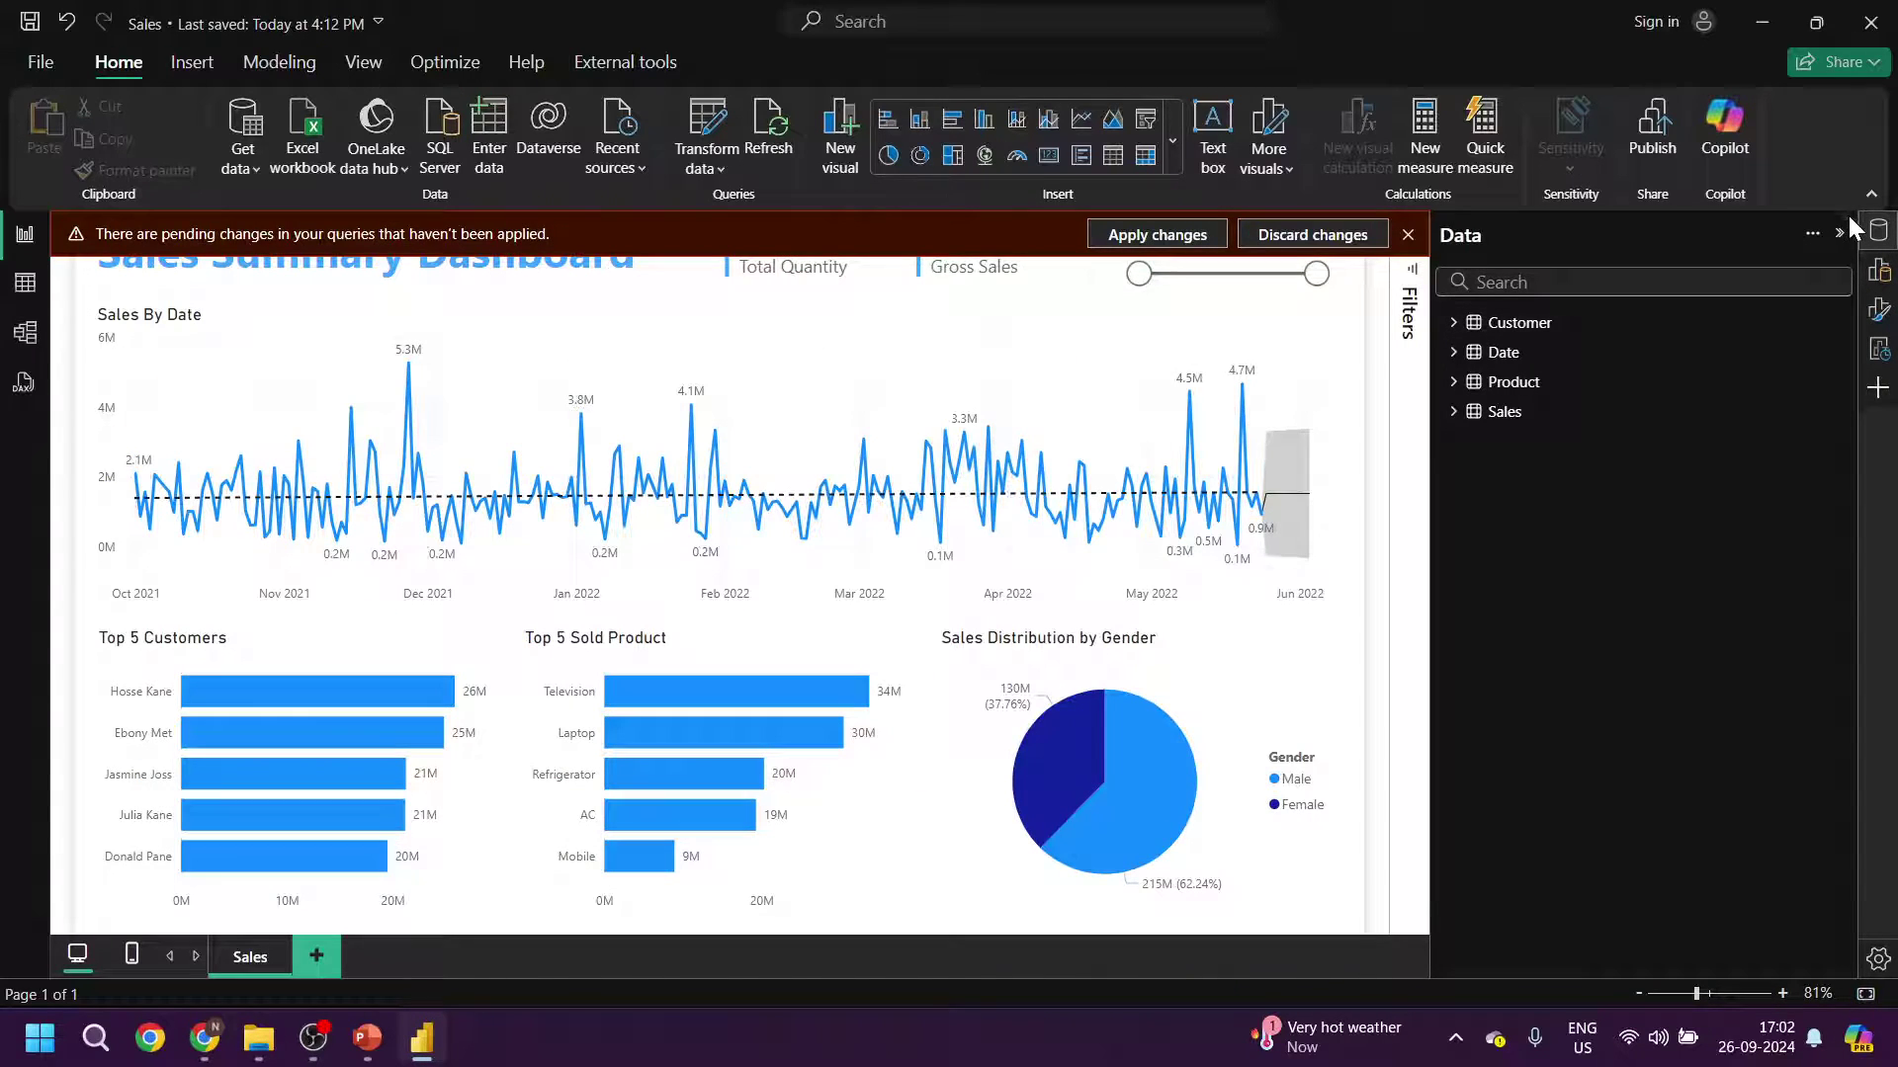
pyautogui.click(1842, 237)
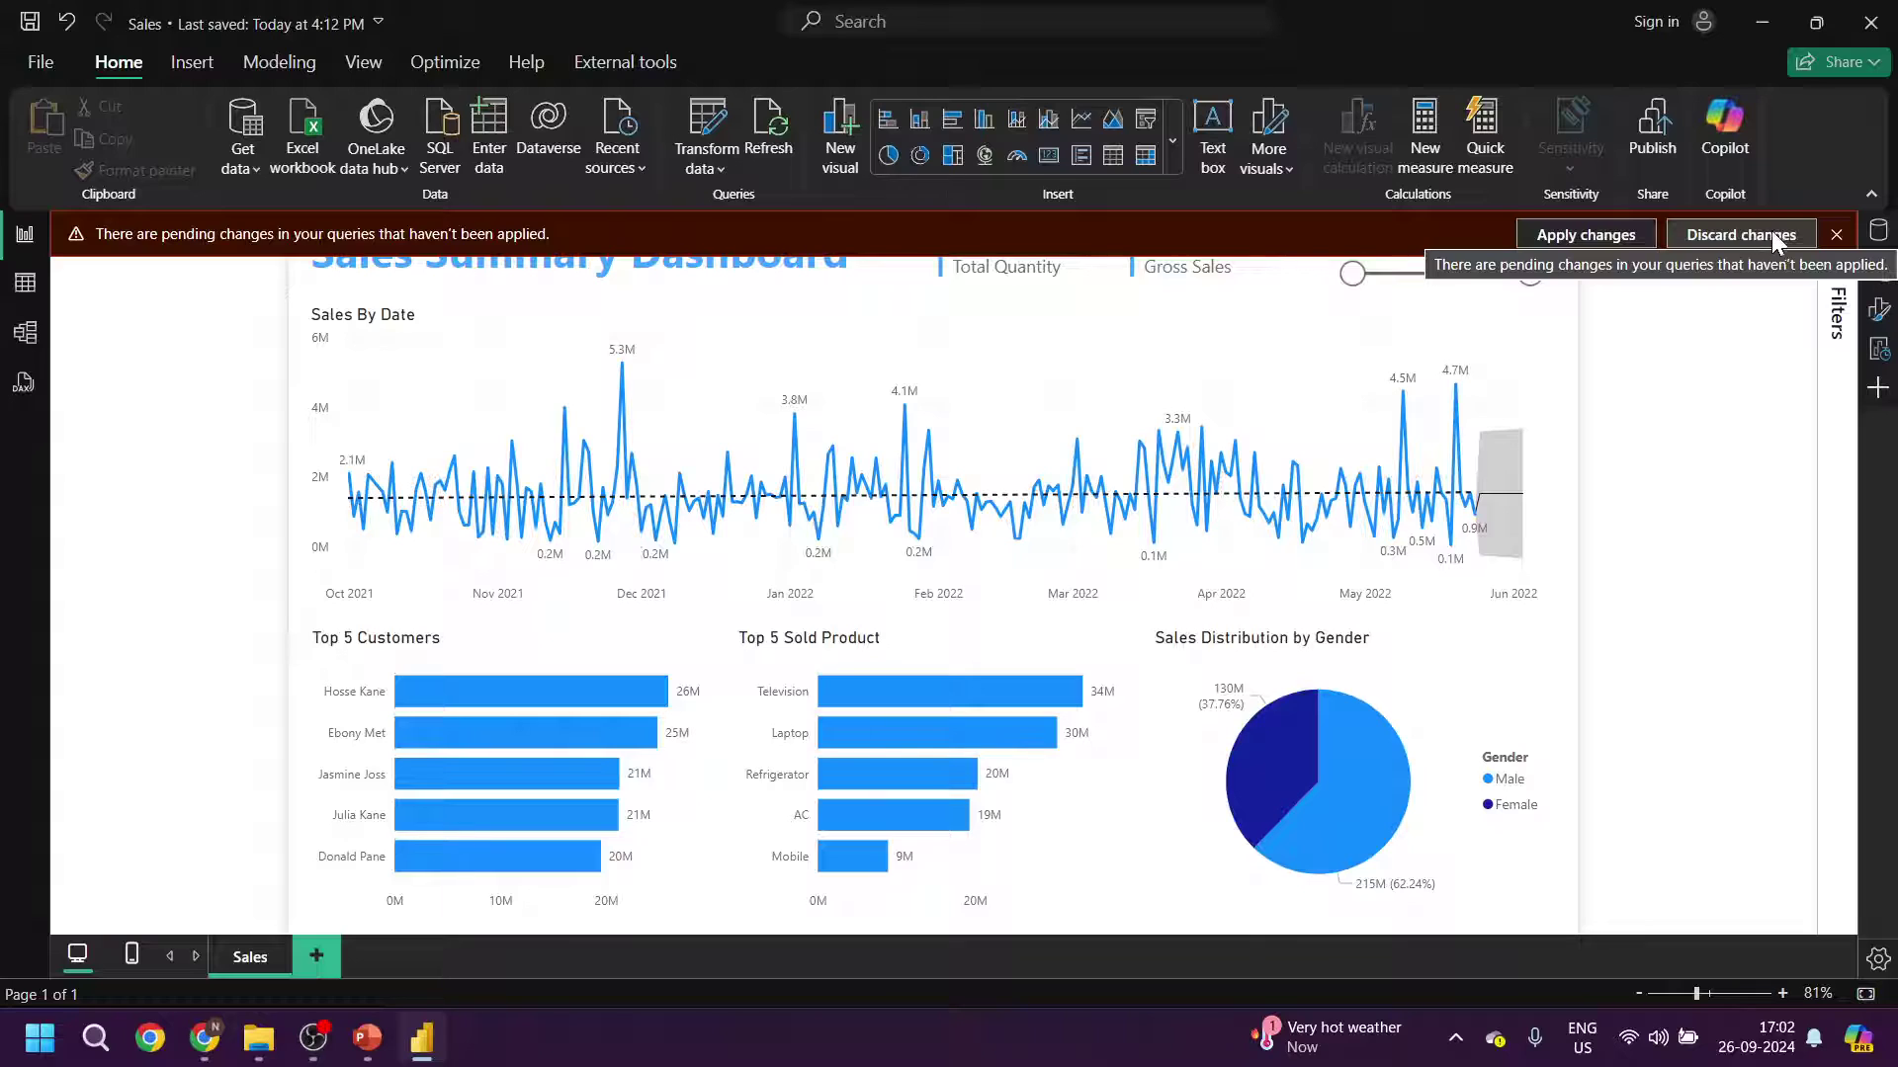
pyautogui.click(1775, 232)
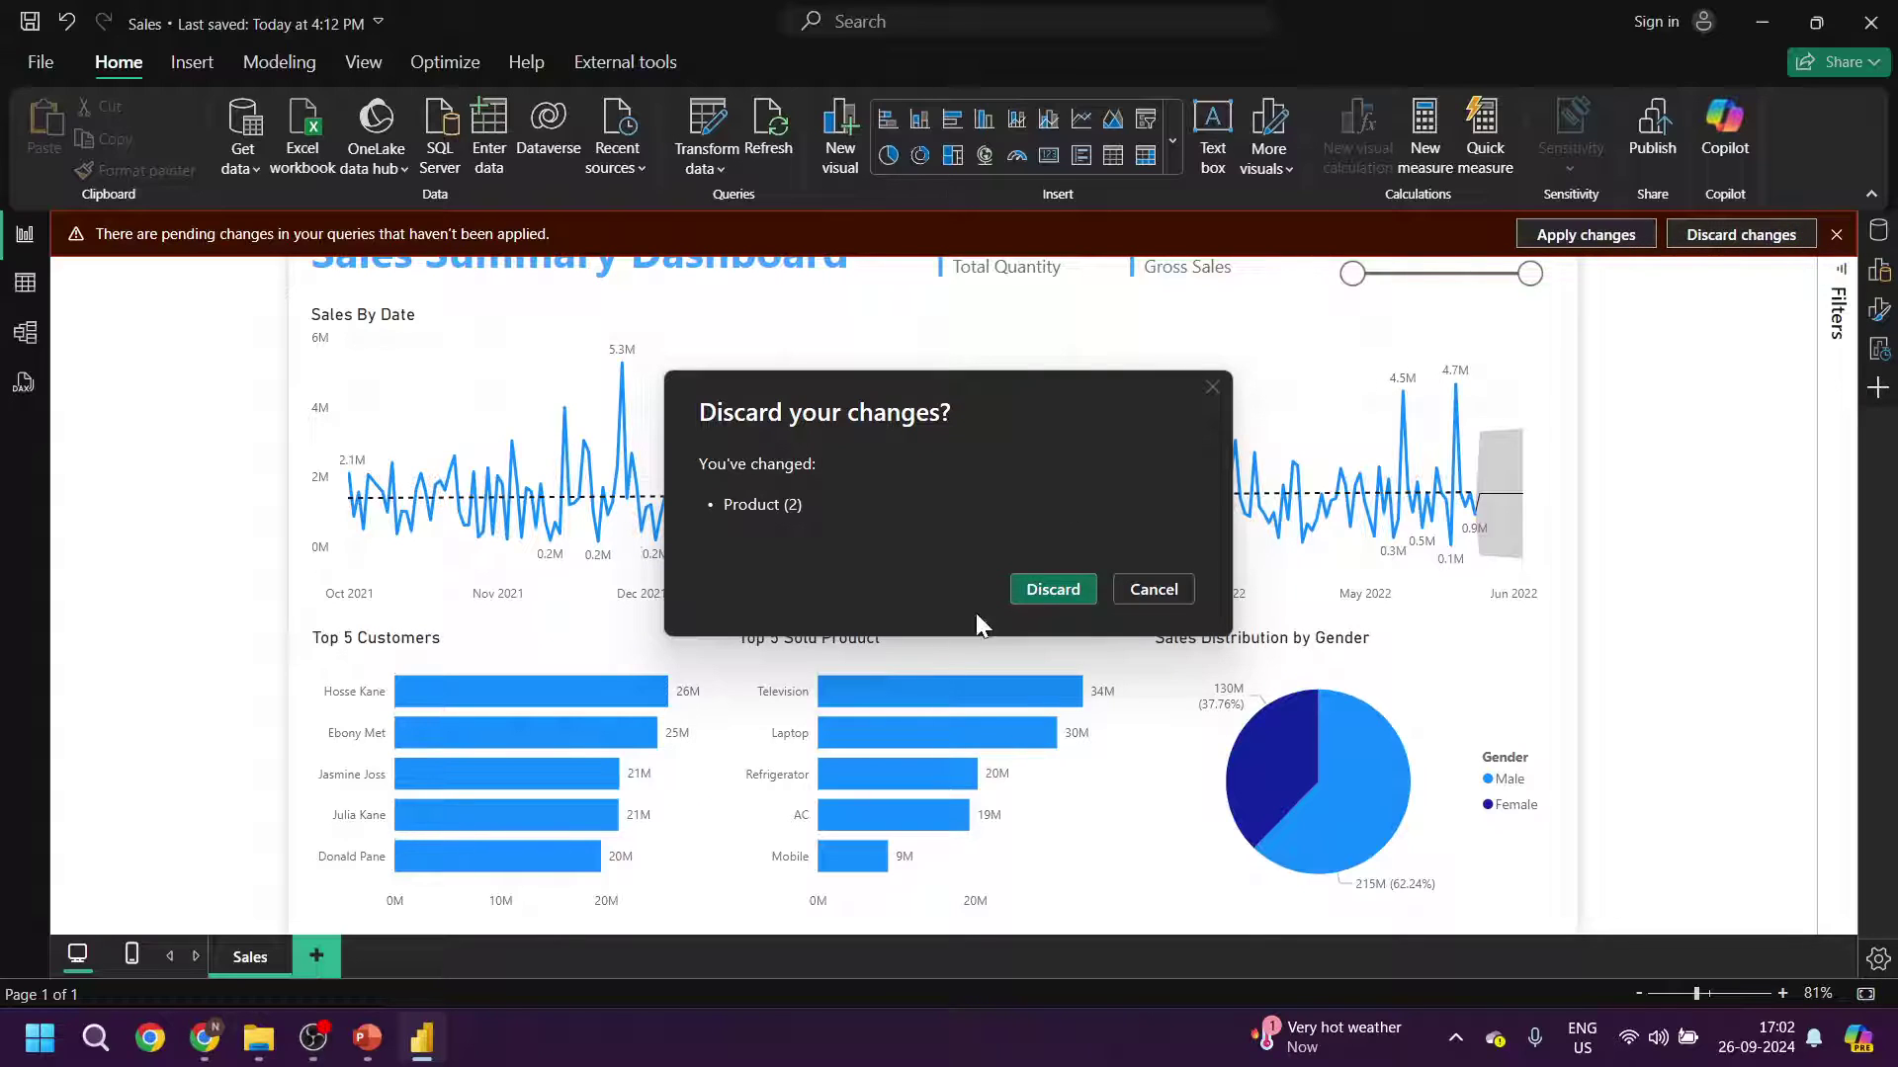
pyautogui.click(1048, 591)
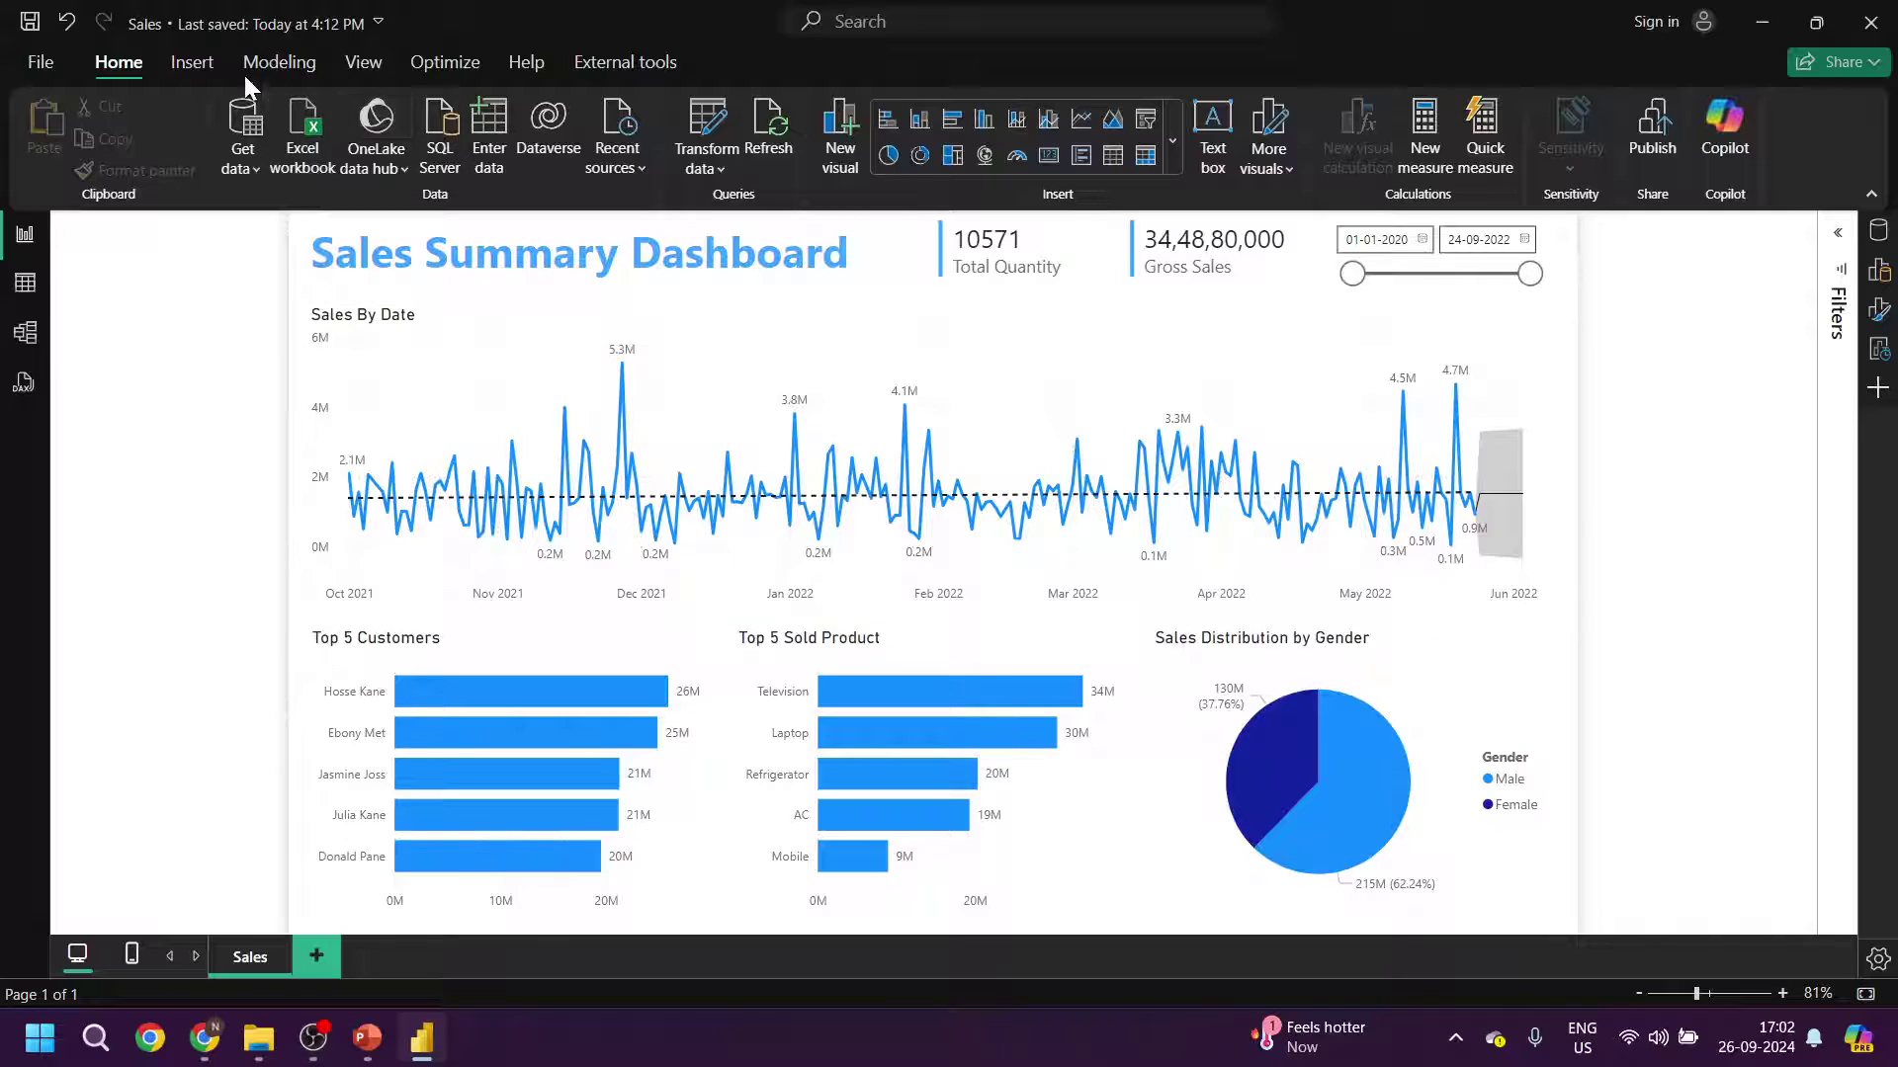
# - Apply the built-in Power BI report theme with the dark grey background to the Sales report
pyautogui.click(358, 62)
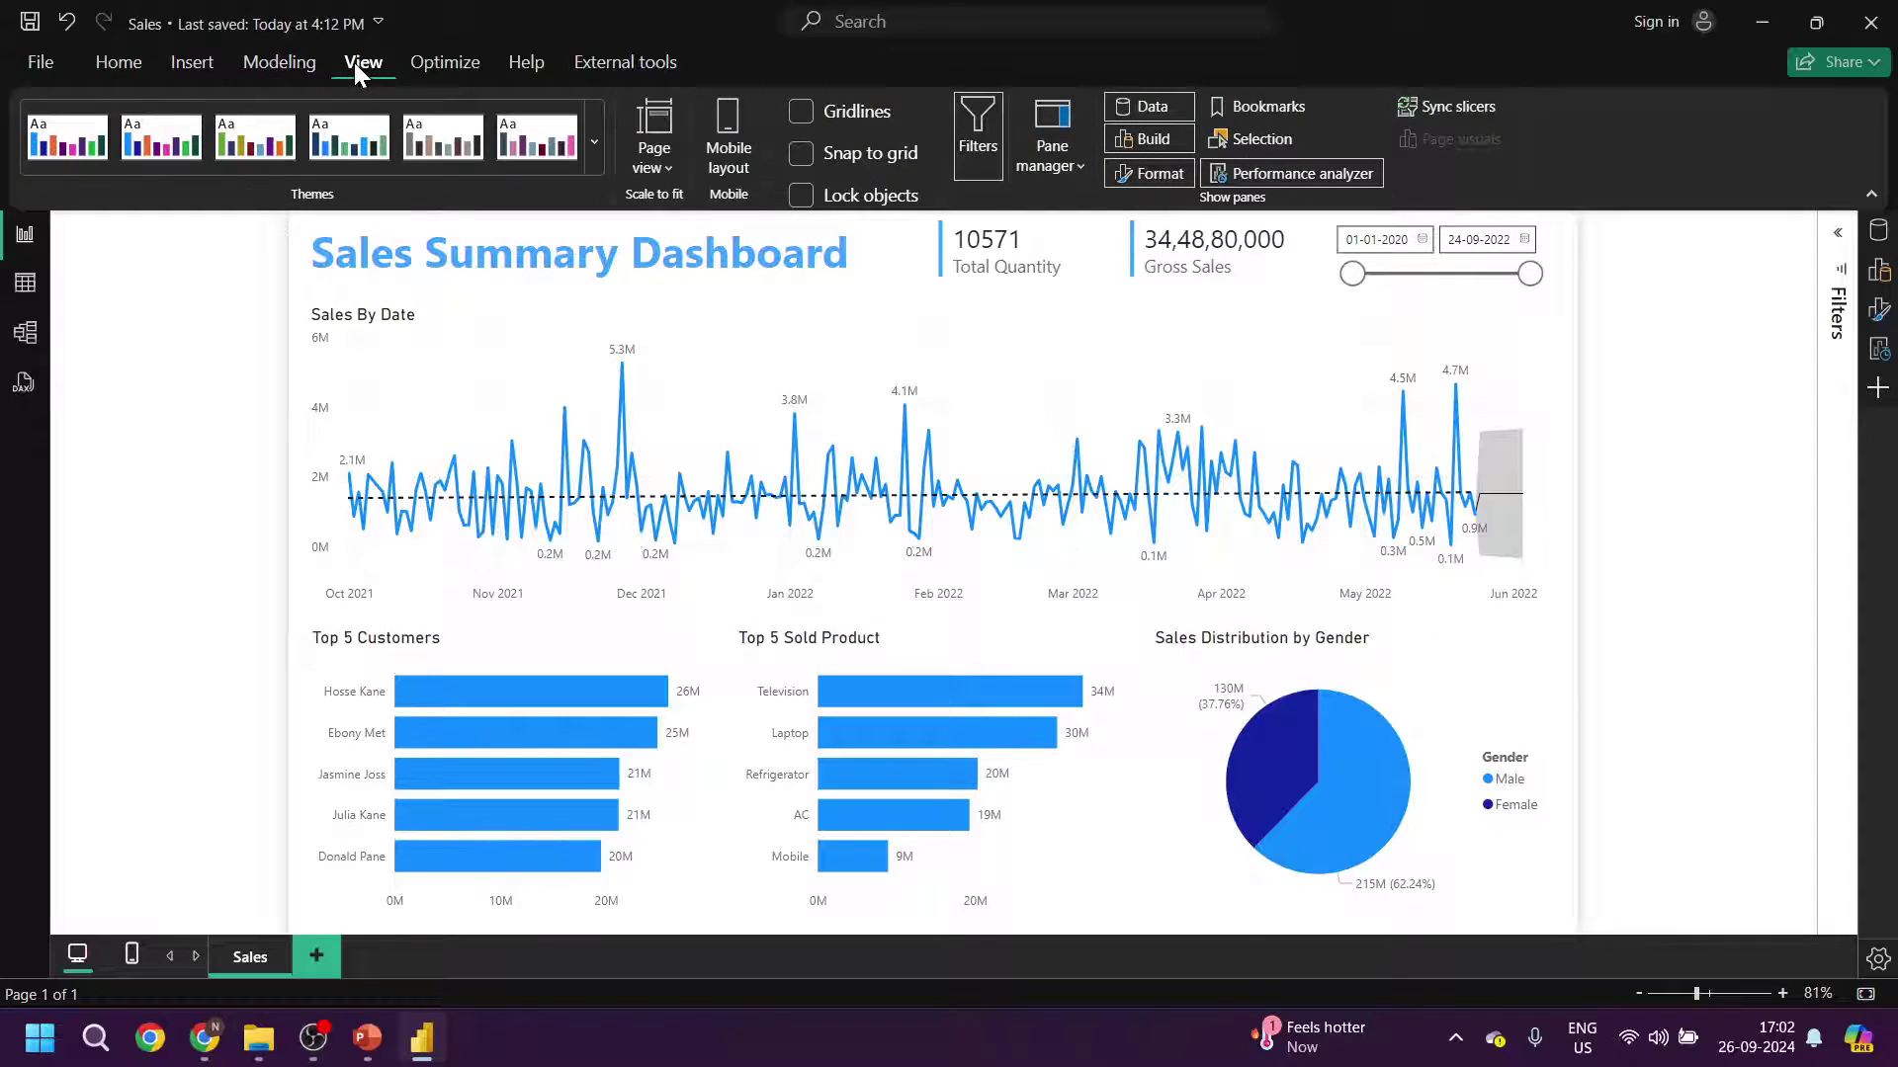
pyautogui.click(596, 152)
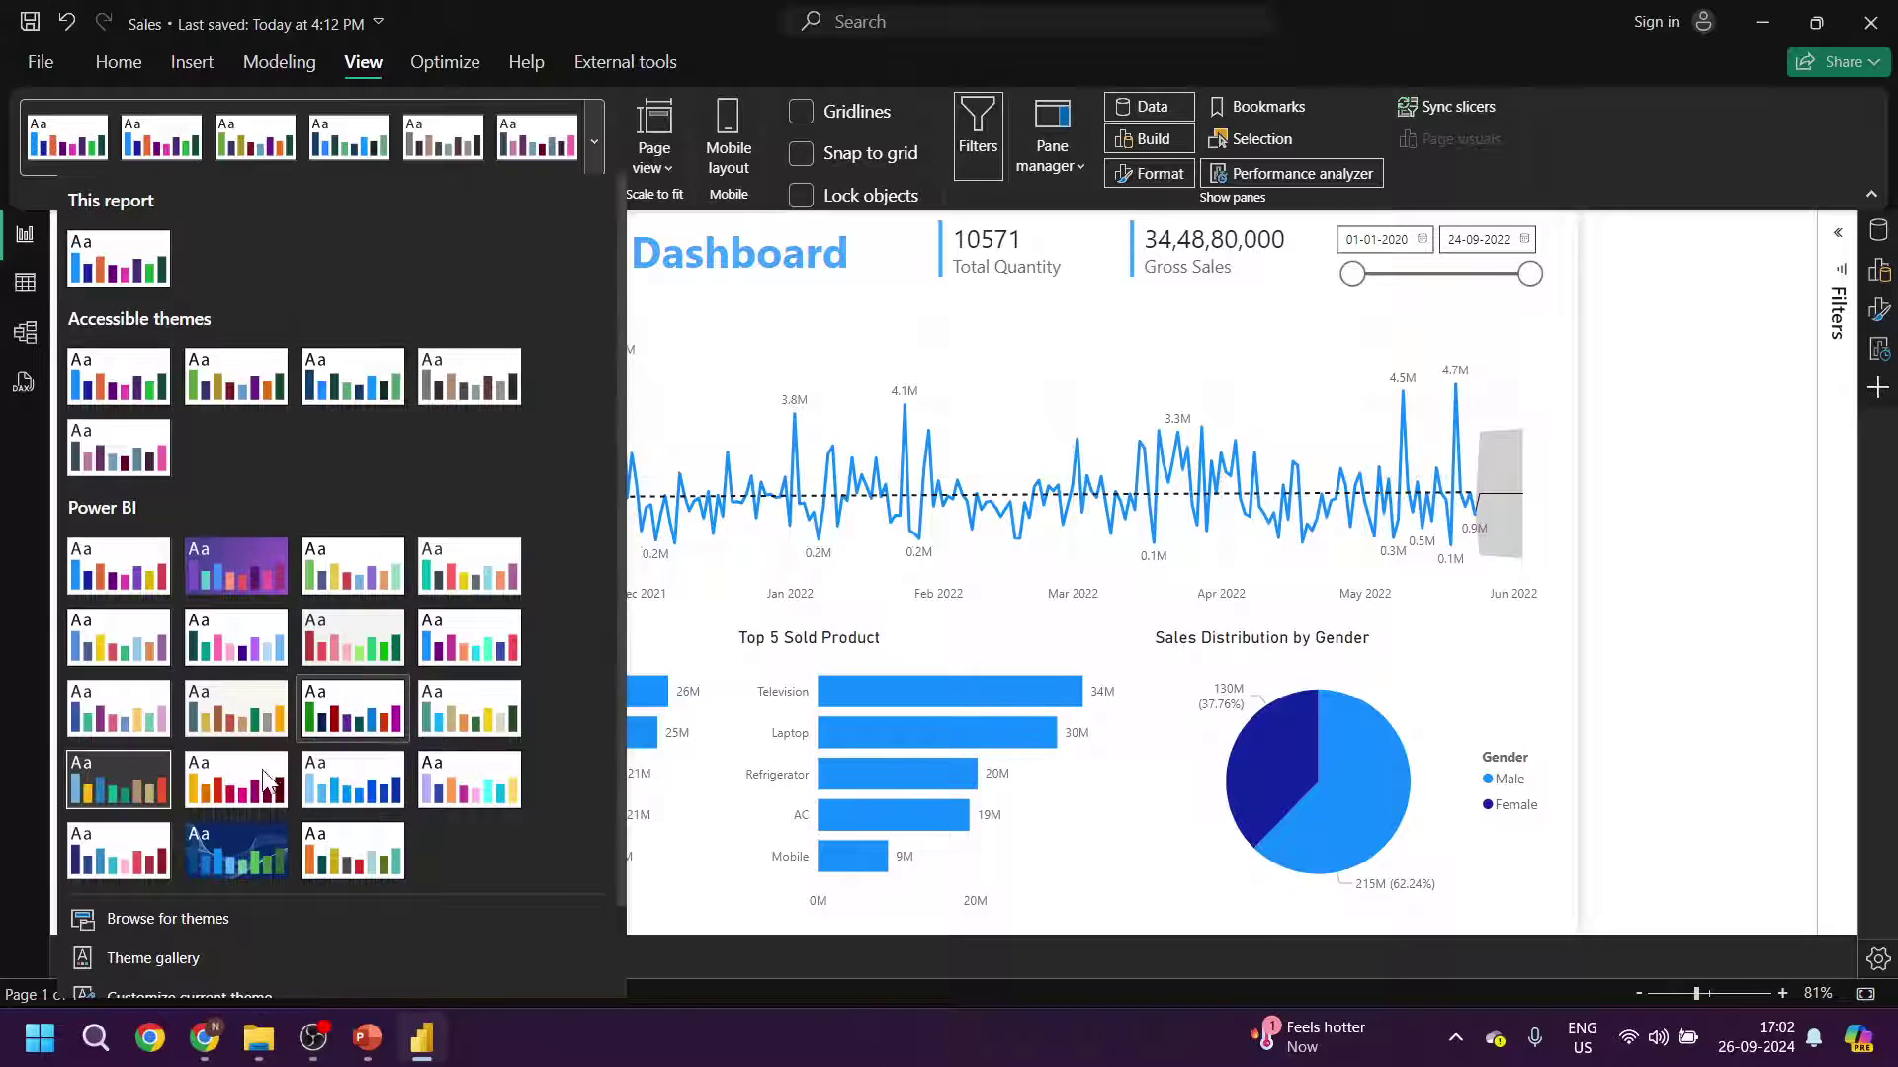
pyautogui.click(127, 787)
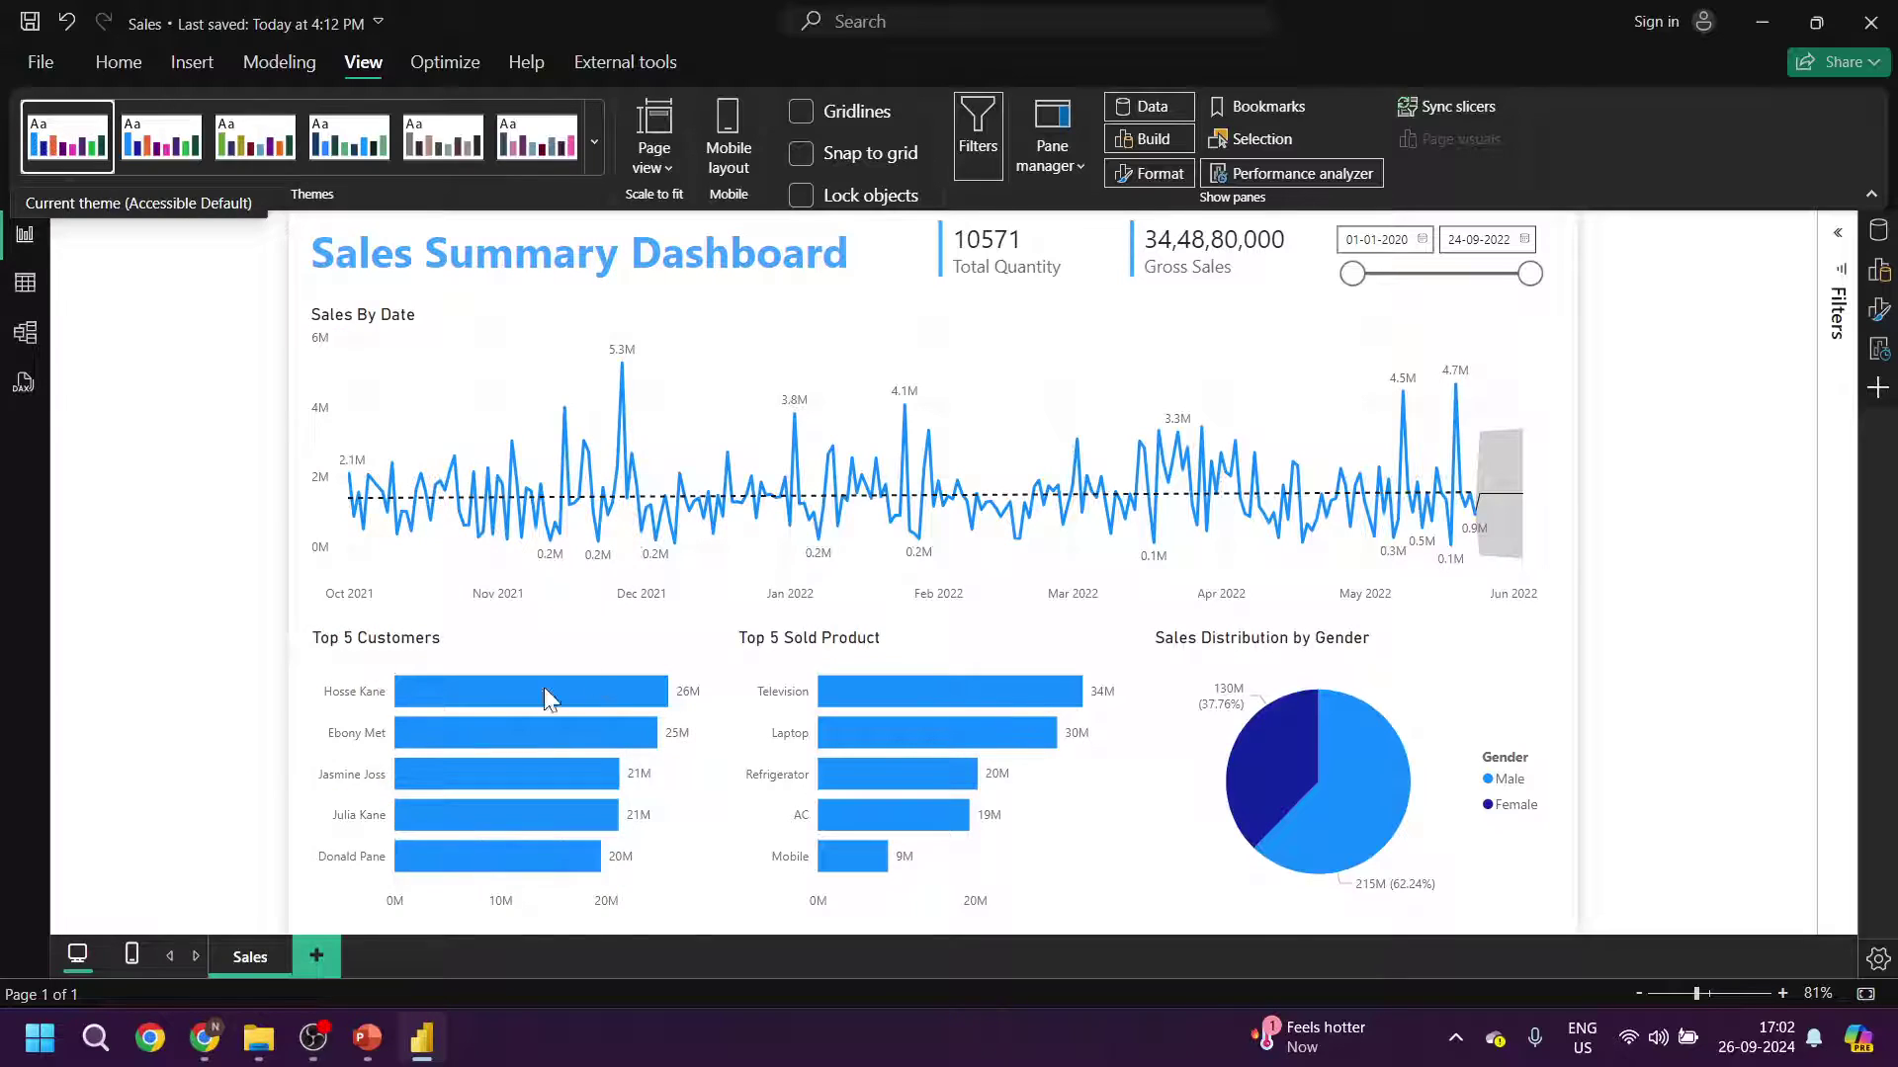